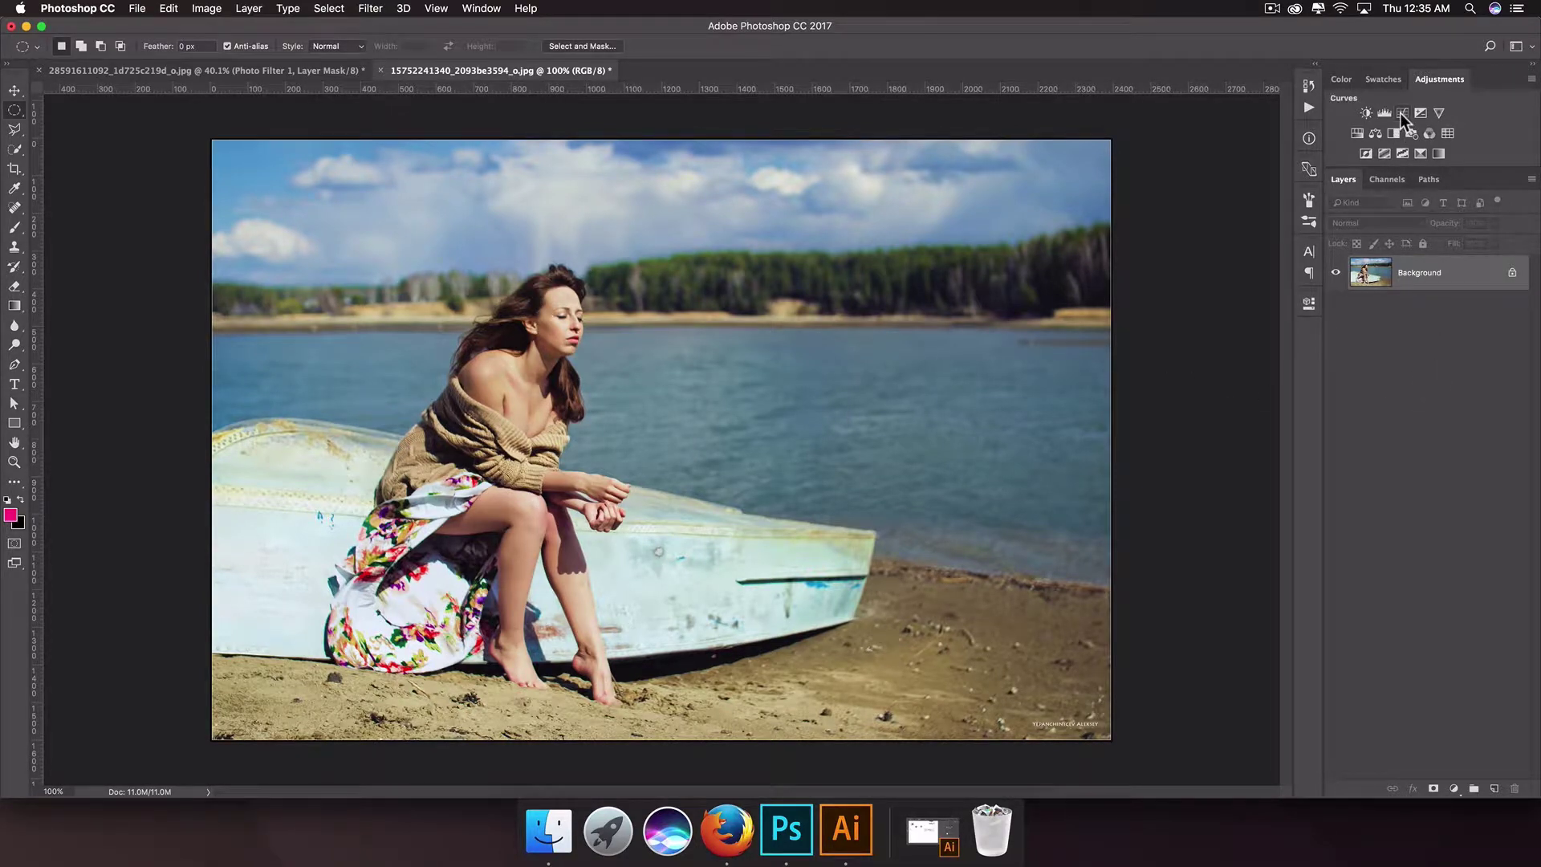
# Add a Curves adjustment layer and switch it to the Red channel
pyautogui.click(1453, 789)
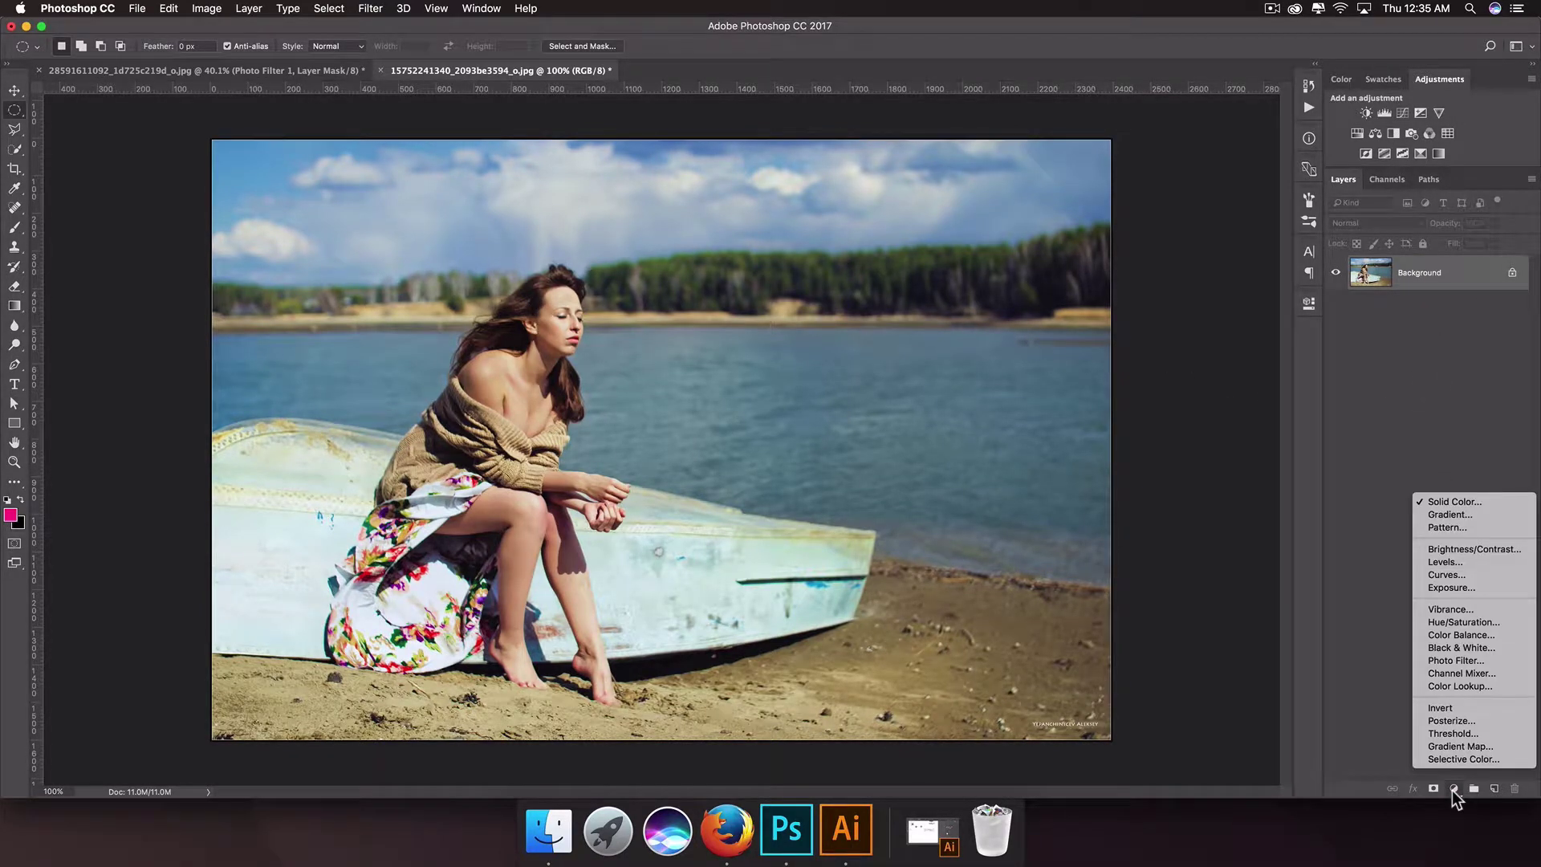
pyautogui.click(1478, 576)
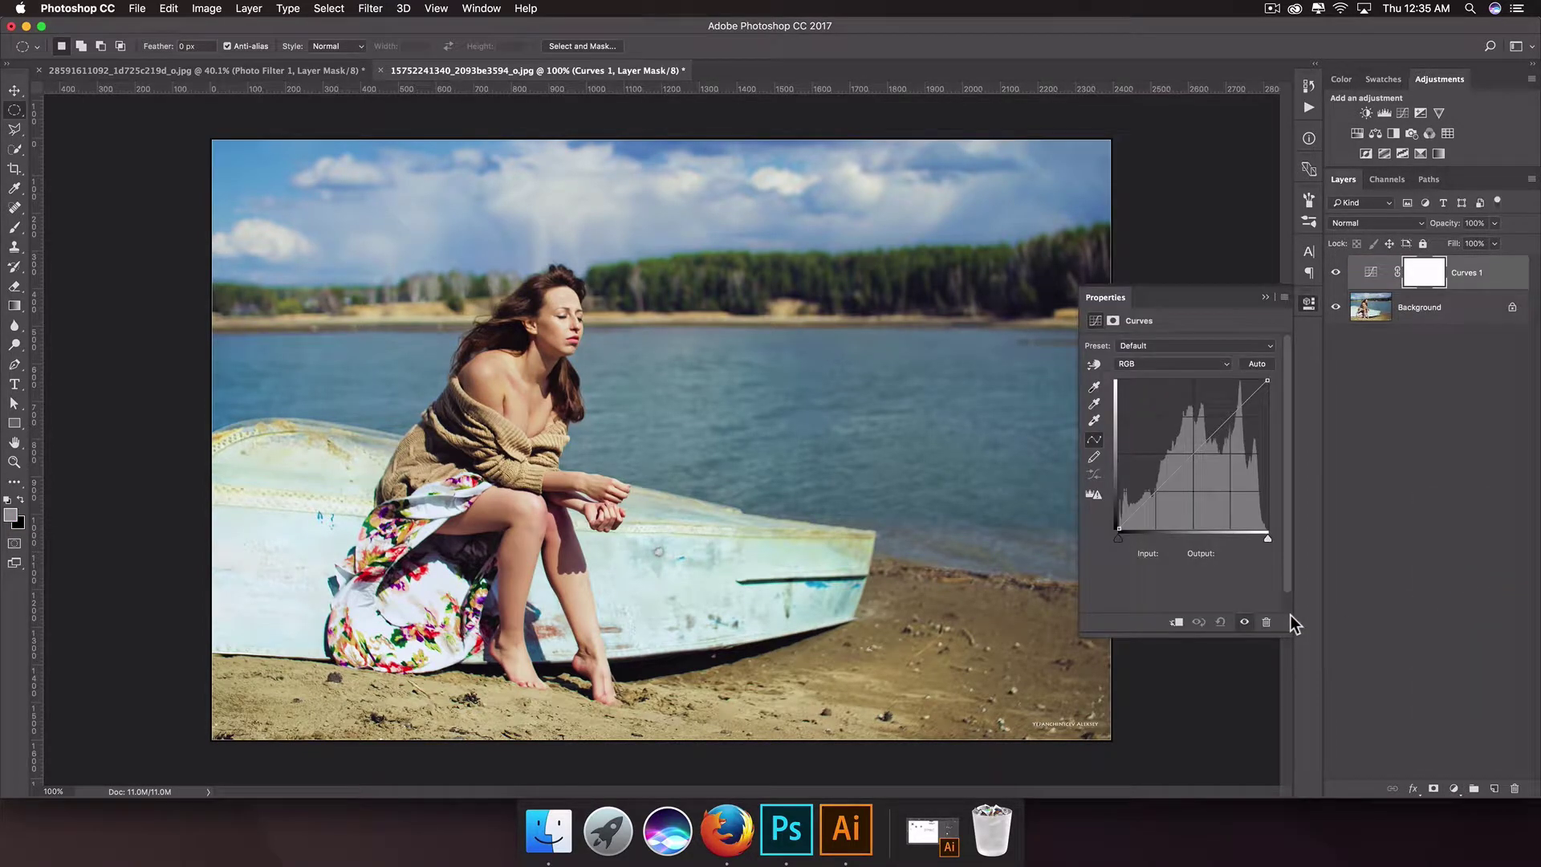
pyautogui.click(1188, 363)
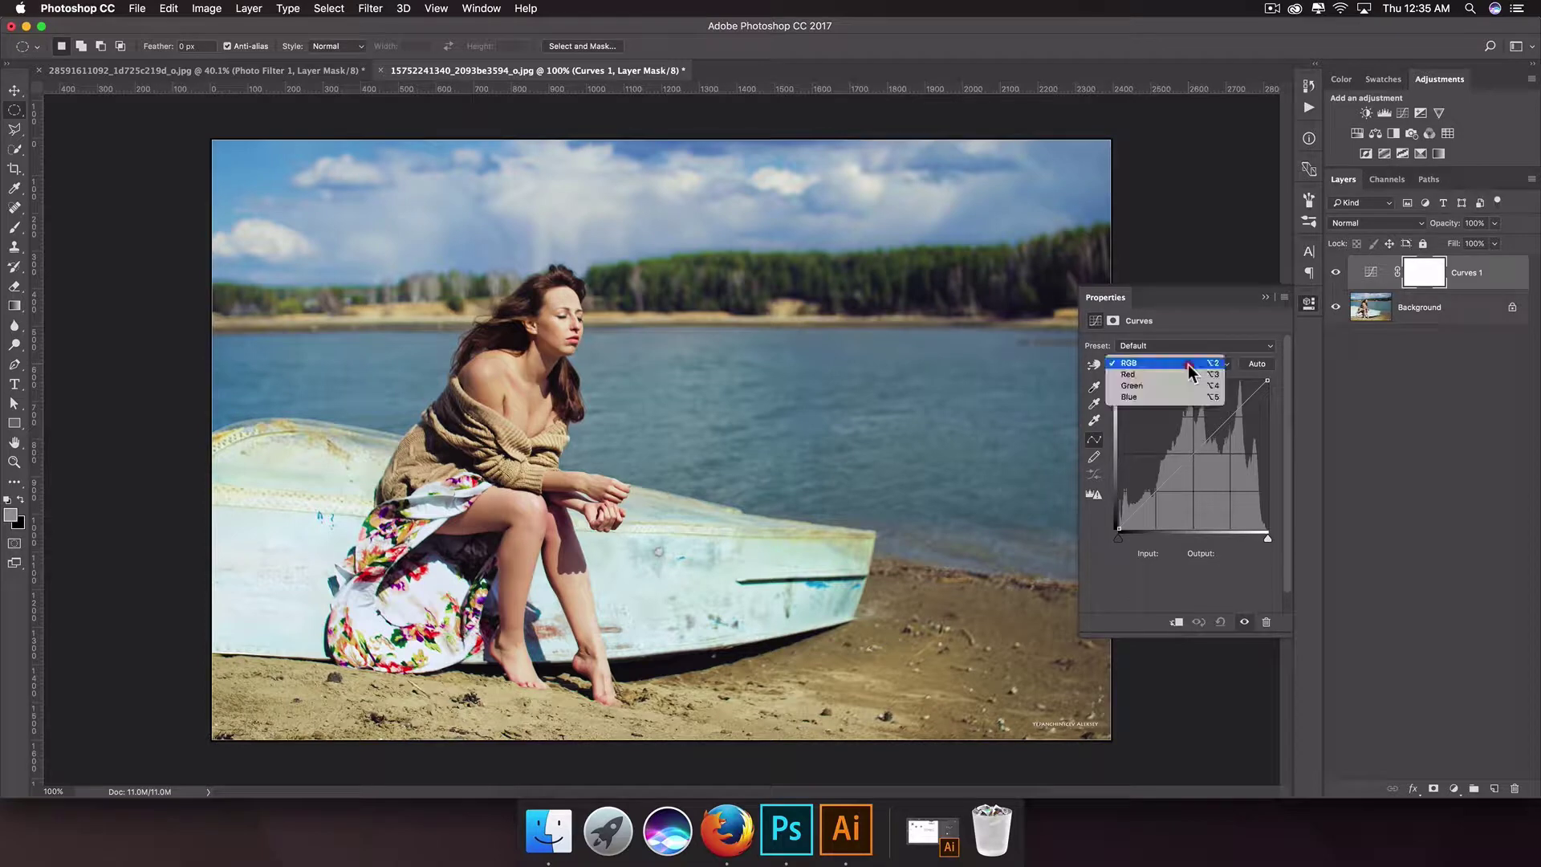
pyautogui.click(1180, 380)
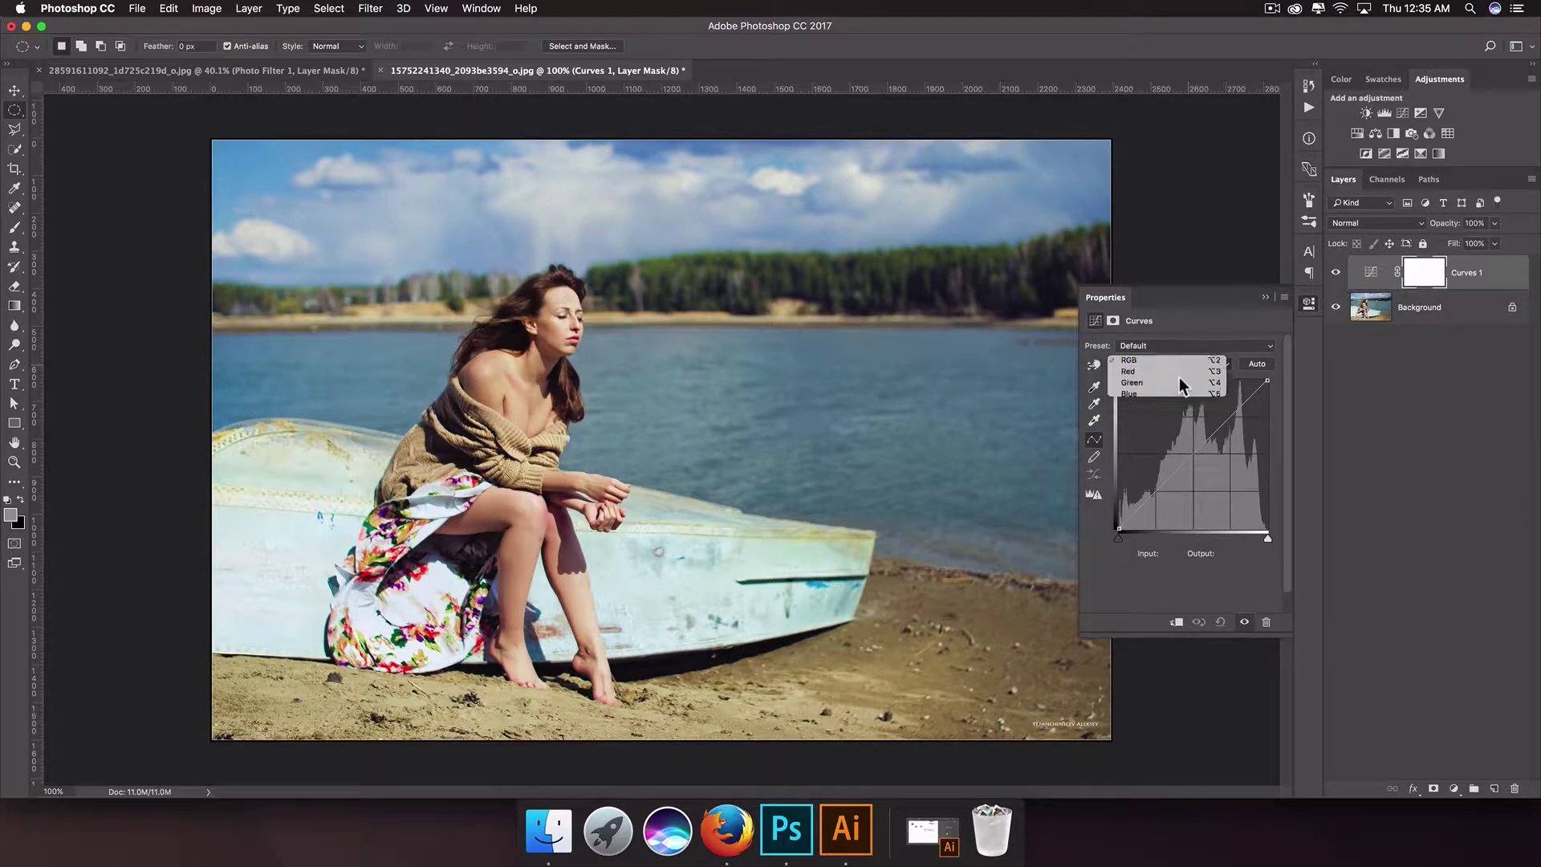
# Shape the Red curve into a gentle S: highlights mapped 188 to 200, shadows lowered slightly
pyautogui.click(1231, 415)
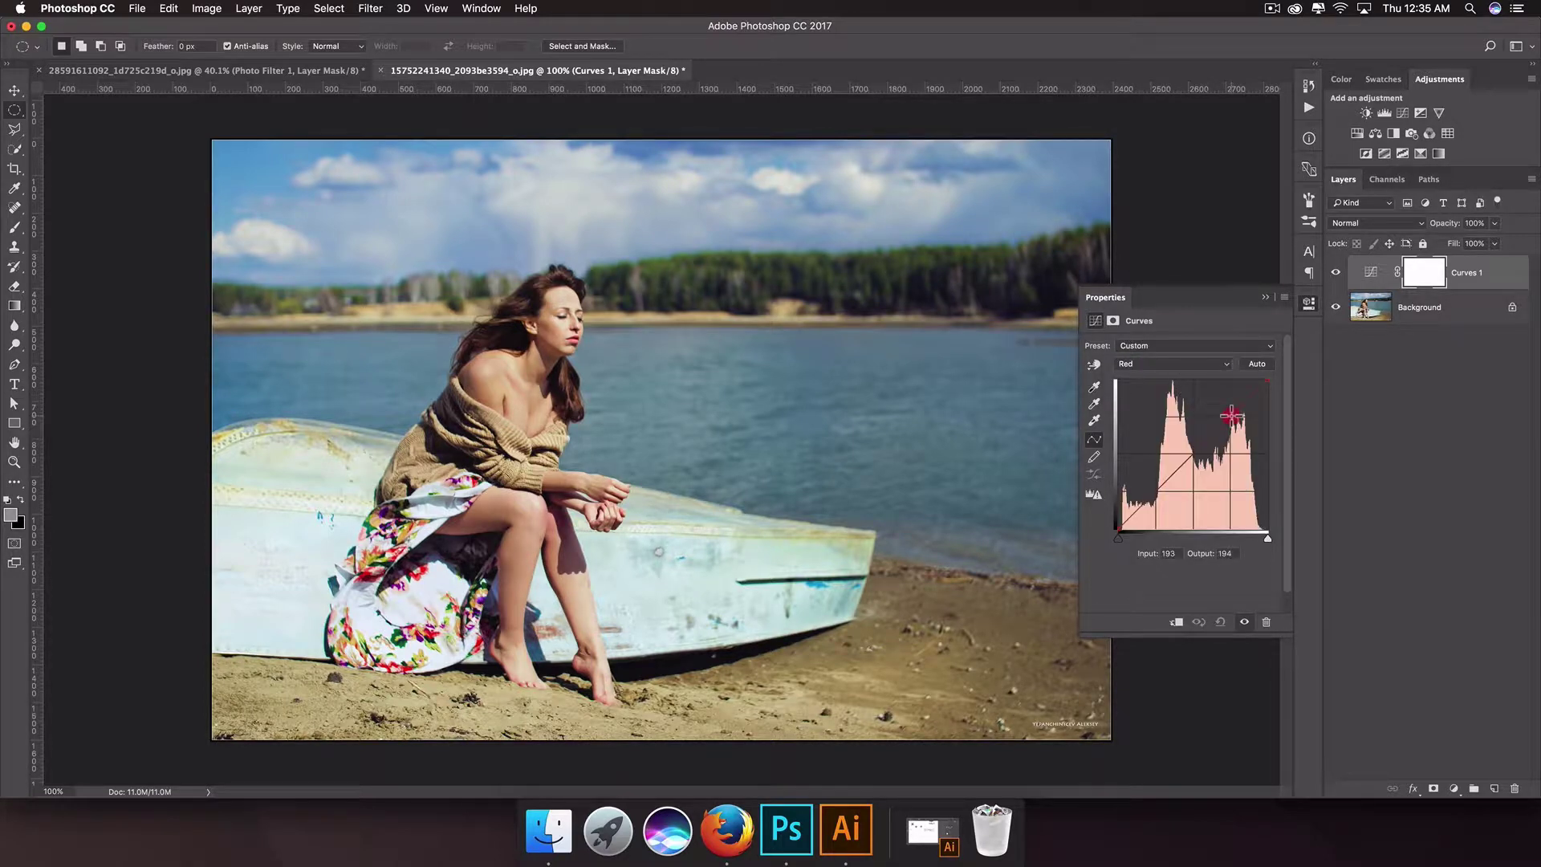
pyautogui.moveTo(1231, 415); pyautogui.dragTo(1229, 412)
pyautogui.click(1156, 493)
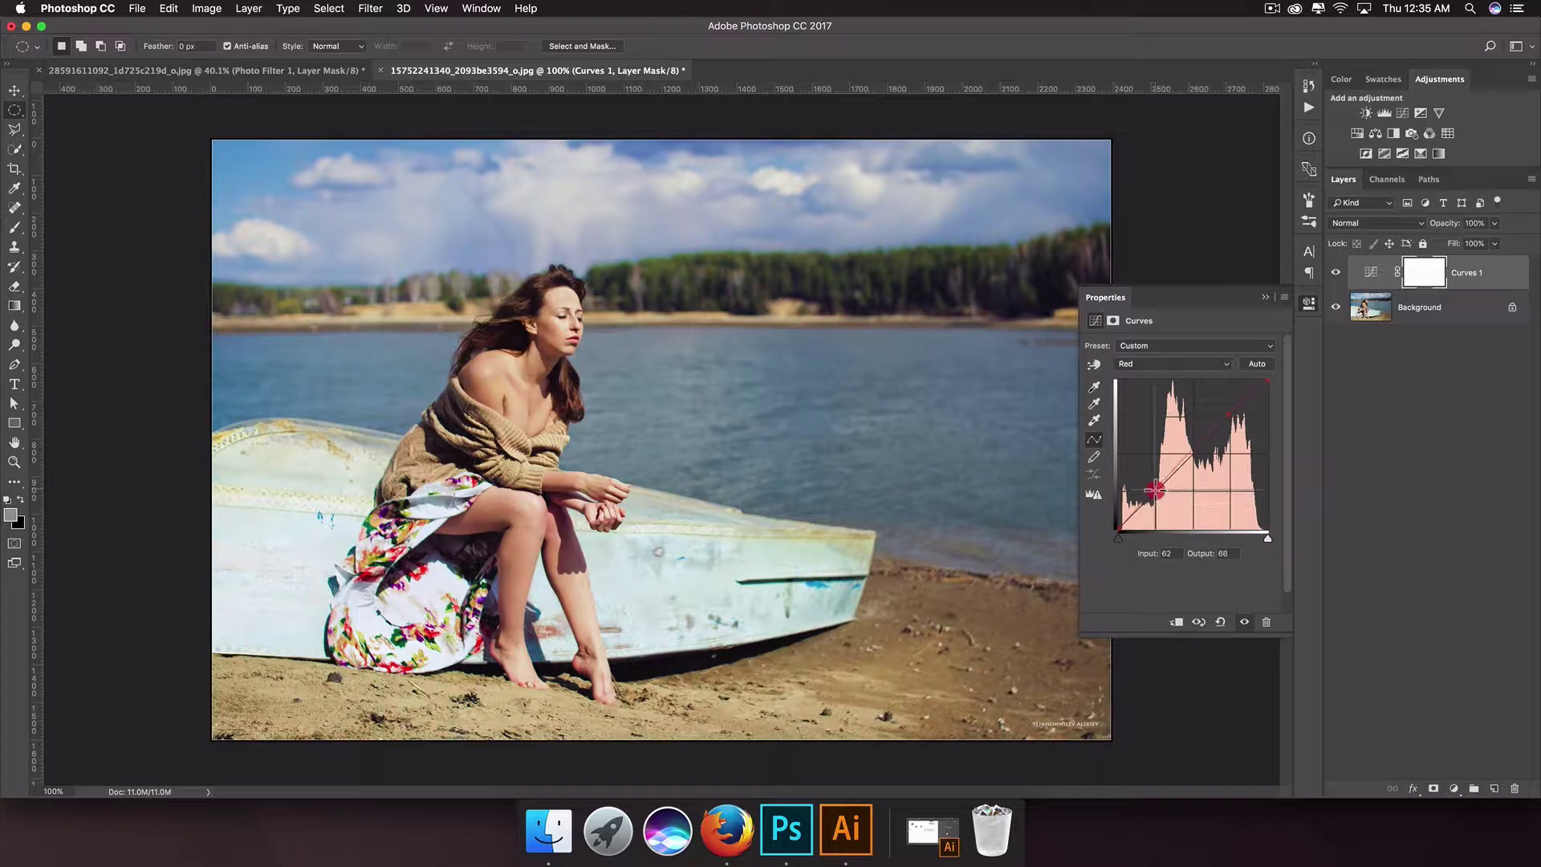
pyautogui.moveTo(1156, 492); pyautogui.dragTo(1158, 494)
pyautogui.click(1230, 414)
pyautogui.moveTo(1230, 414); pyautogui.dragTo(1229, 413)
pyautogui.click(1178, 366)
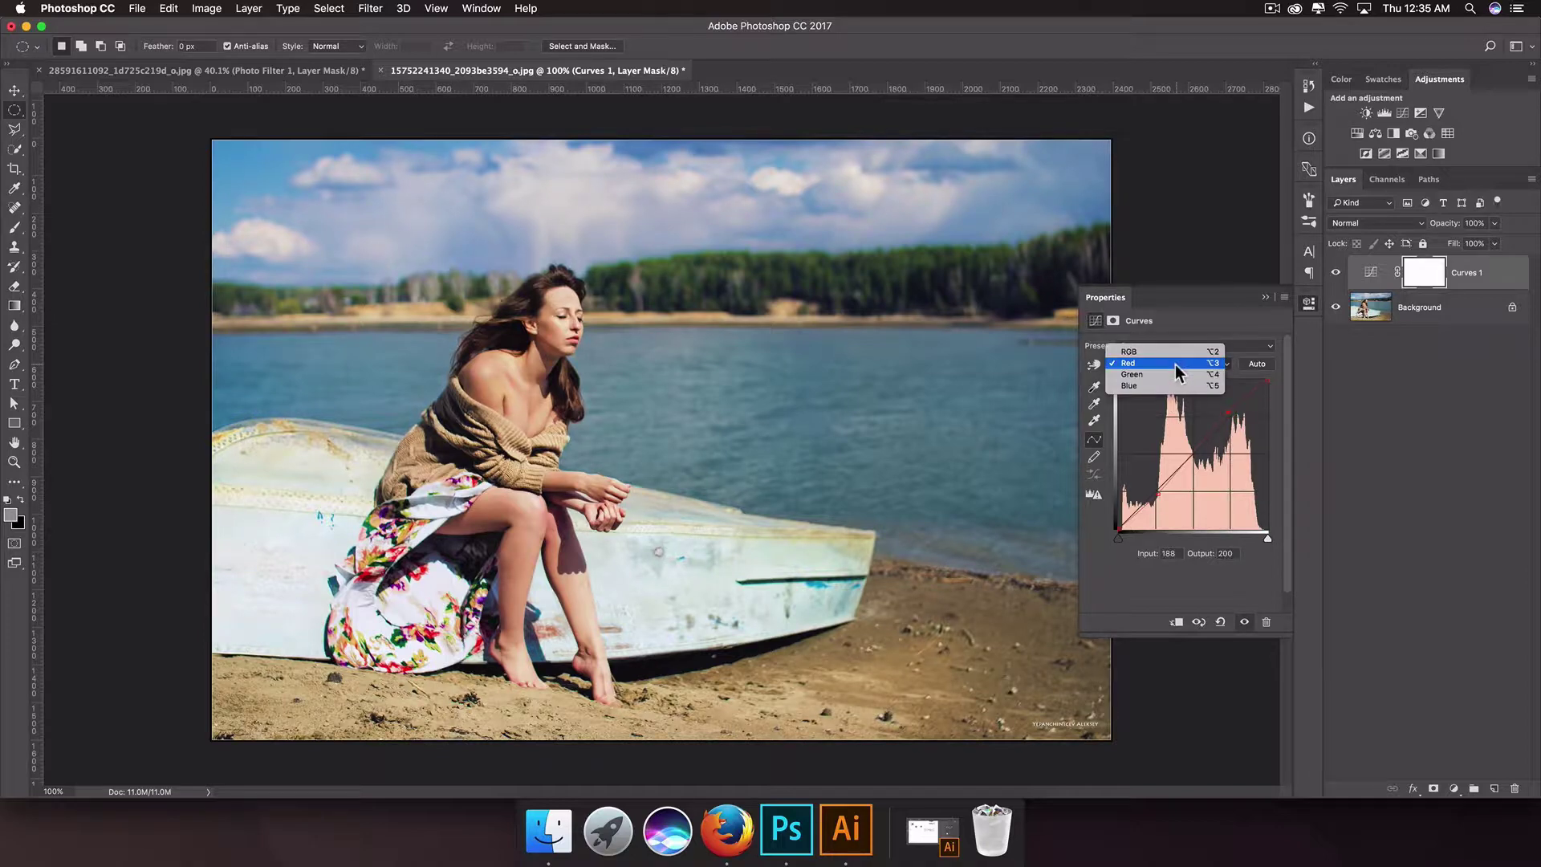
# Give the Green curve an S-shape, lifting the point near 189 and lowering shadows 64 to 57
pyautogui.click(1146, 375)
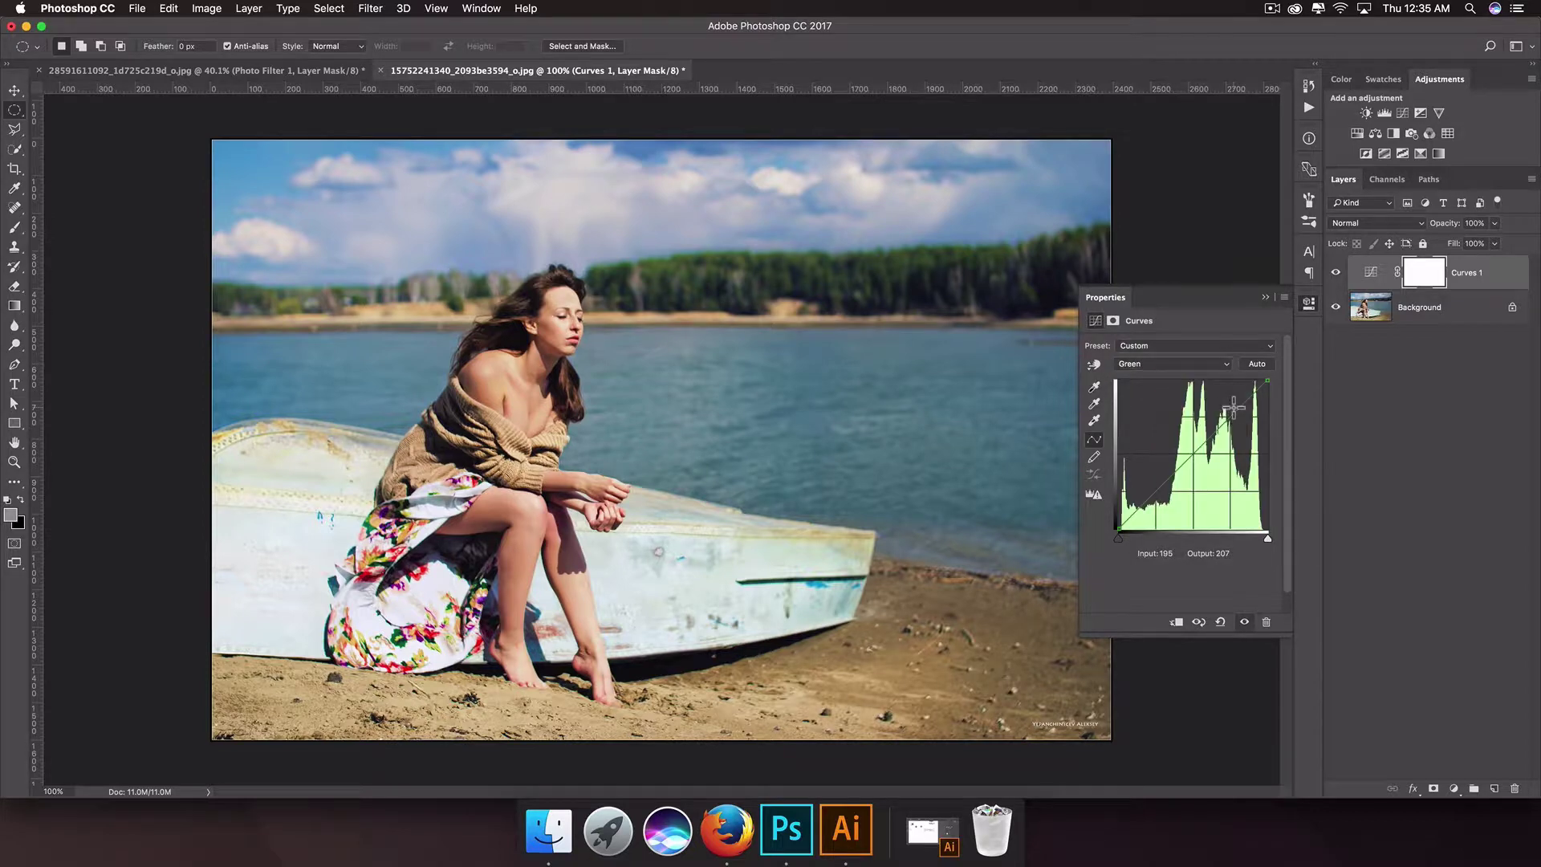
pyautogui.click(1230, 416)
pyautogui.moveTo(1230, 417); pyautogui.dragTo(1228, 415)
pyautogui.click(1154, 494)
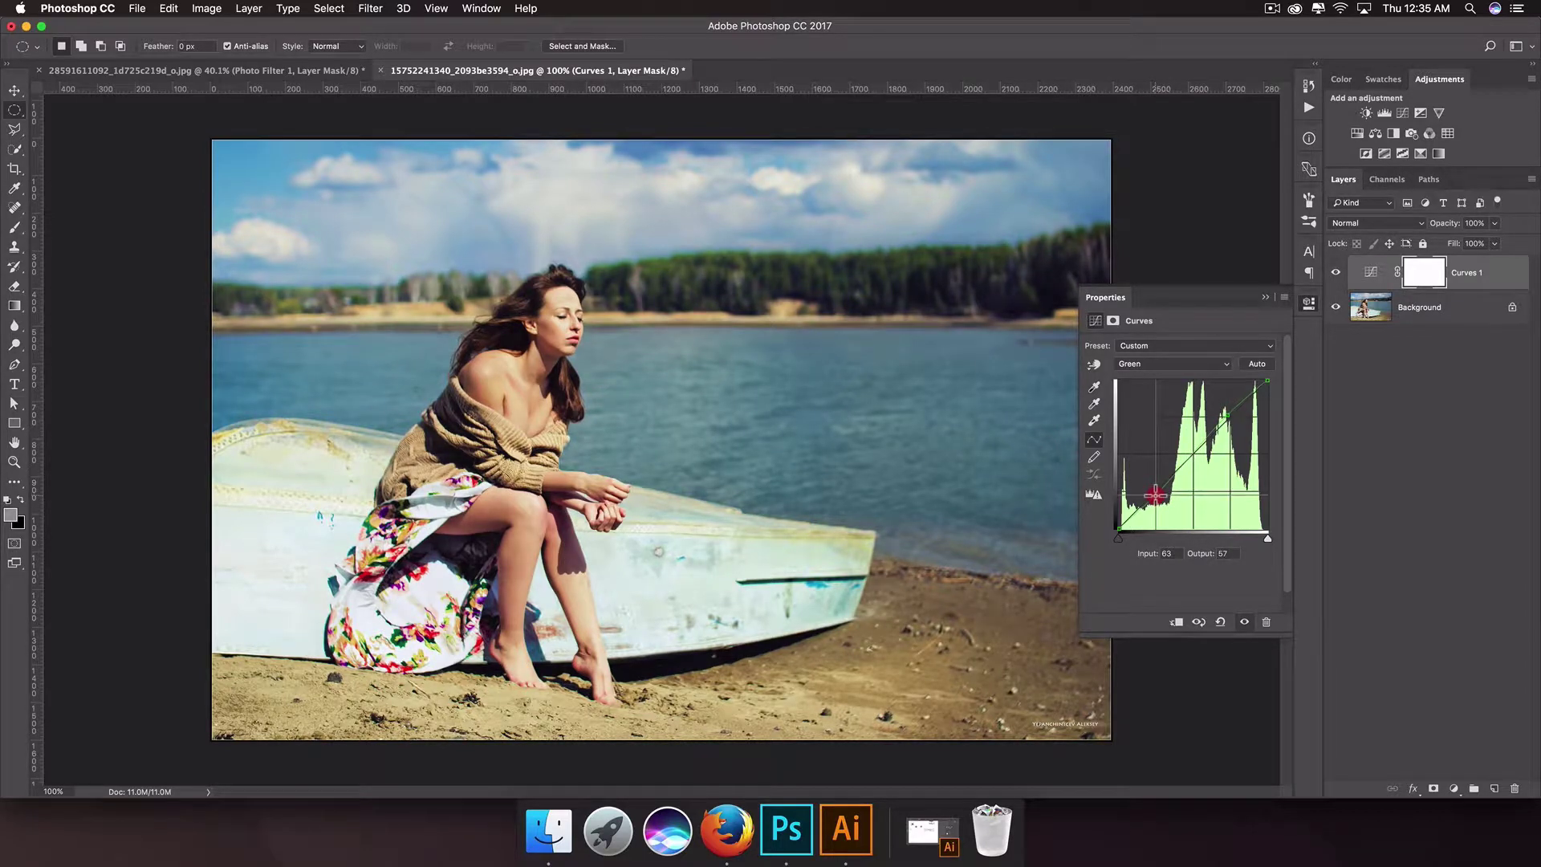
pyautogui.moveTo(1154, 494); pyautogui.dragTo(1155, 495)
pyautogui.click(1179, 368)
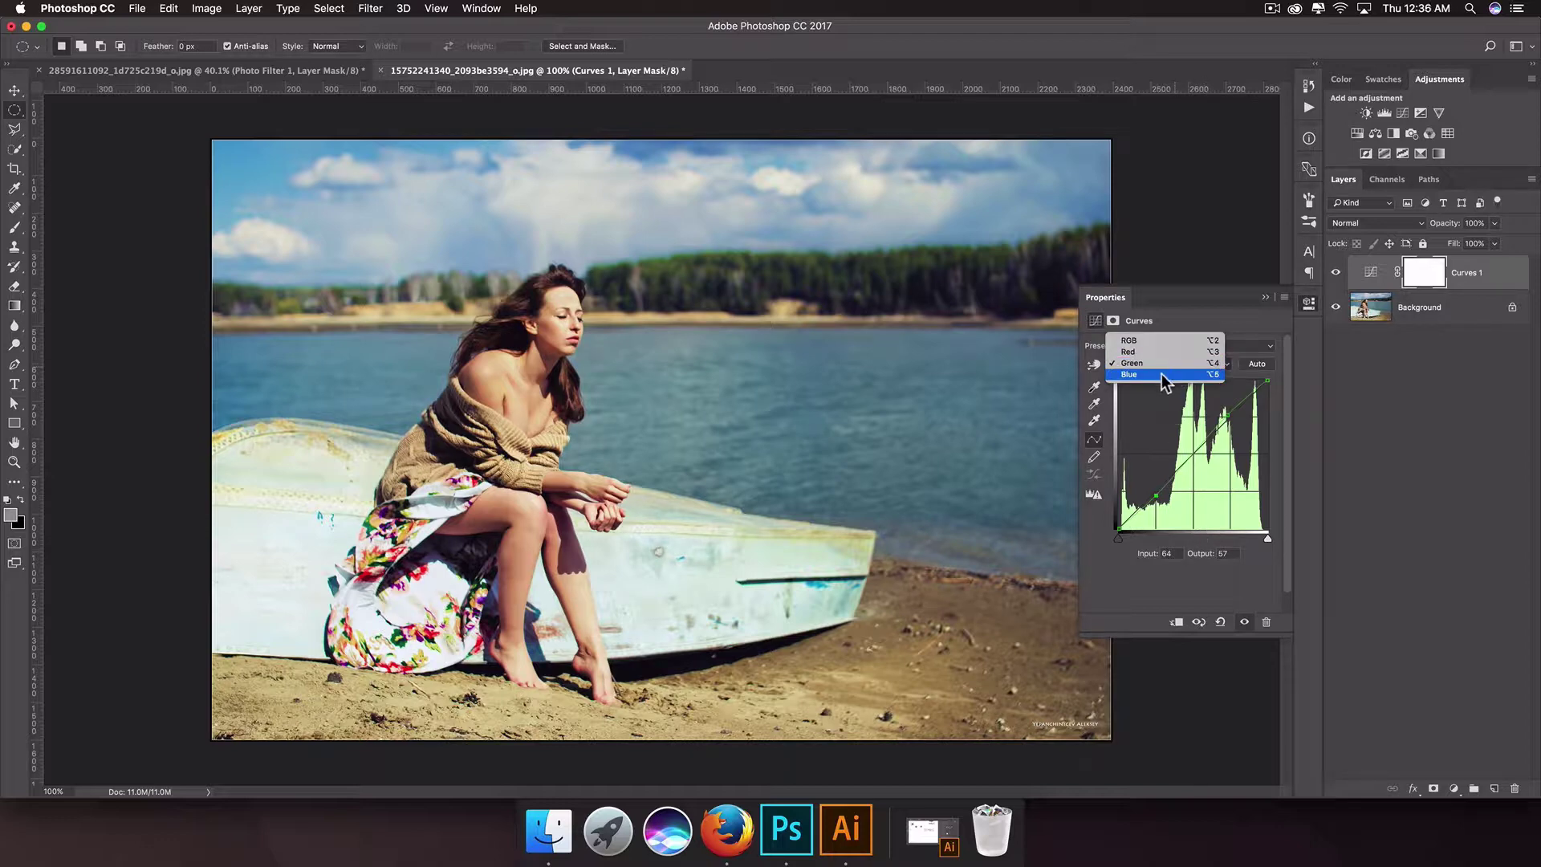
# Flatten the Blue curve, lowering highlights to 198→181 and lifting shadows near 57, then compare
pyautogui.click(1178, 376)
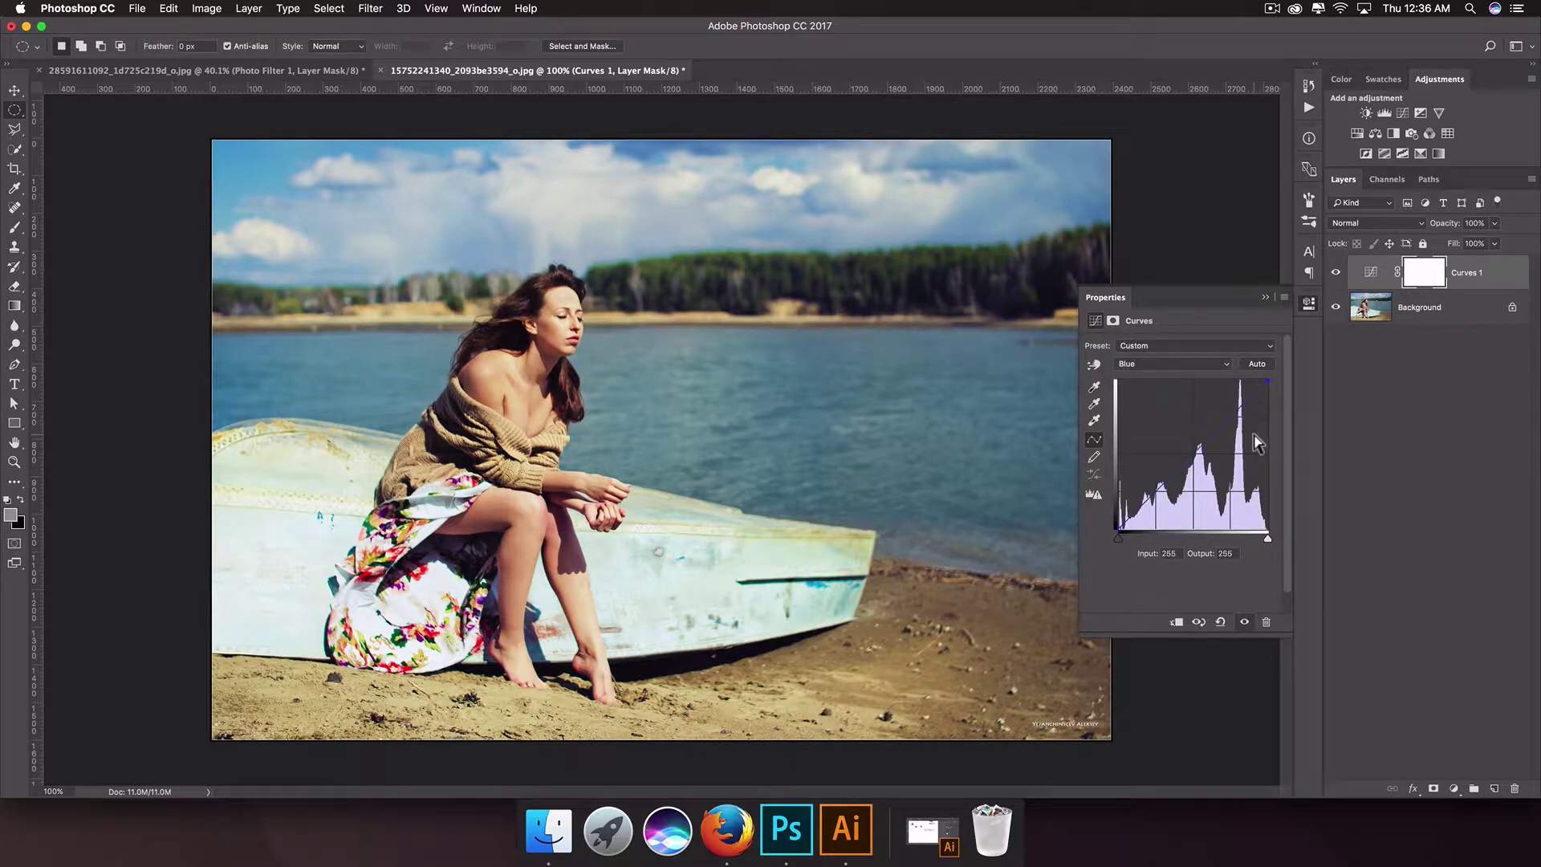
pyautogui.moveTo(1225, 407); pyautogui.dragTo(1231, 419)
pyautogui.moveTo(1151, 496); pyautogui.dragTo(1149, 490)
pyautogui.moveTo(1232, 419); pyautogui.dragTo(1235, 423)
pyautogui.click(1335, 274)
pyautogui.click(1335, 274)
pyautogui.click(1454, 789)
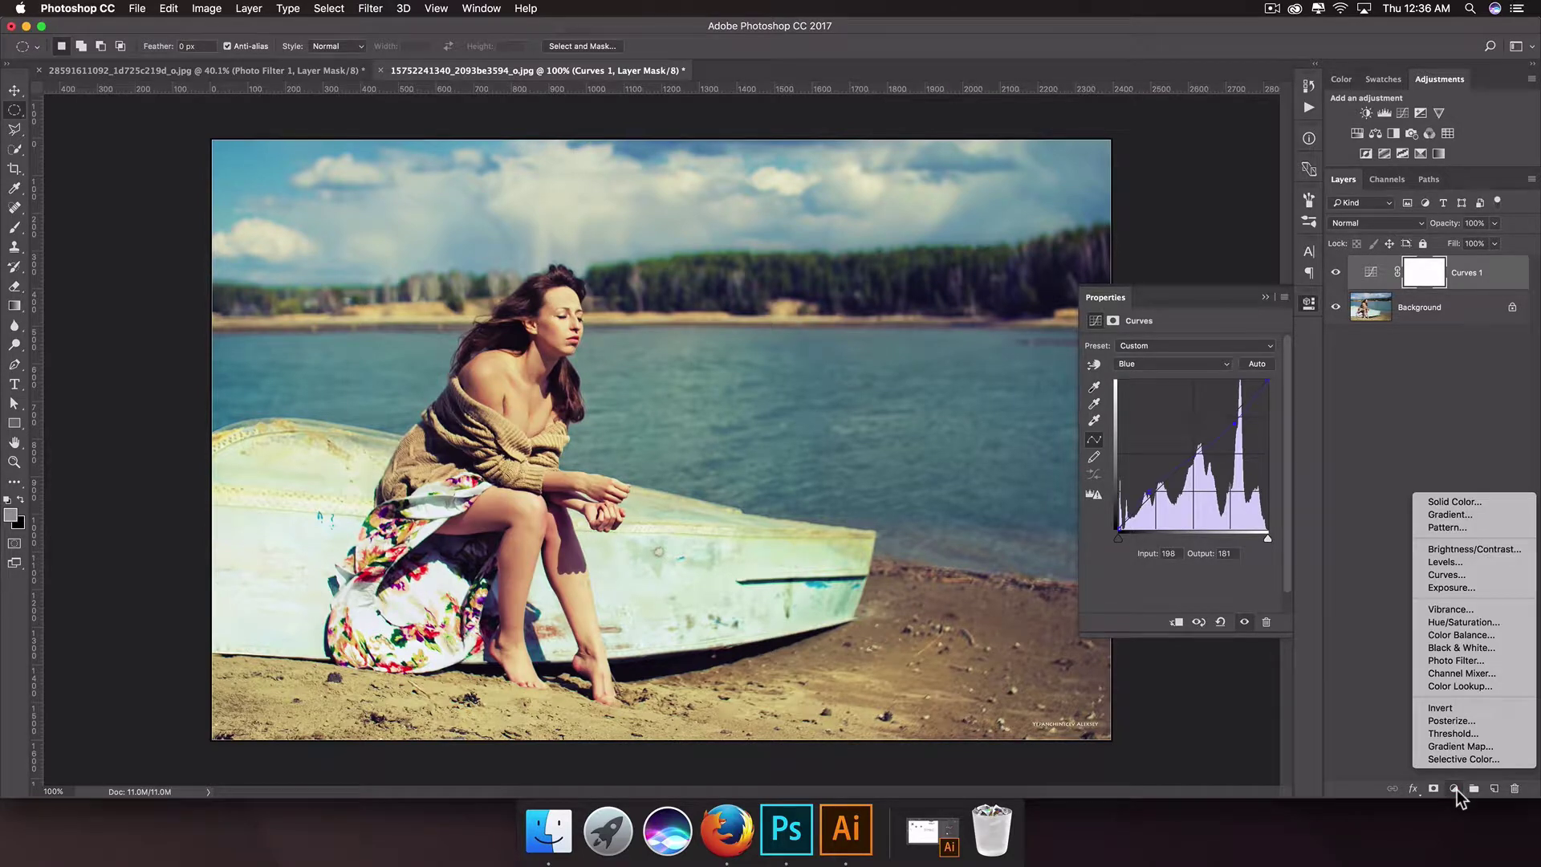
# Add a Solid Color fill layer in very dark navy #03182e
pyautogui.click(1472, 504)
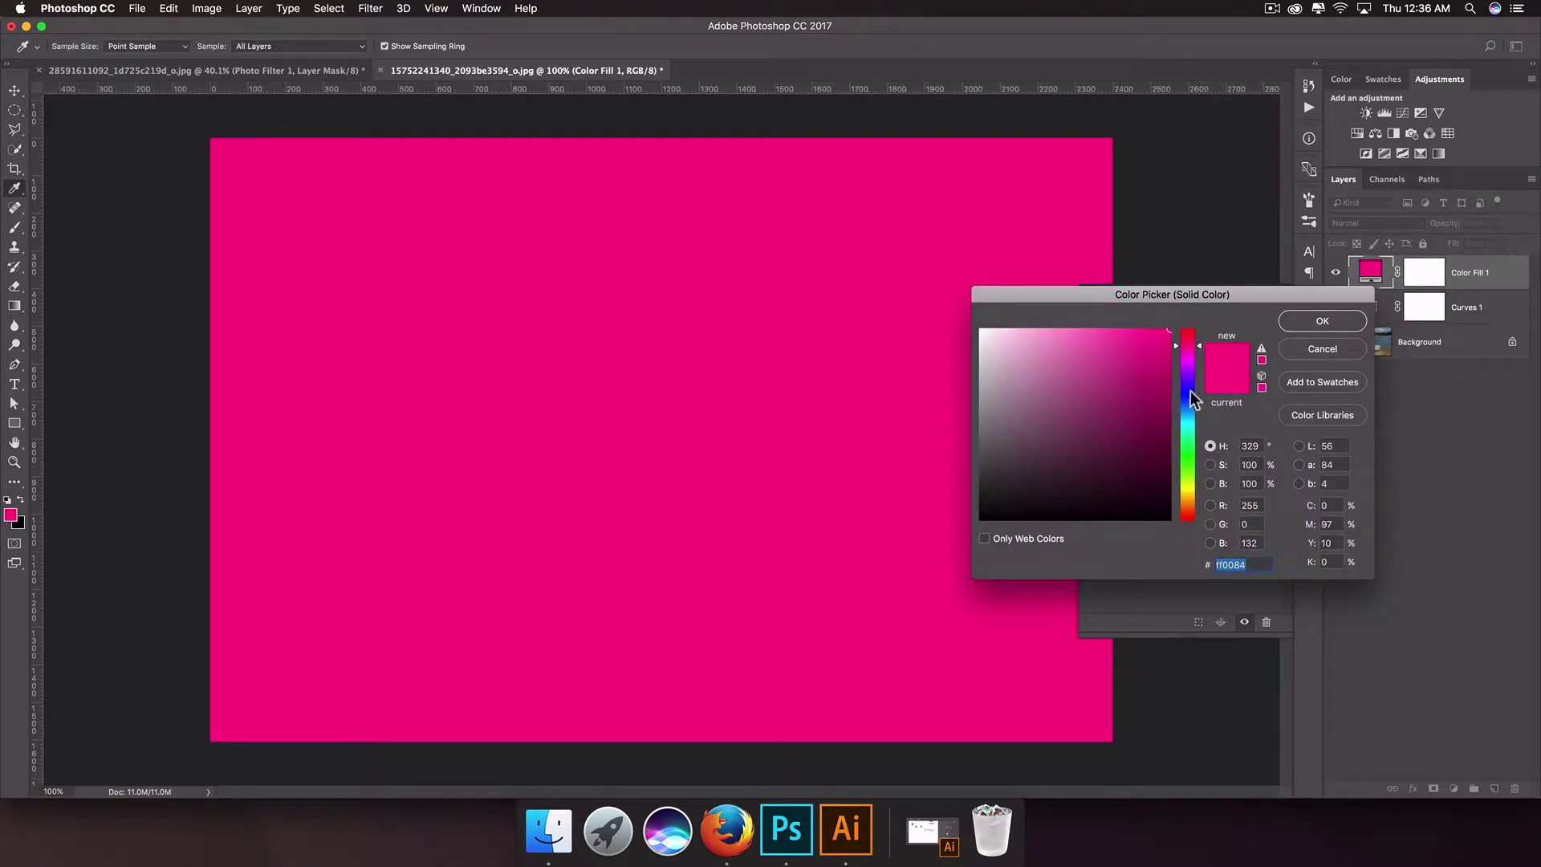
pyautogui.moveTo(1202, 347); pyautogui.dragTo(1197, 400)
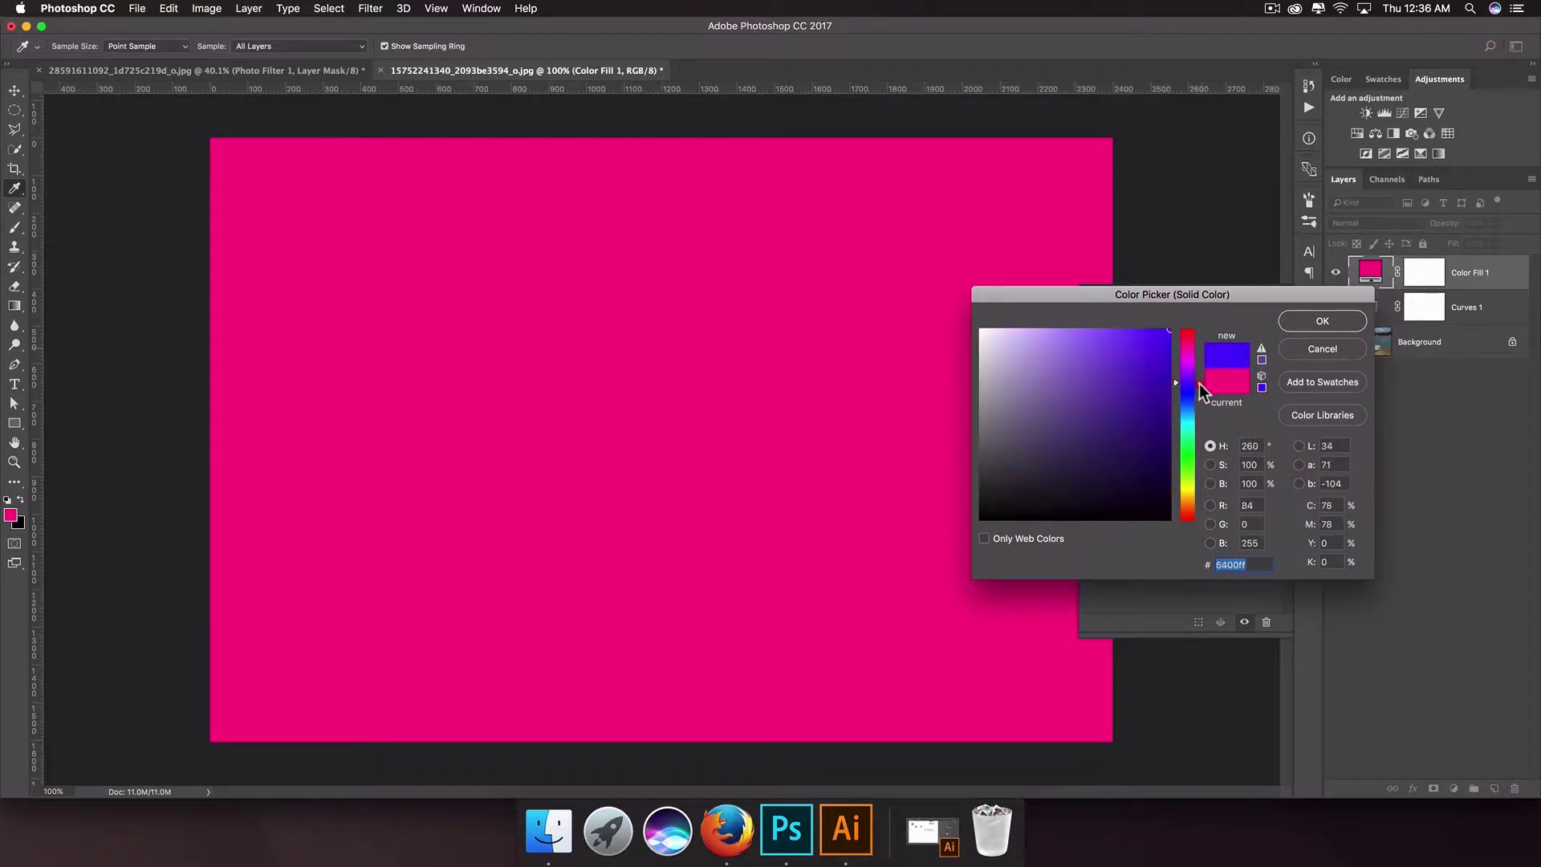
pyautogui.moveTo(1120, 477); pyautogui.dragTo(1156, 480)
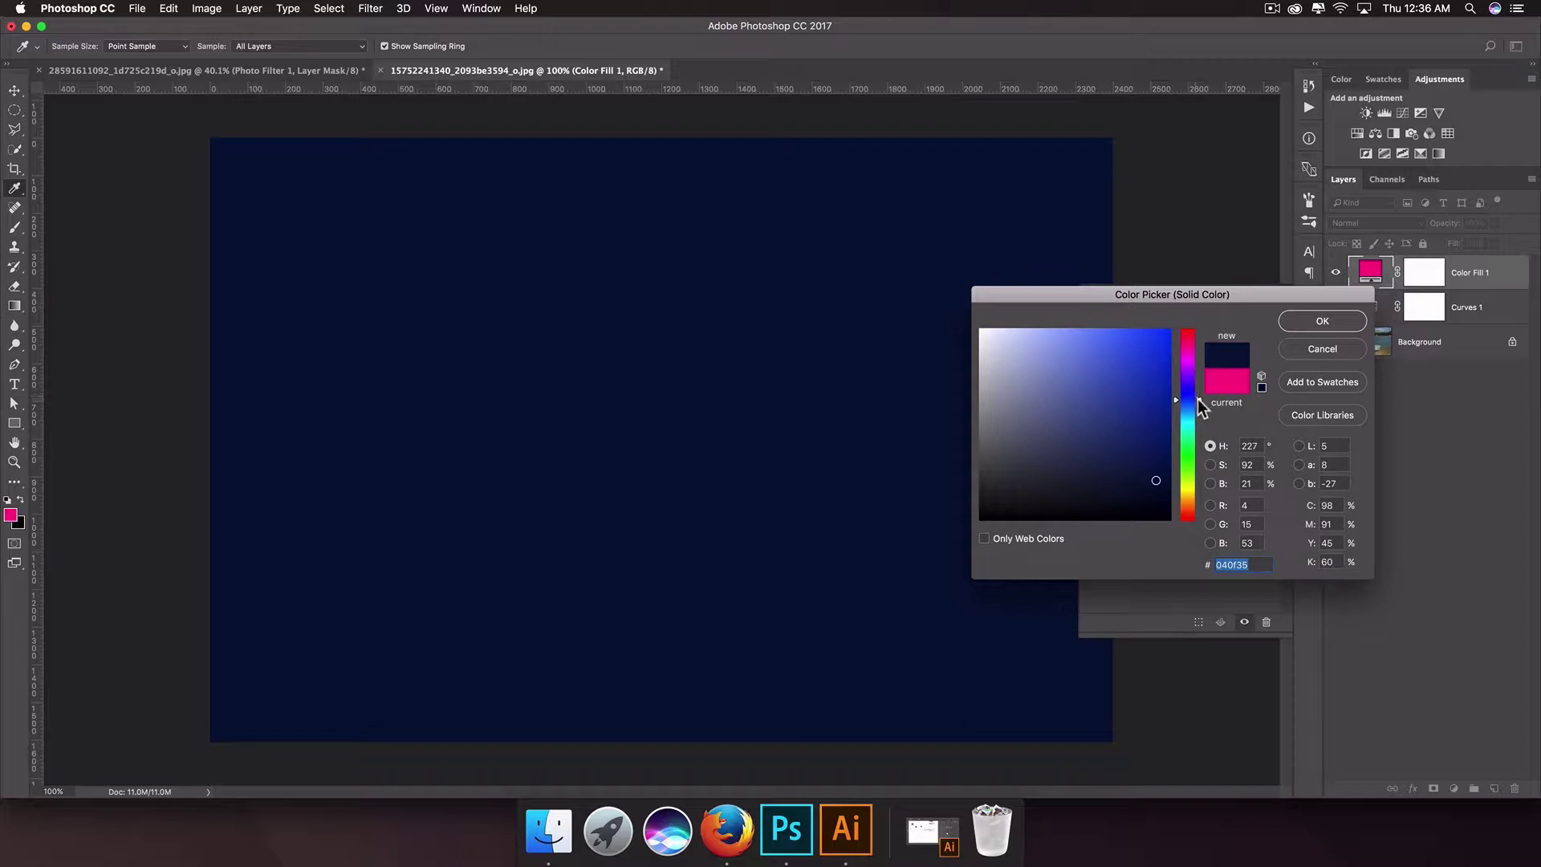
pyautogui.moveTo(1197, 403); pyautogui.dragTo(1198, 406)
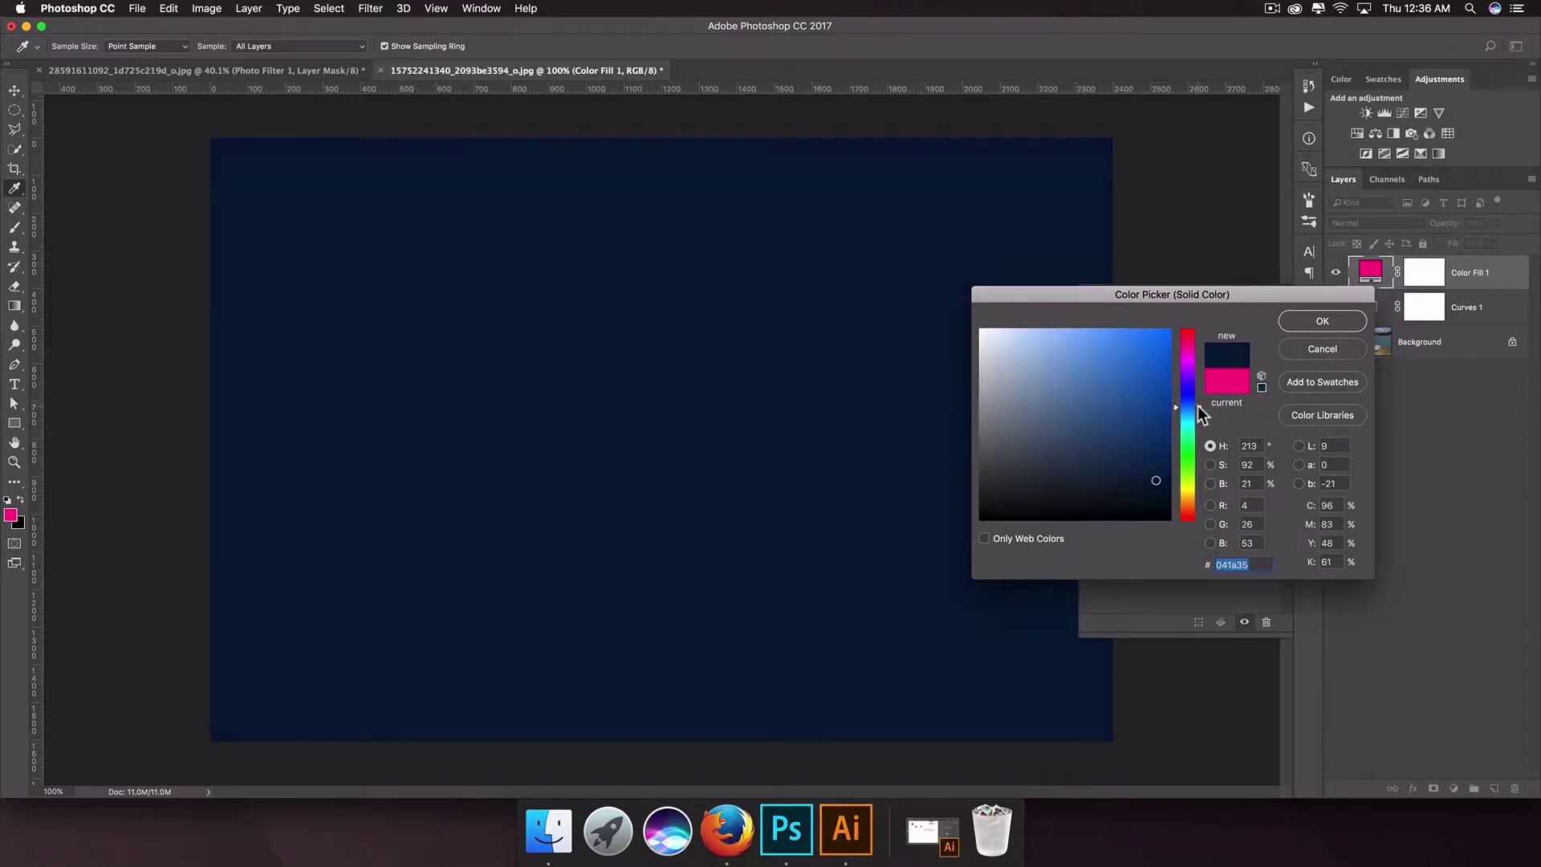
pyautogui.moveTo(1156, 480); pyautogui.dragTo(1157, 485)
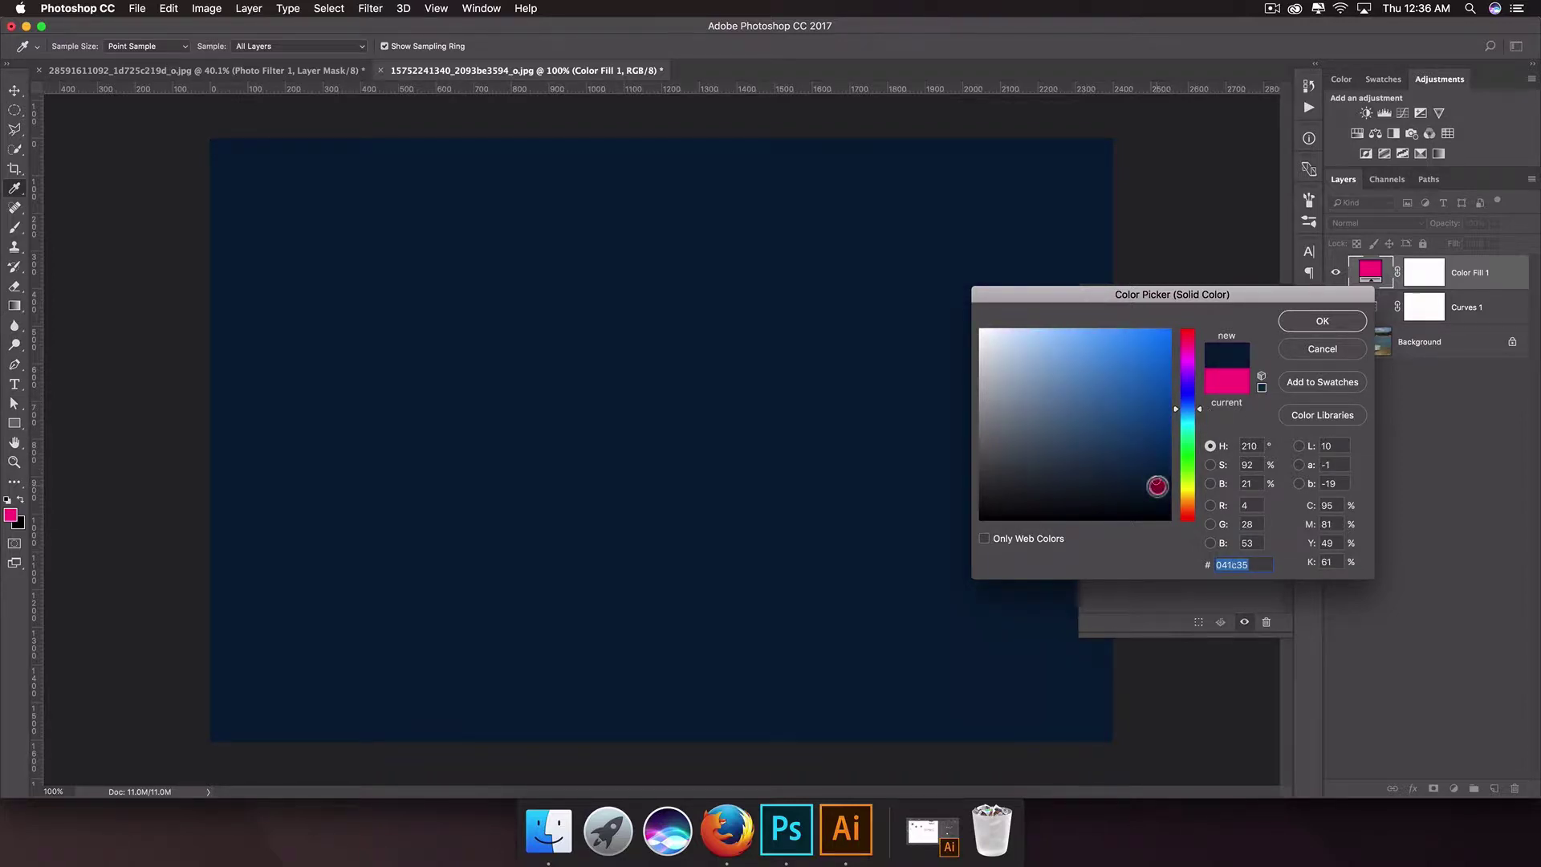
# Confirm the navy fill and set Color Fill 1's blend mode to Exclusion, comparing on and off
pyautogui.click(1321, 322)
pyautogui.click(1380, 224)
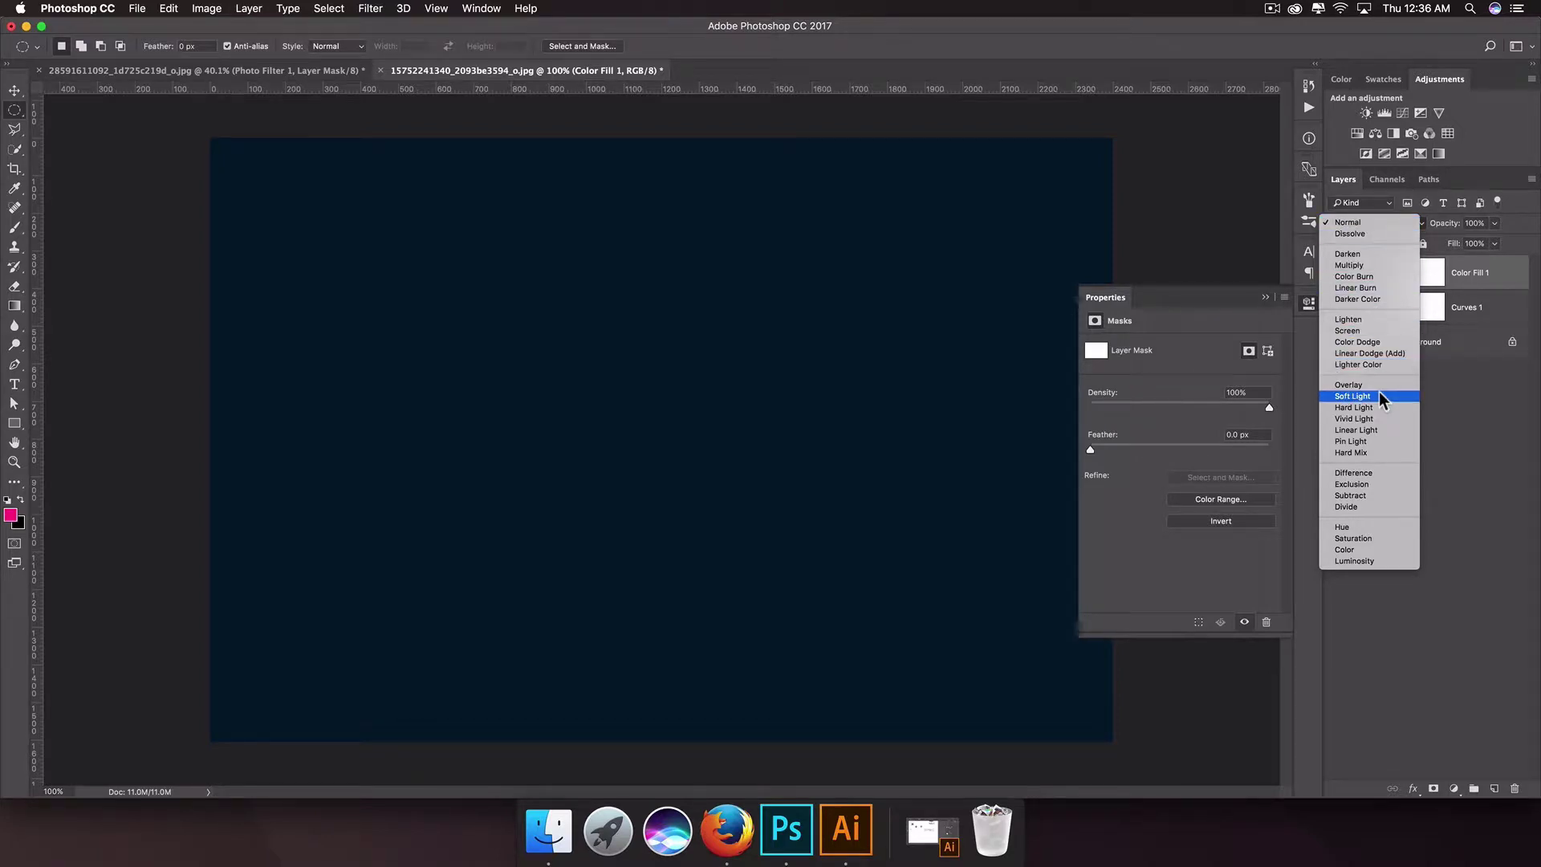
pyautogui.click(1390, 485)
pyautogui.click(1313, 302)
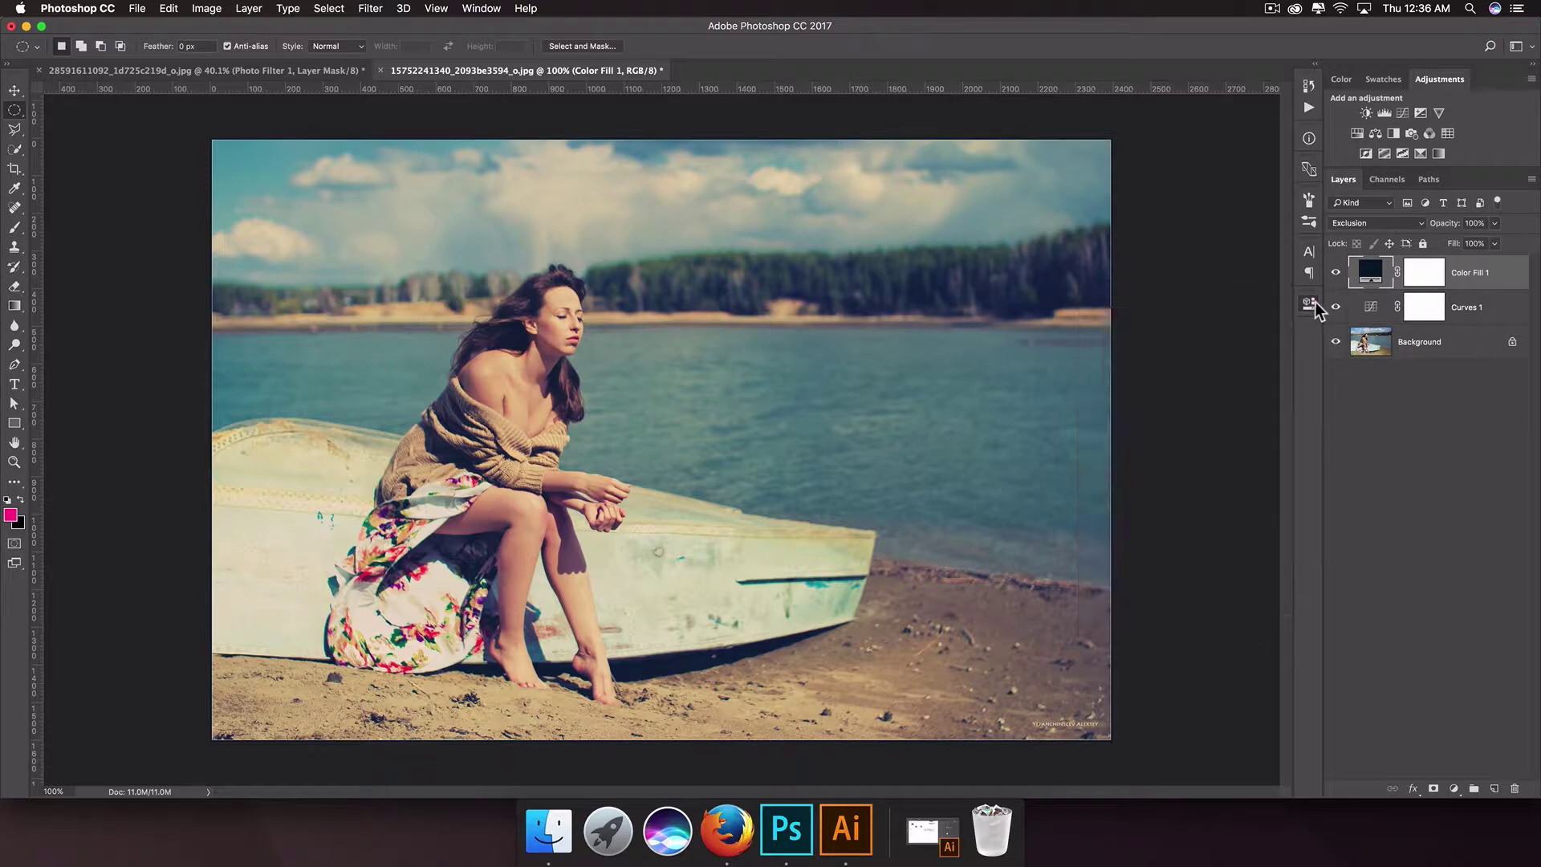
pyautogui.click(1336, 273)
pyautogui.click(1336, 274)
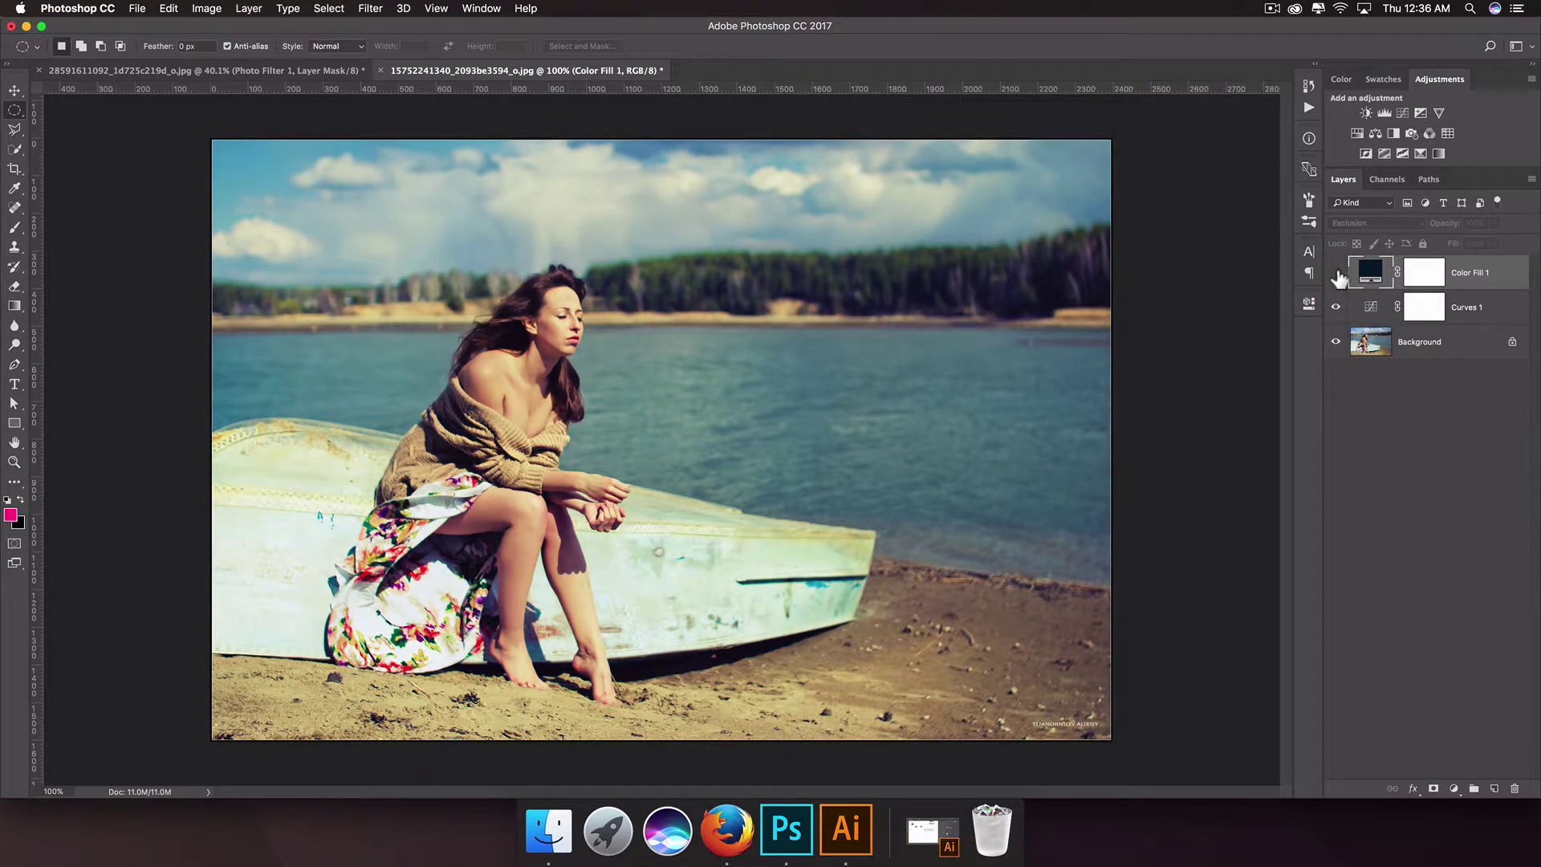
pyautogui.click(1336, 274)
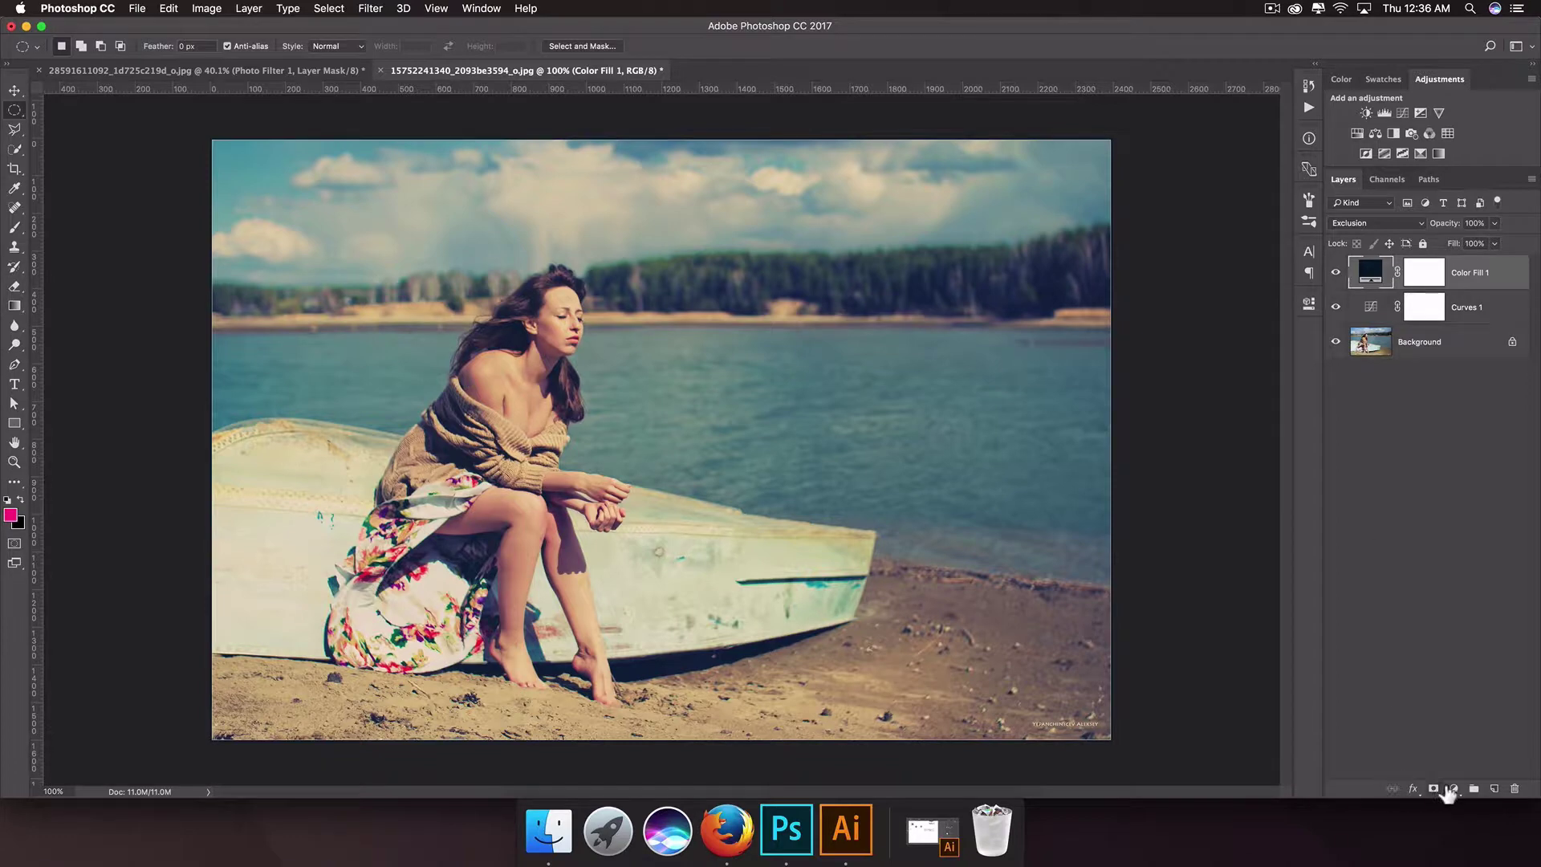
pyautogui.click(1453, 789)
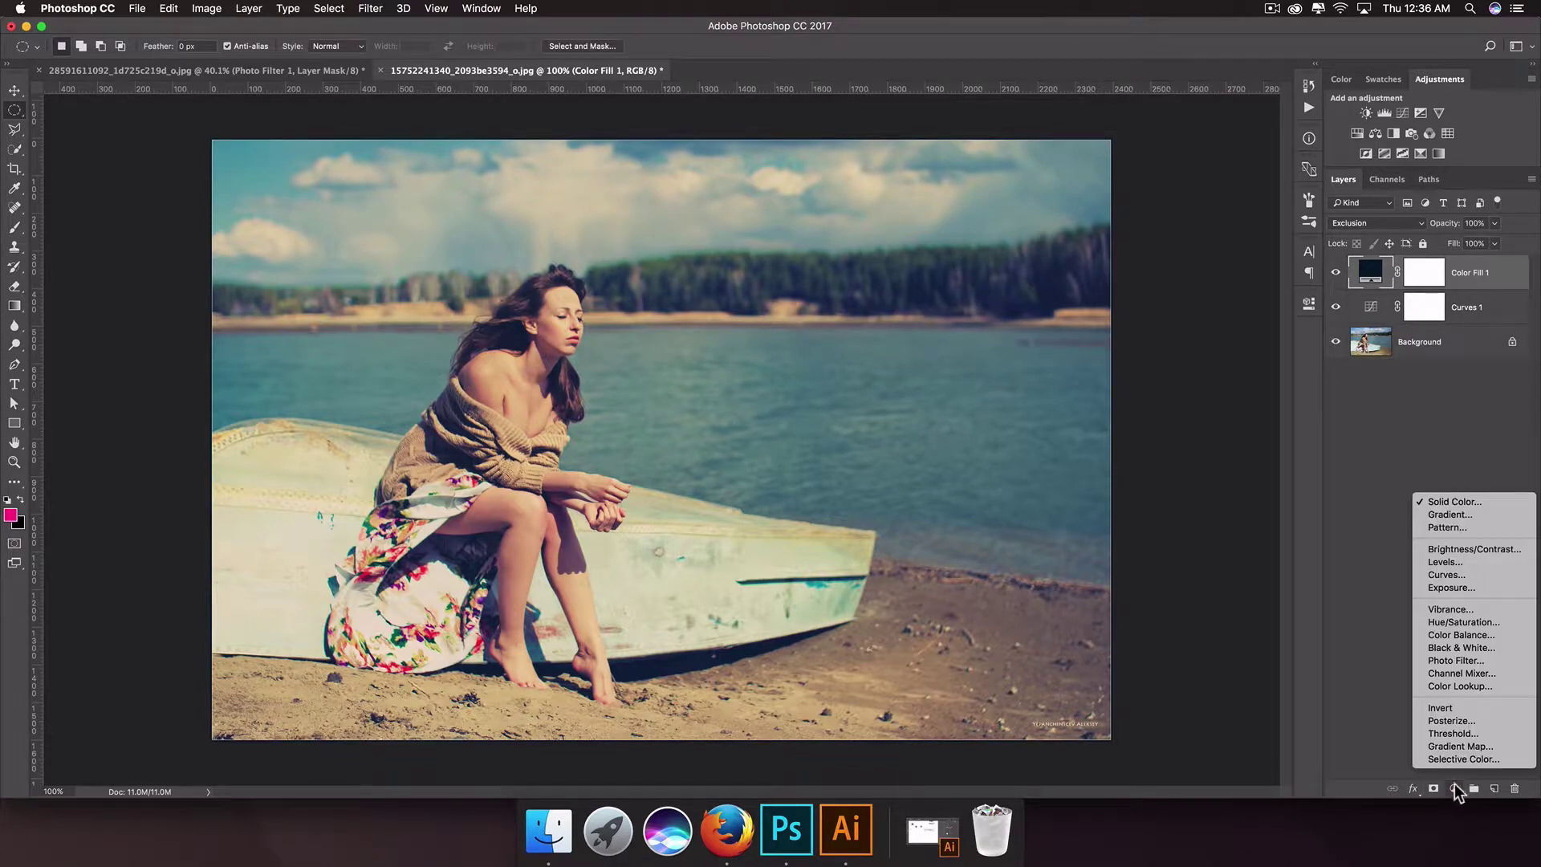
# Add a Photo Filter layer using Warming Filter (85) at about 33% density
pyautogui.click(1460, 660)
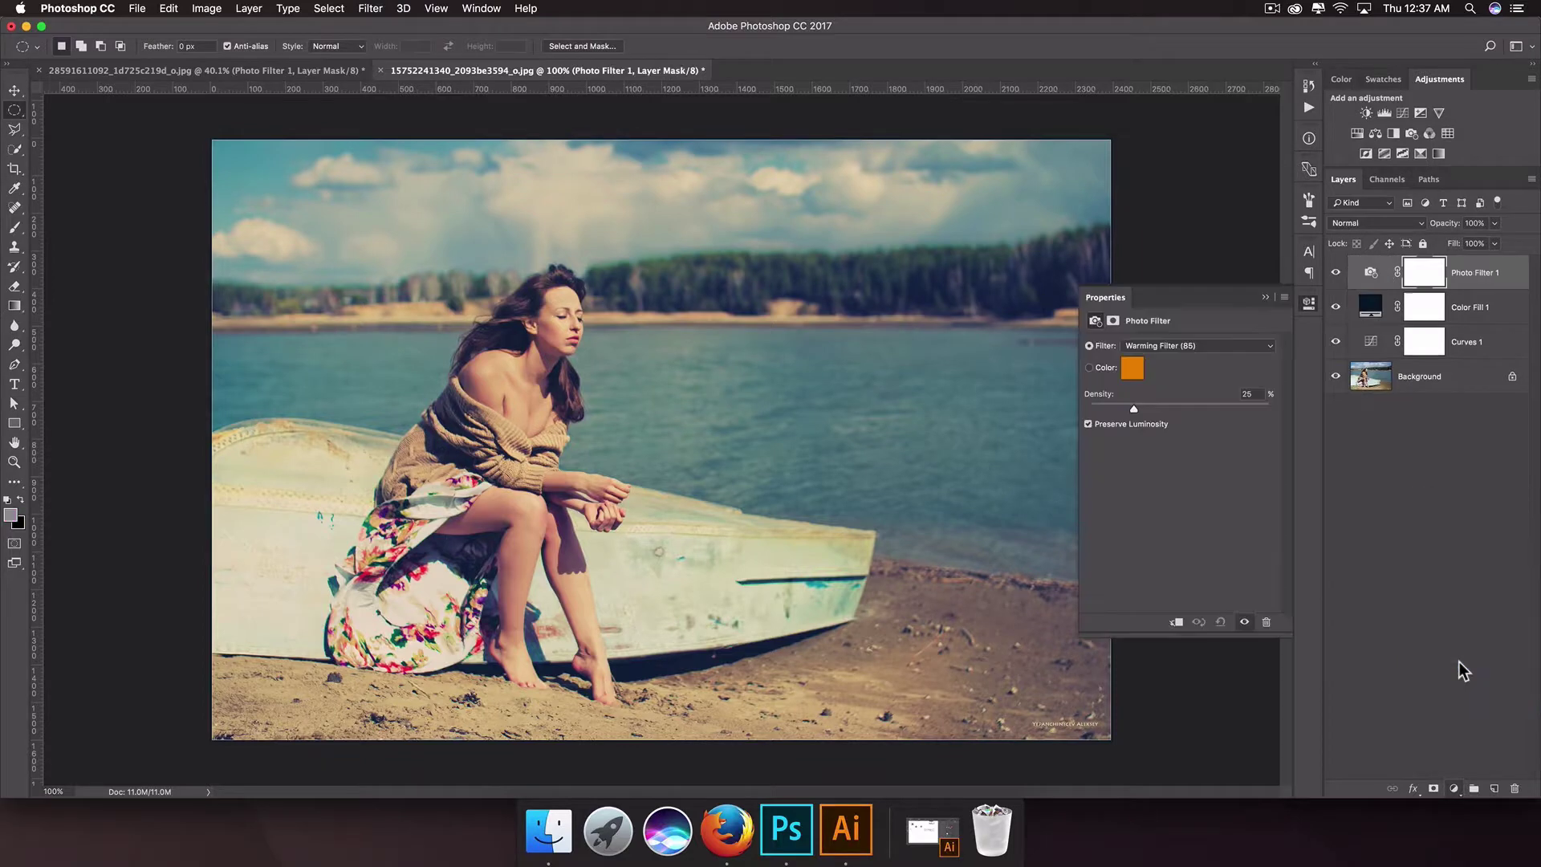
pyautogui.click(1152, 343)
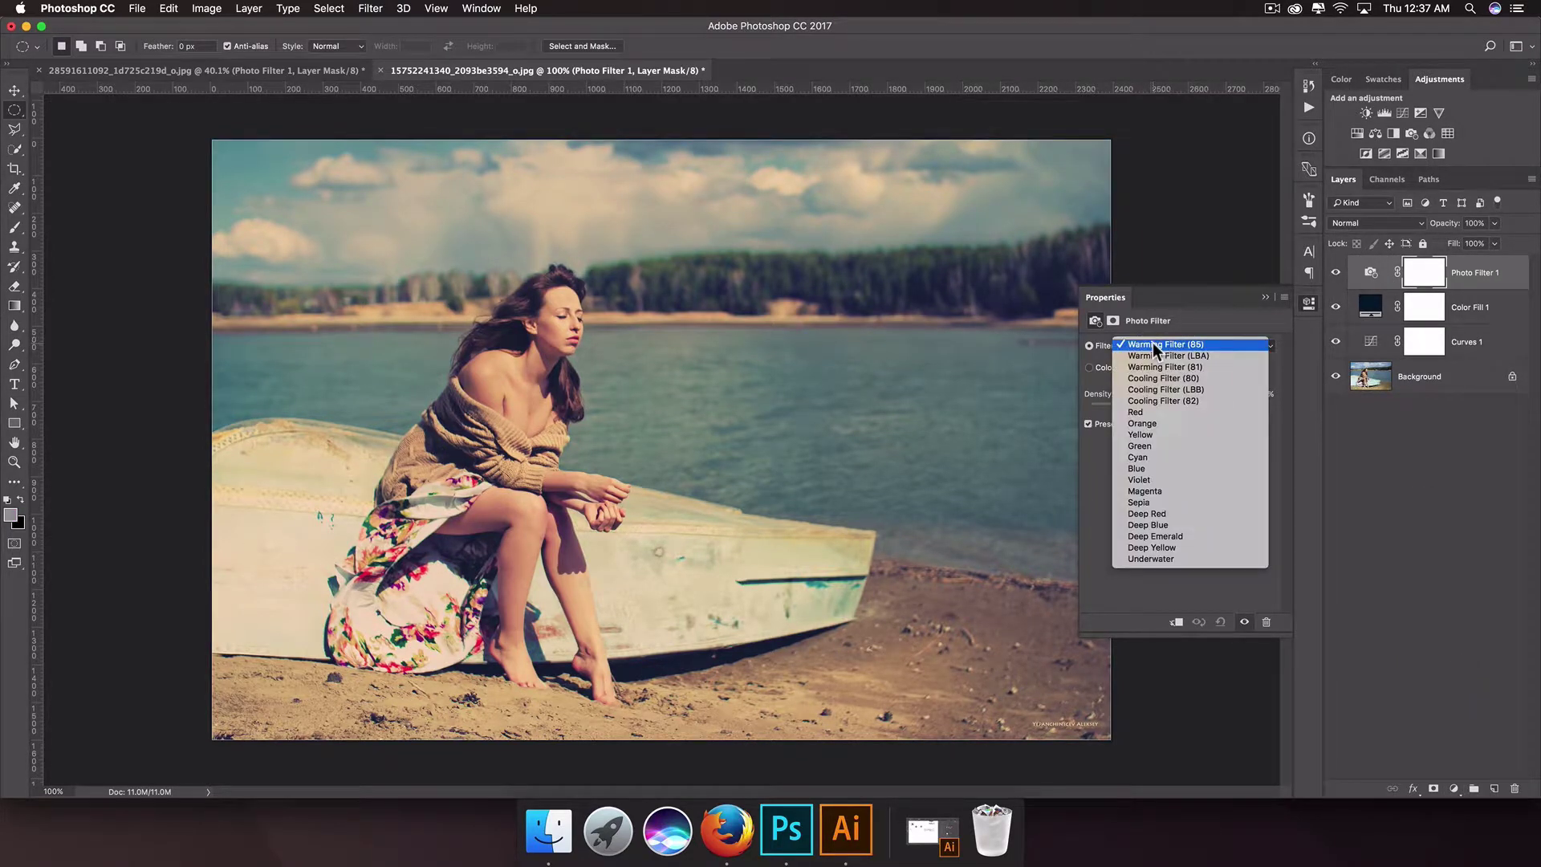
pyautogui.click(1206, 348)
pyautogui.moveTo(1135, 408); pyautogui.dragTo(1153, 411)
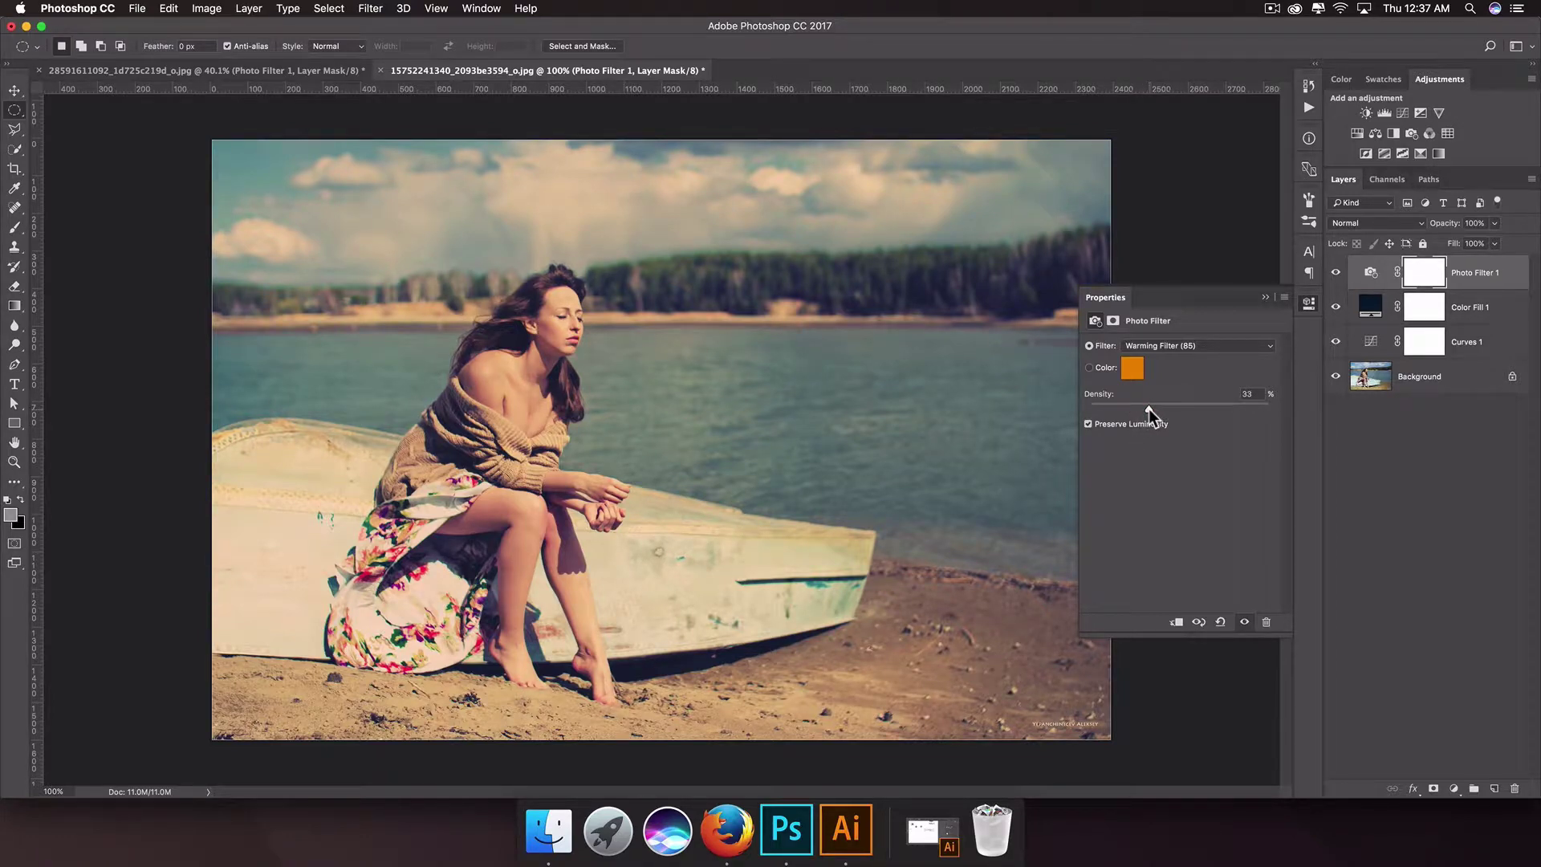
pyautogui.click(1337, 273)
pyautogui.click(1338, 274)
pyautogui.click(1308, 305)
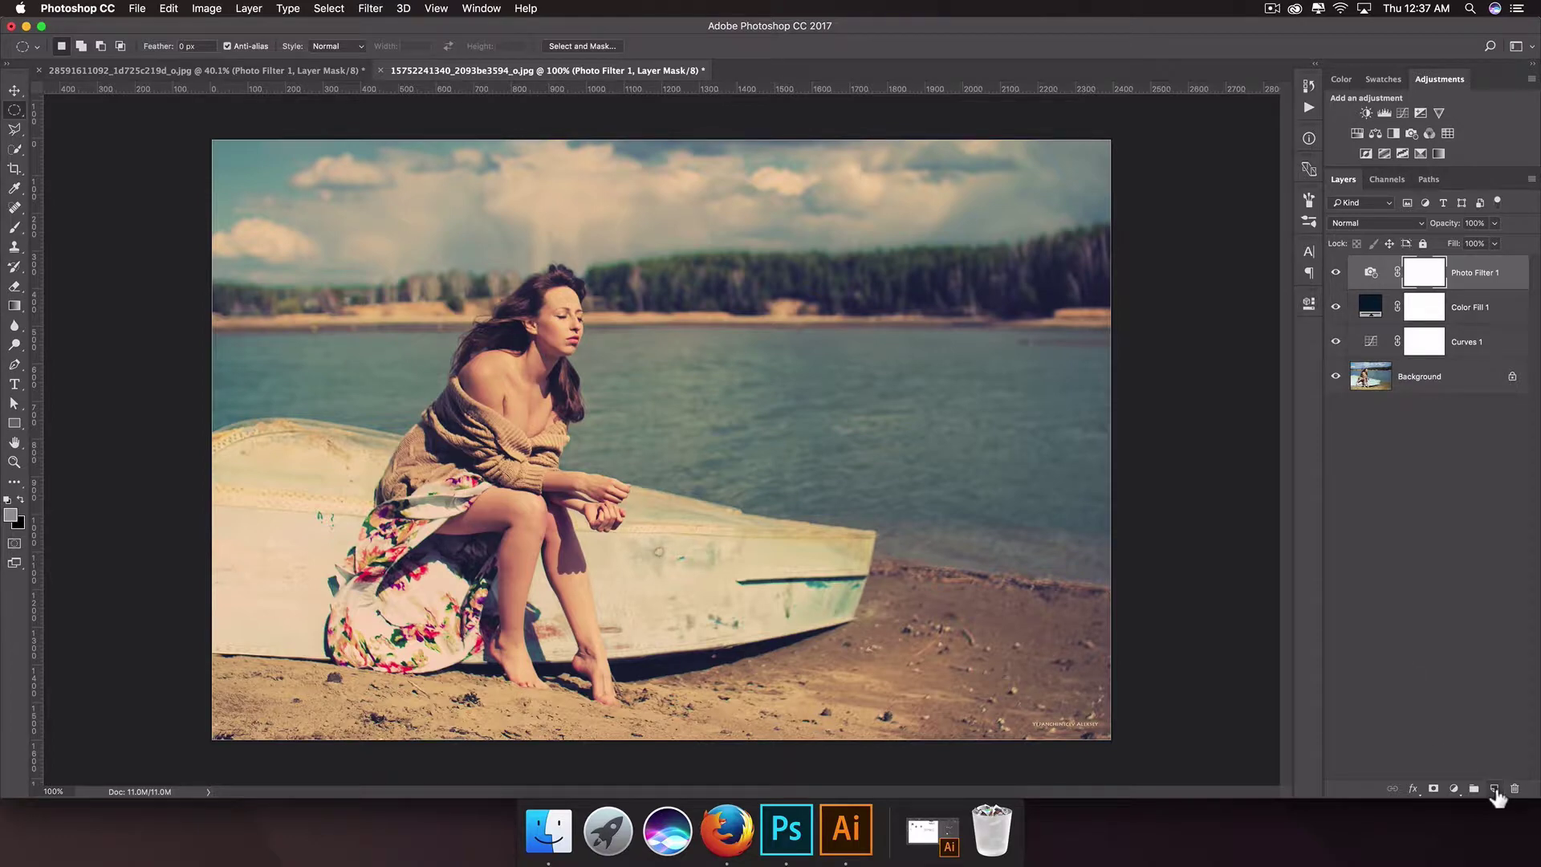
# Add an empty Layer 1 on top and set the foreground colour to bright blue #008aff
pyautogui.click(1494, 790)
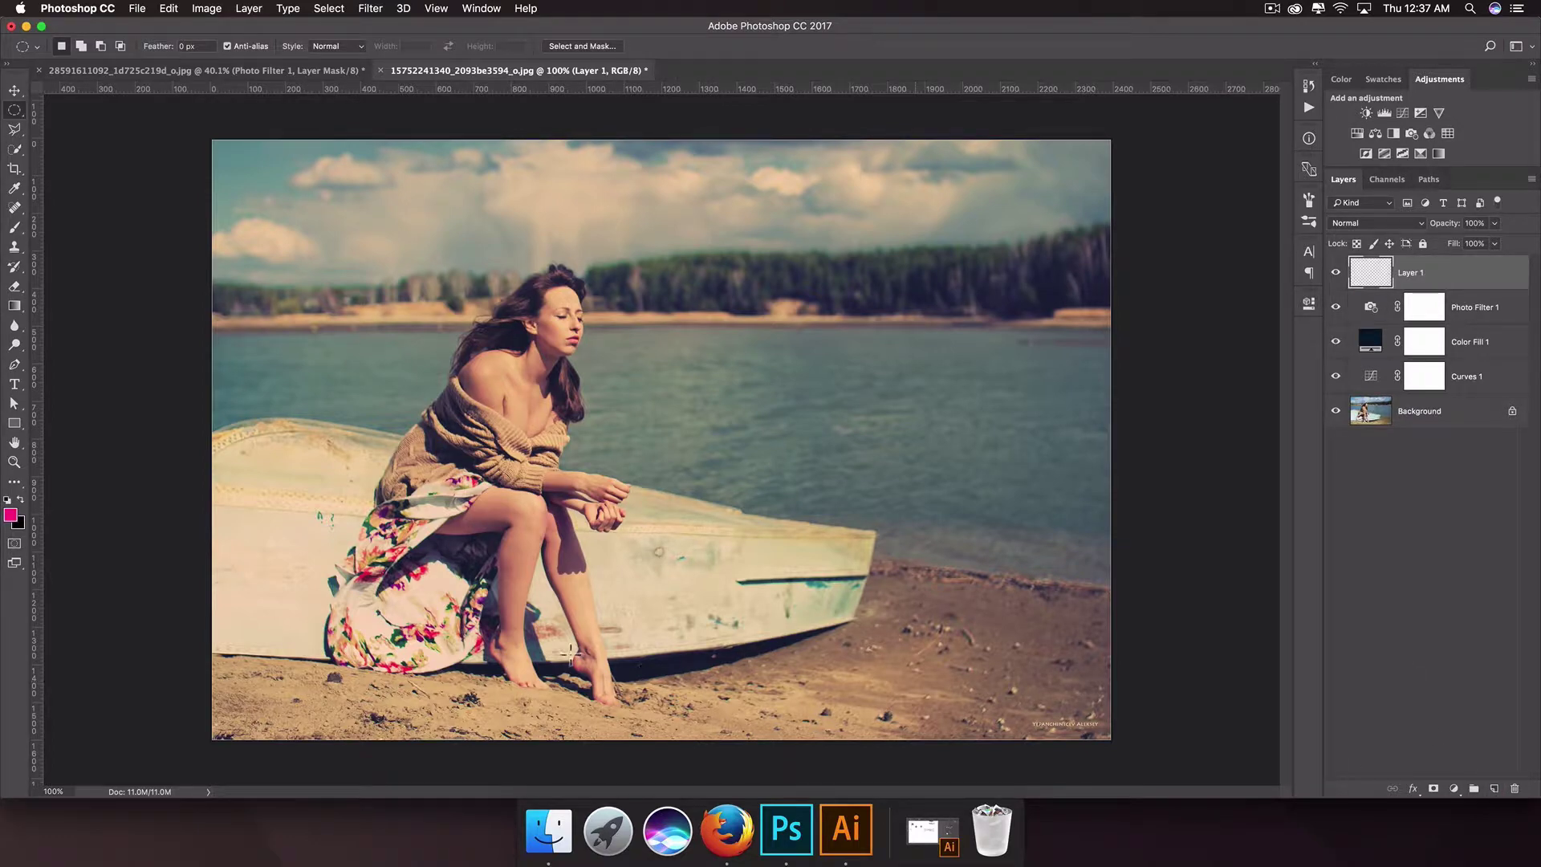
pyautogui.click(13, 516)
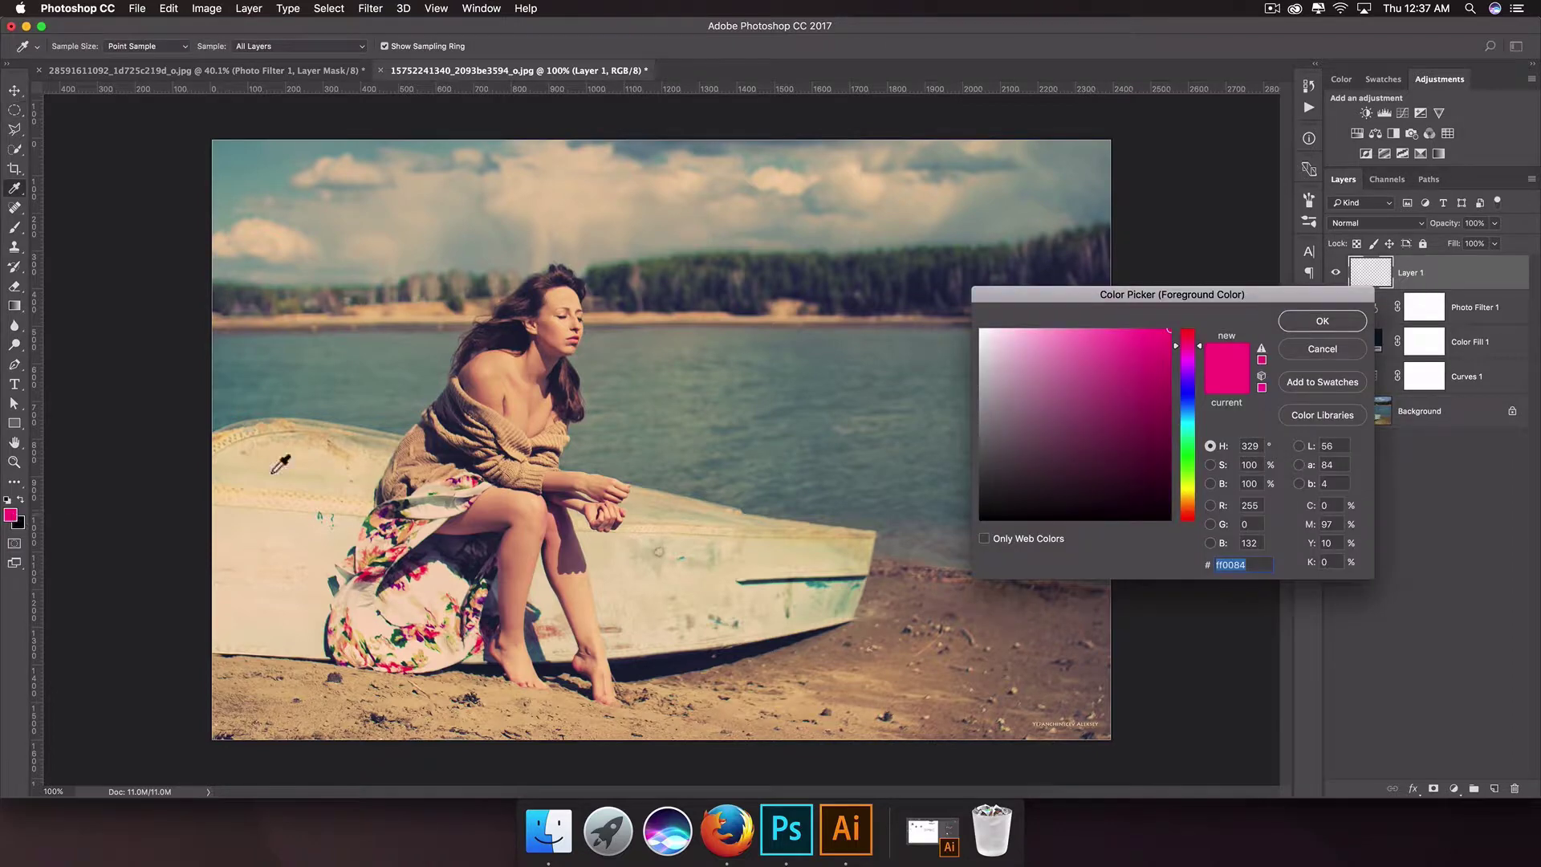
pyautogui.moveTo(1194, 347); pyautogui.dragTo(1200, 416)
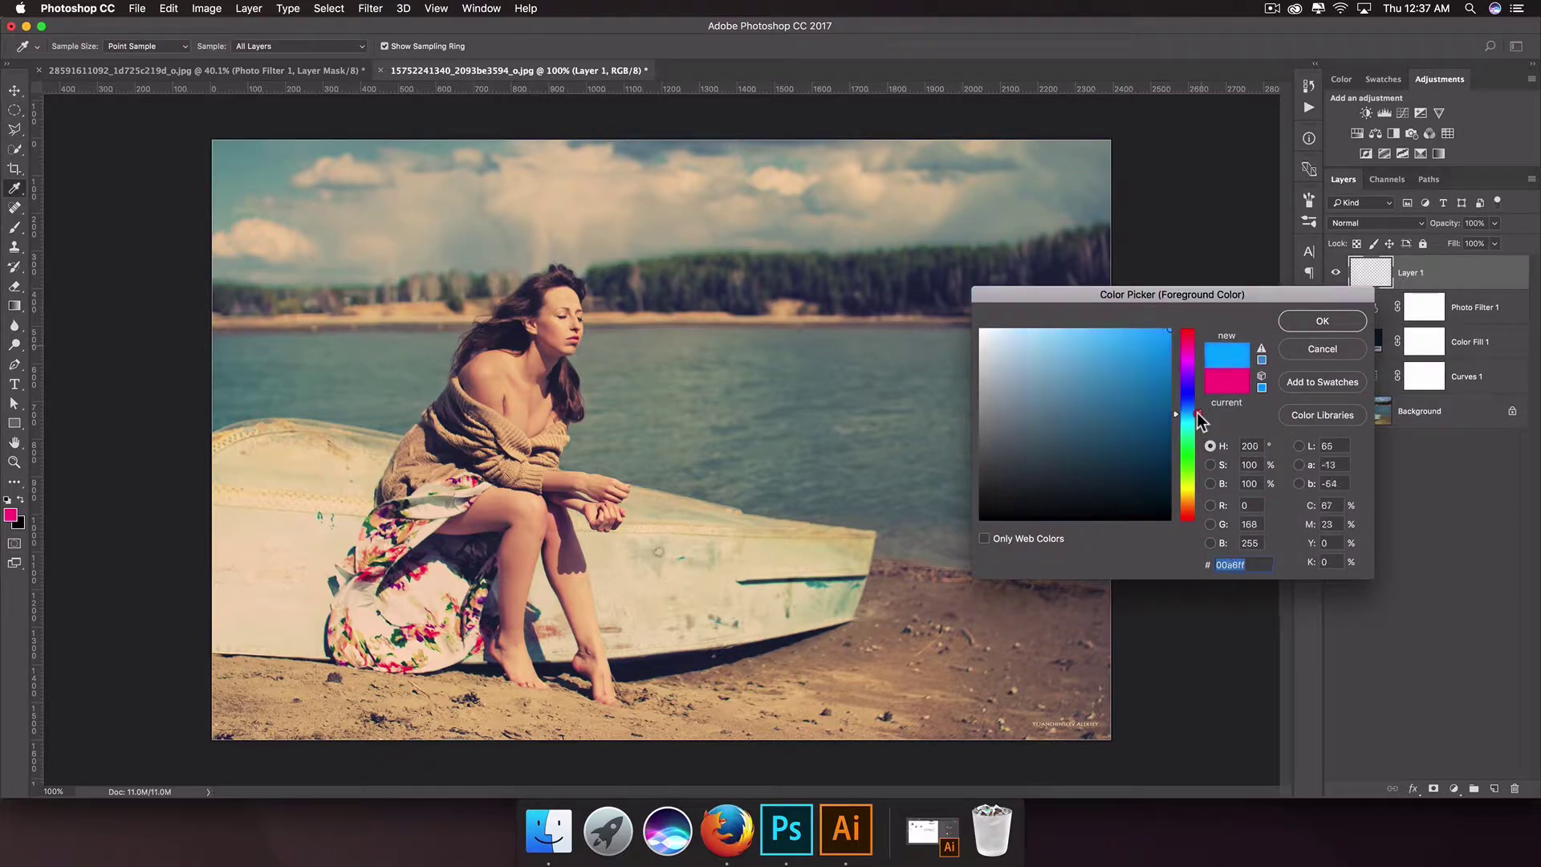
pyautogui.click(1323, 322)
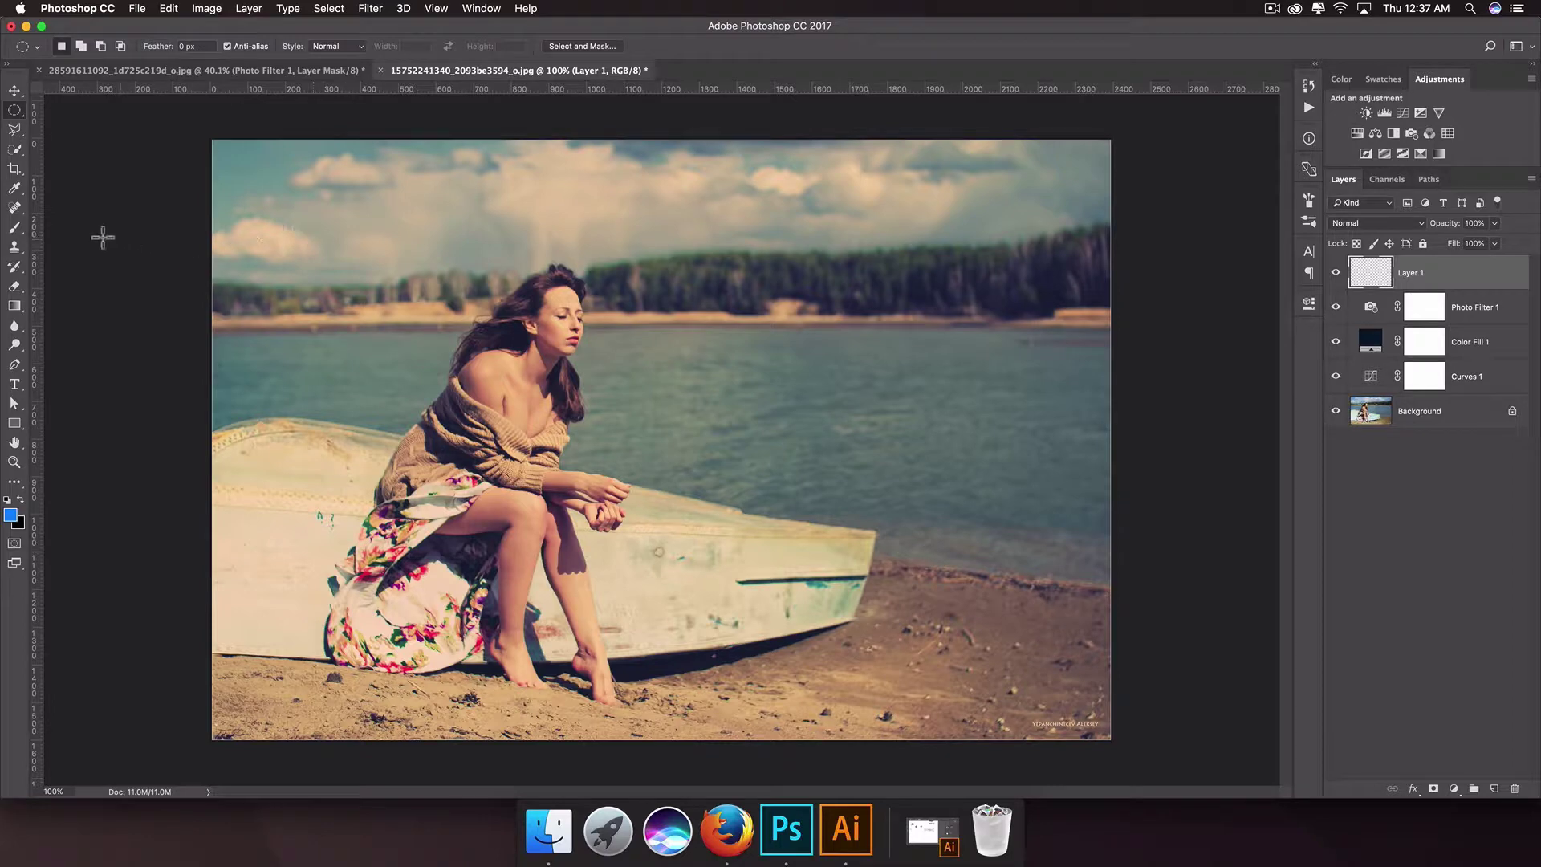
# Select the Brush tool with a soft 412 px, 0% hardness tip
pyautogui.click(15, 228)
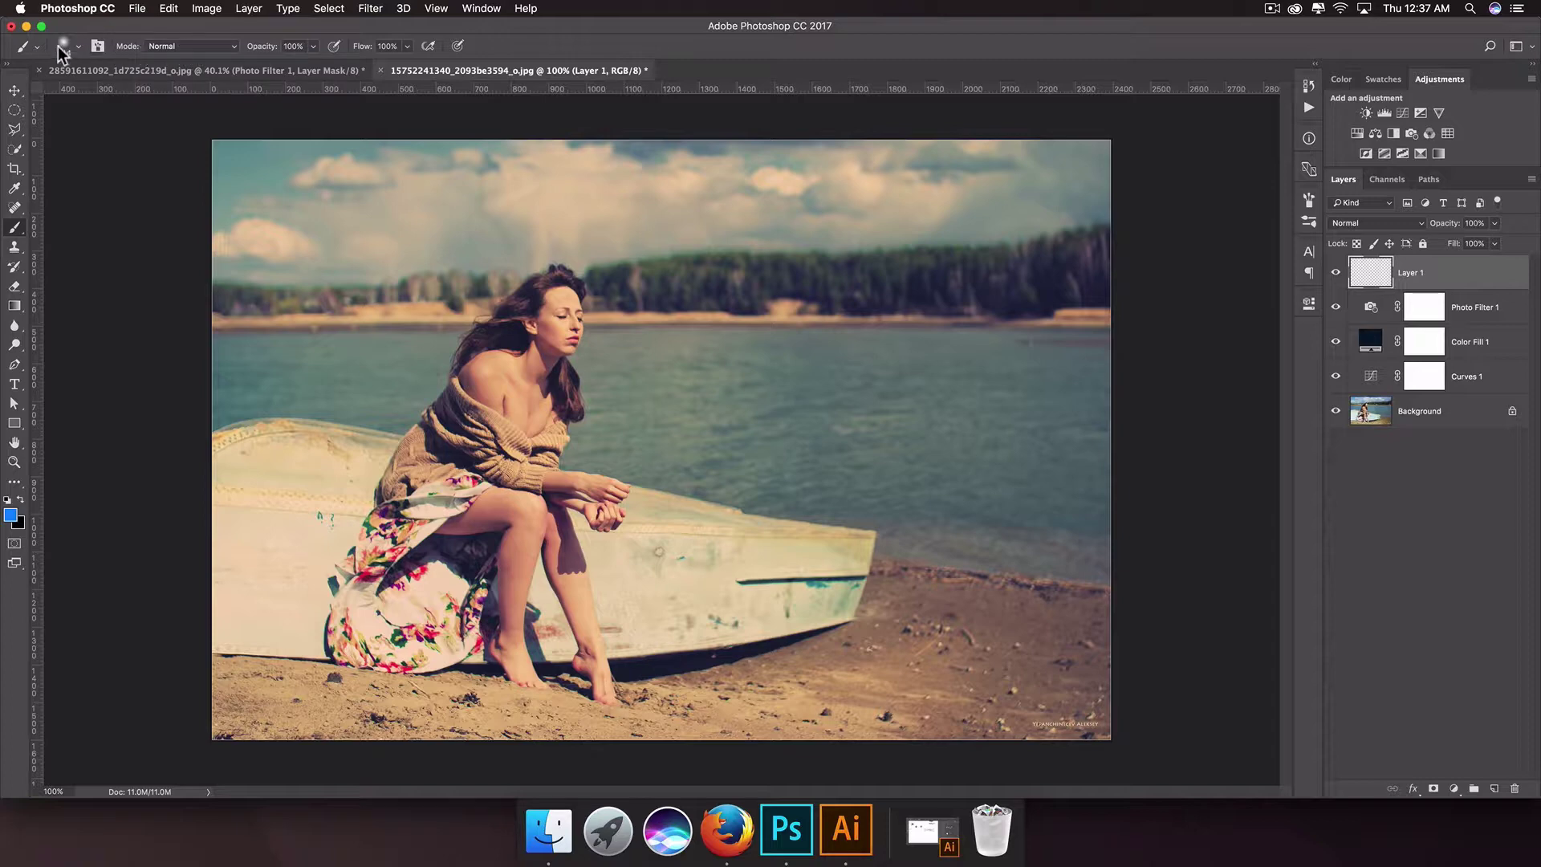
pyautogui.click(79, 47)
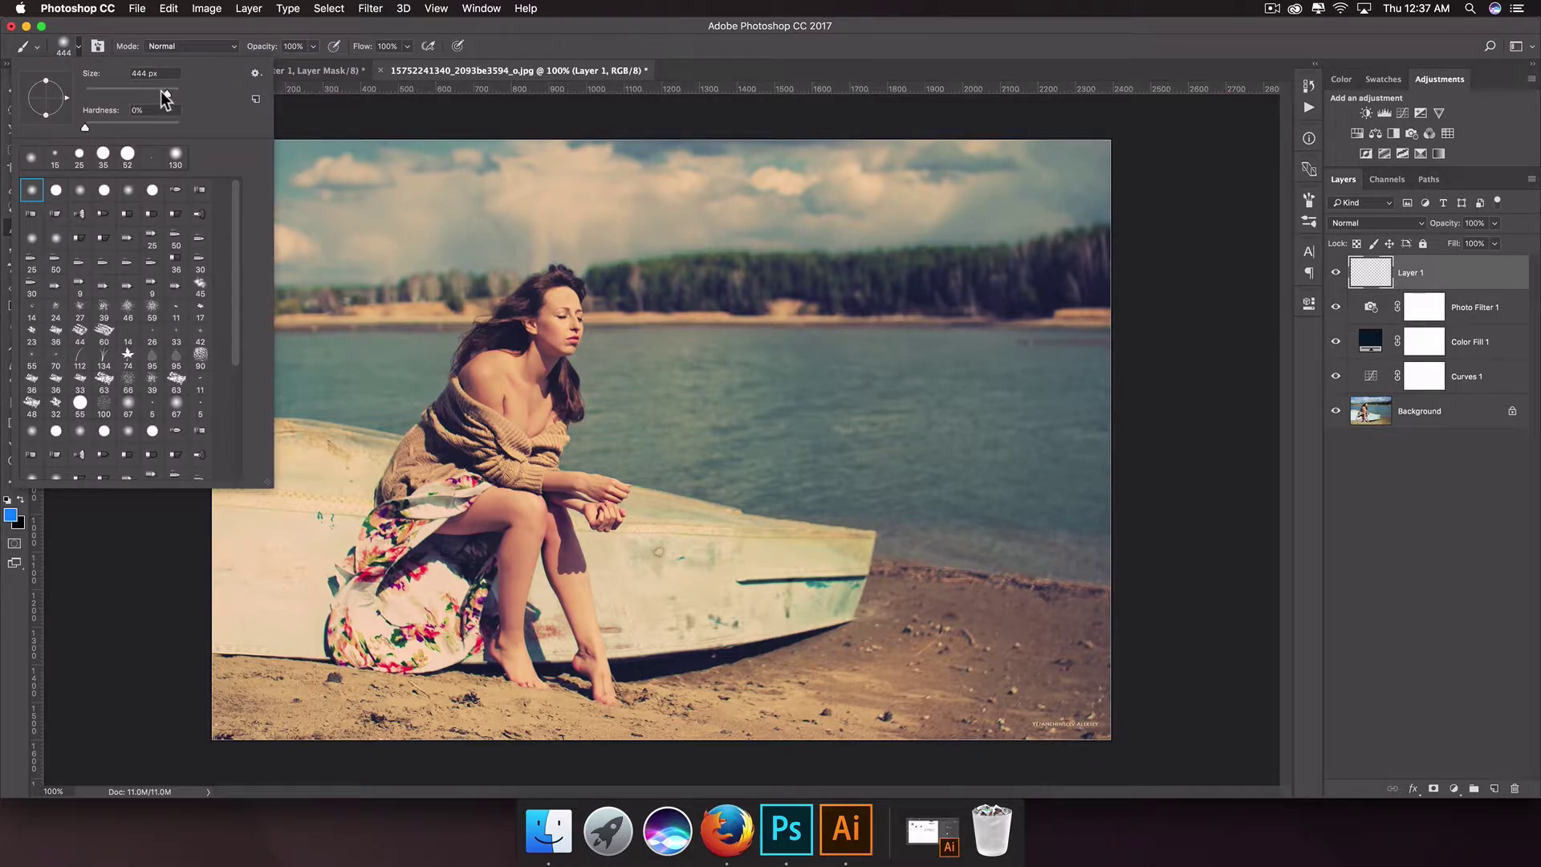
pyautogui.moveTo(167, 94); pyautogui.dragTo(165, 94)
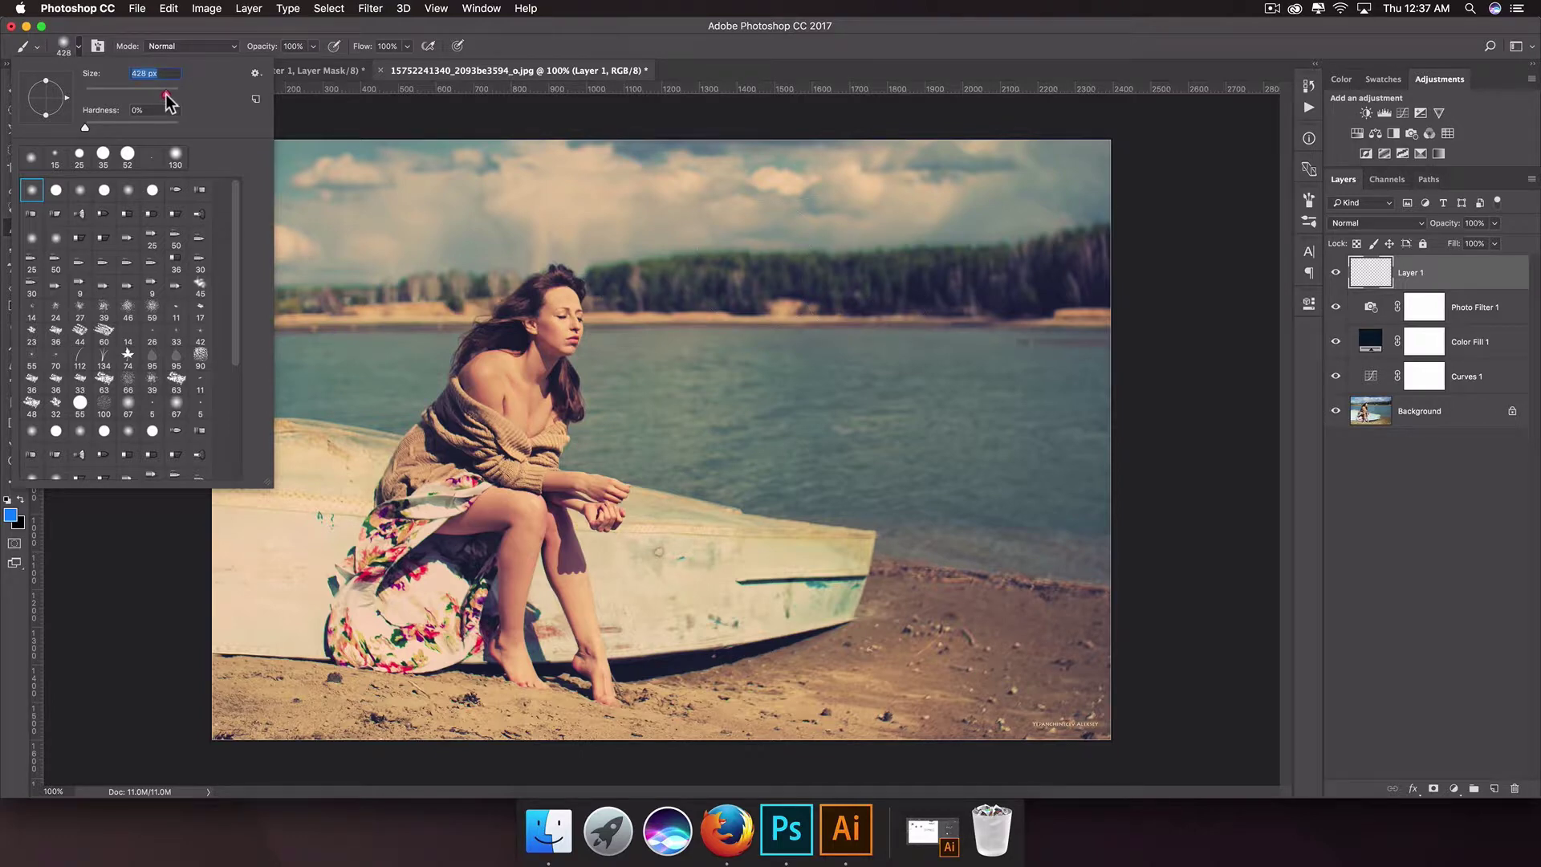
pyautogui.click(302, 32)
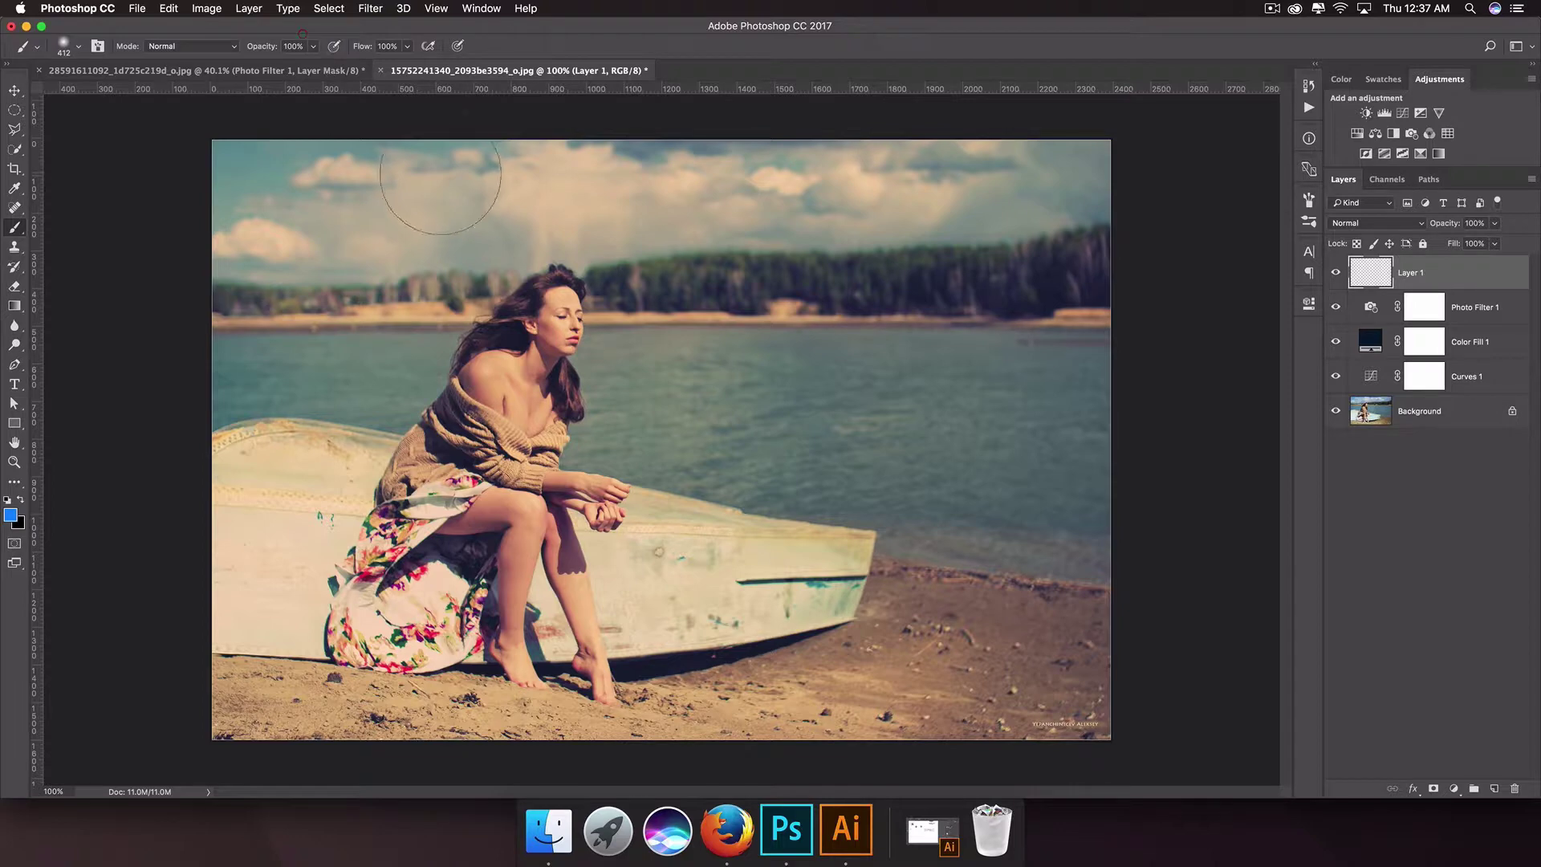
# Paint soft blue over the photo's right side, covering sky, treeline and water
pyautogui.moveTo(995, 173); pyautogui.dragTo(1092, 257)
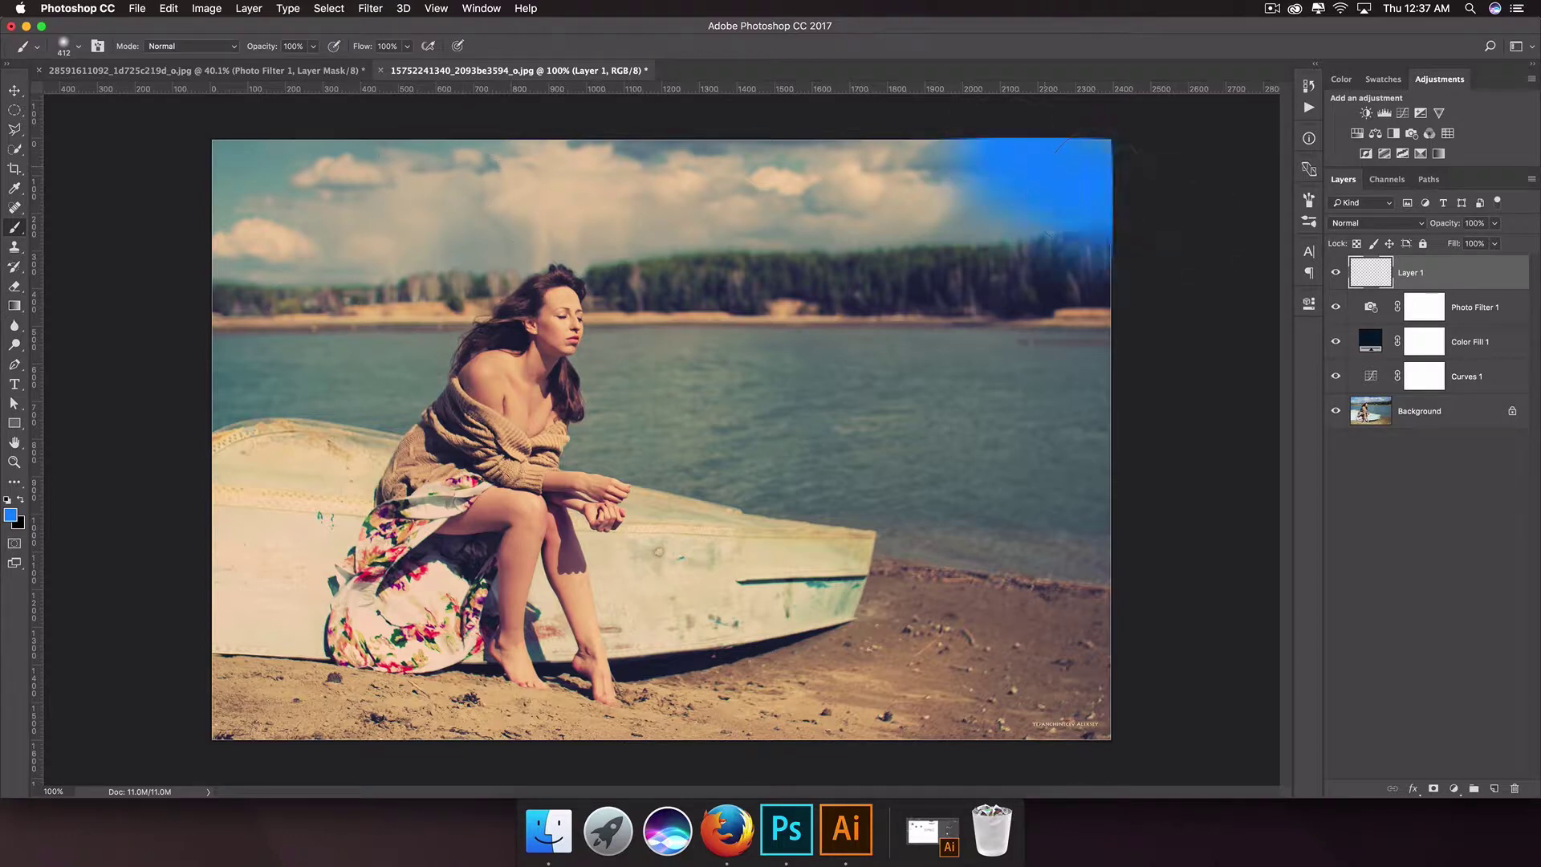
pyautogui.moveTo(950, 137); pyautogui.dragTo(1067, 321)
pyautogui.moveTo(803, 160); pyautogui.dragTo(1173, 417)
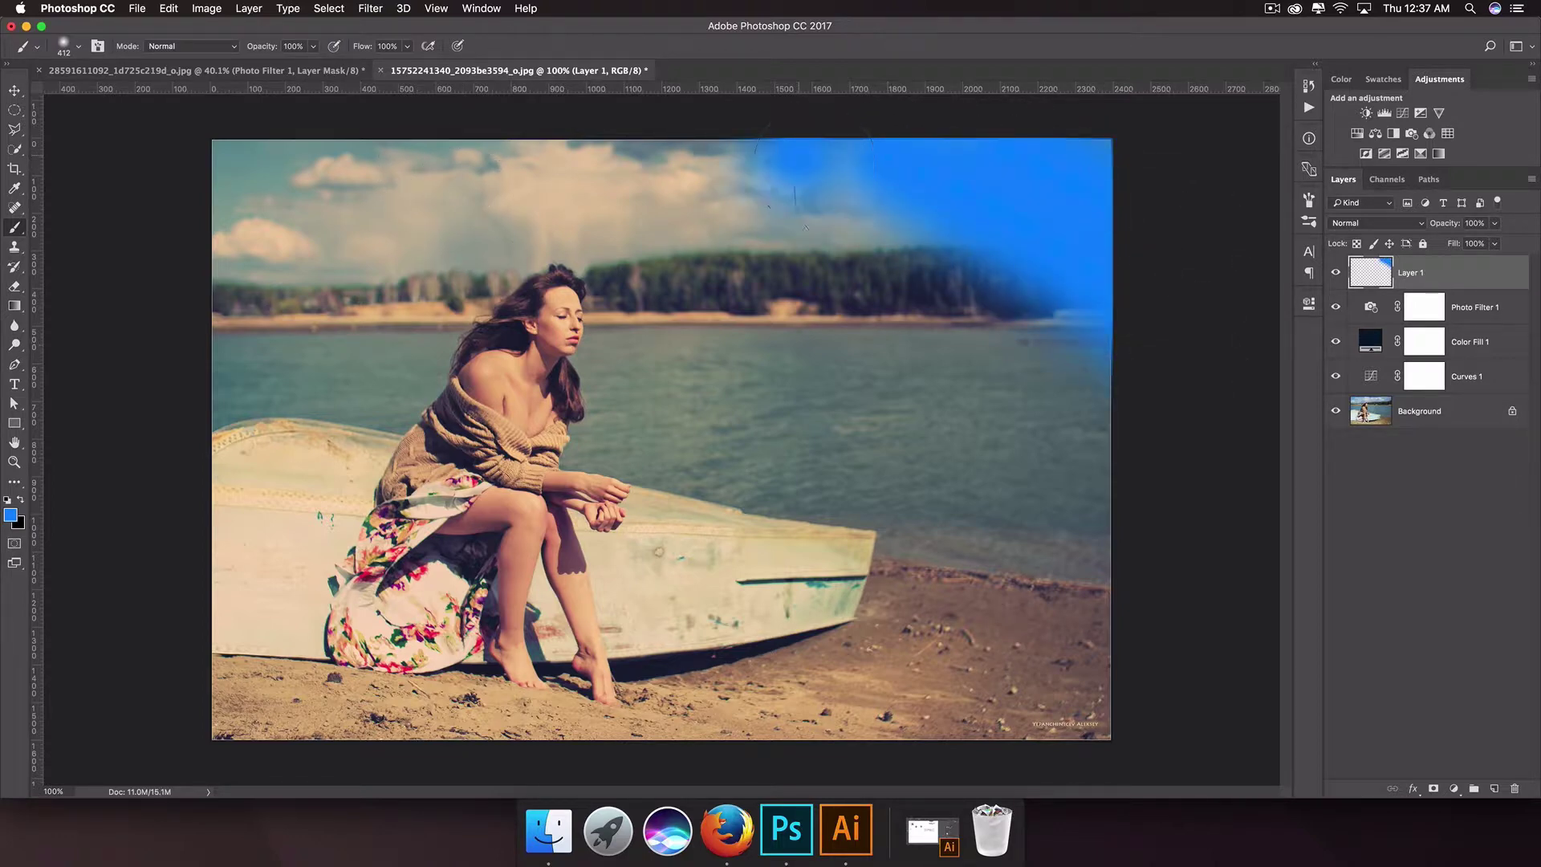
pyautogui.moveTo(618, 161); pyautogui.dragTo(883, 305)
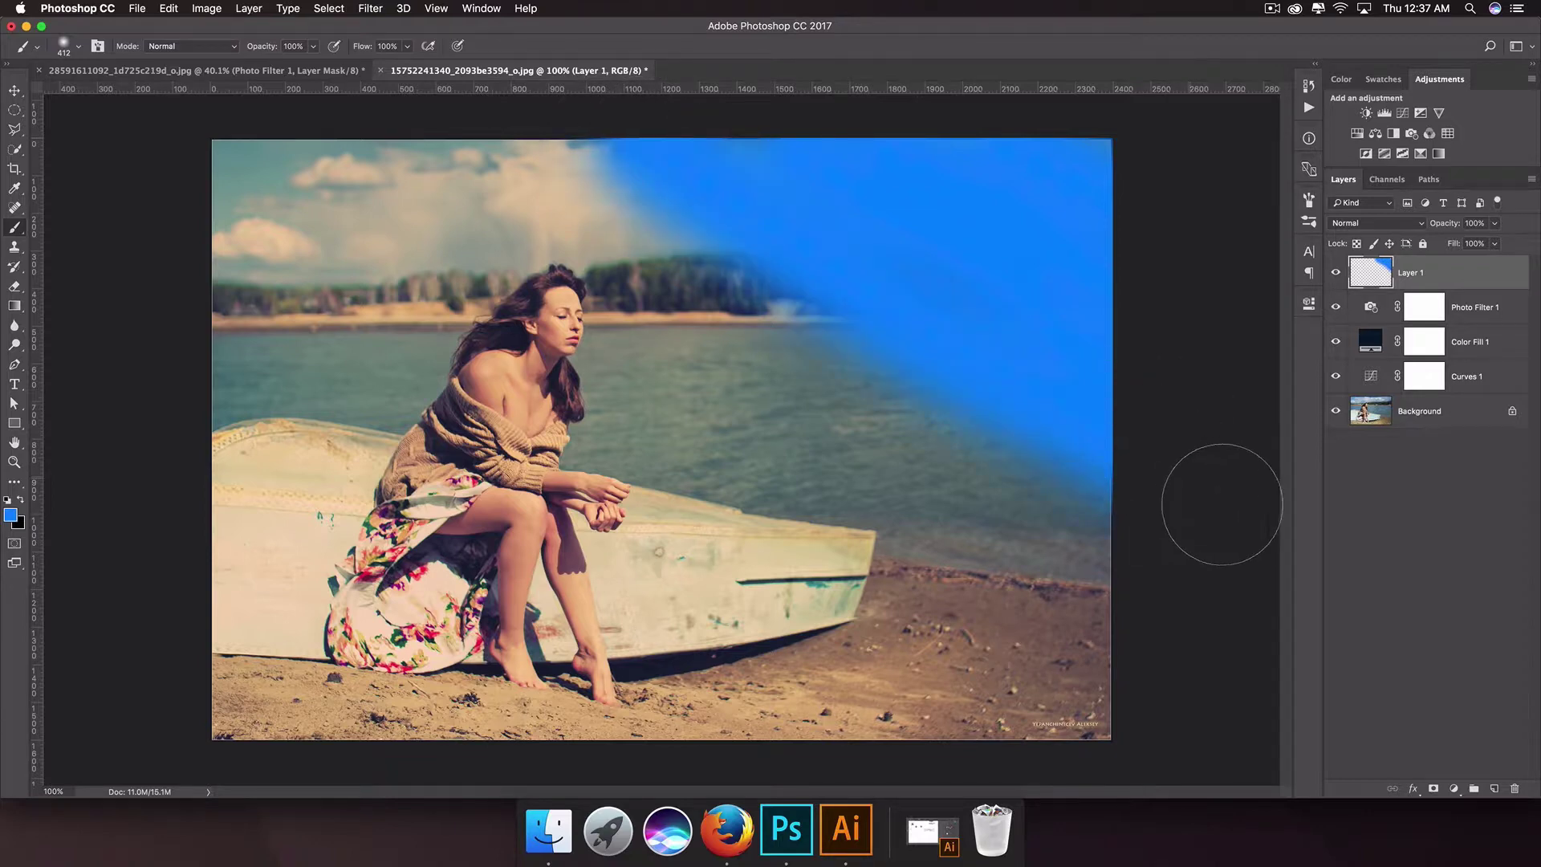
pyautogui.moveTo(690, 266)
pyautogui.mouseDown()
pyautogui.moveTo(610, 185)
pyautogui.moveTo(1060, 562)
pyautogui.mouseUp()
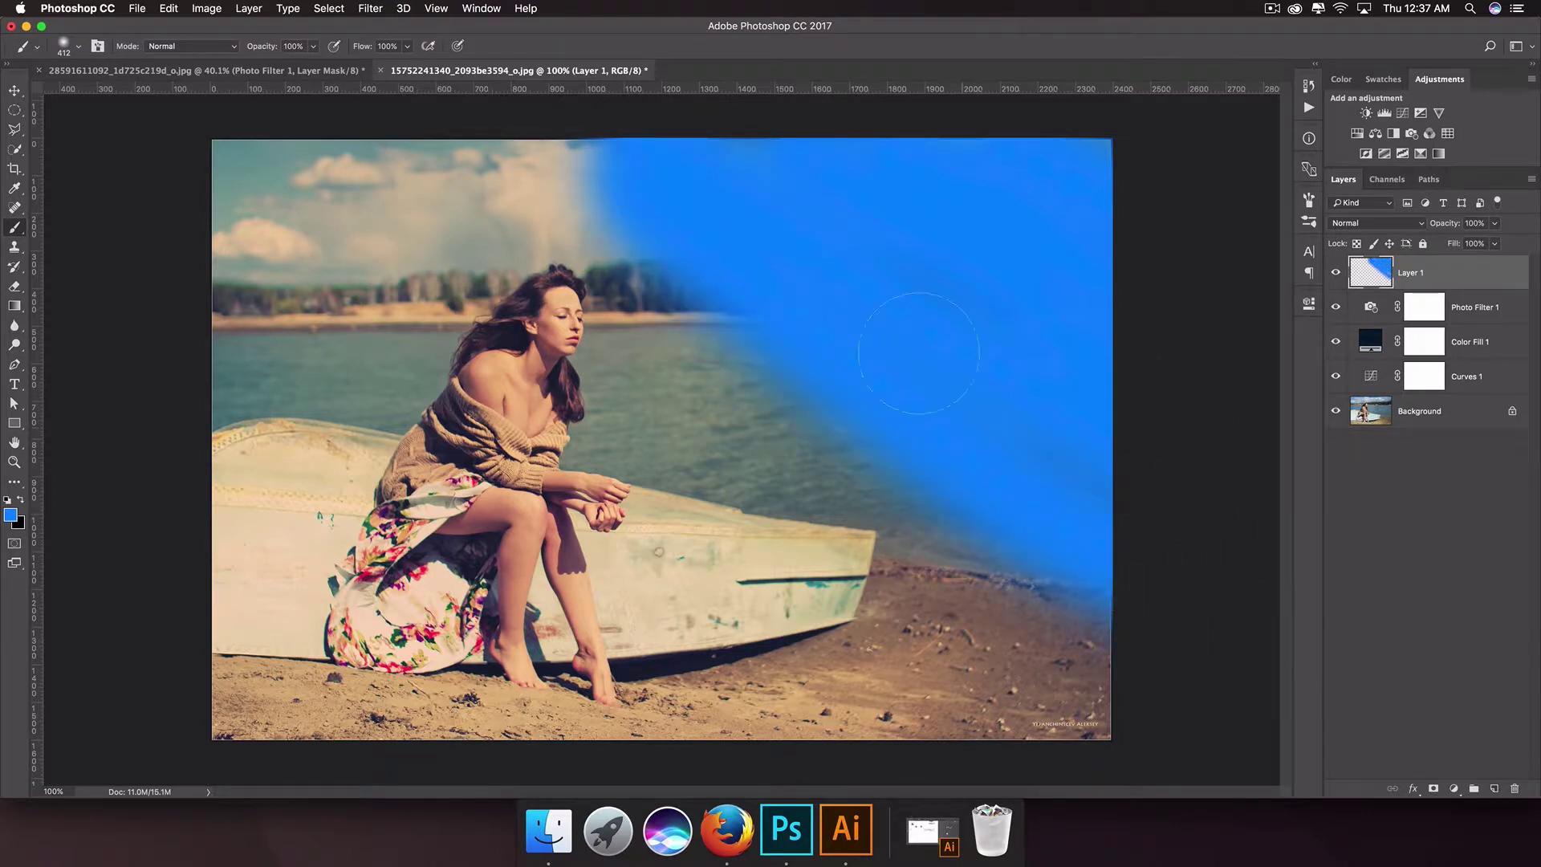
pyautogui.moveTo(683, 173); pyautogui.dragTo(703, 191)
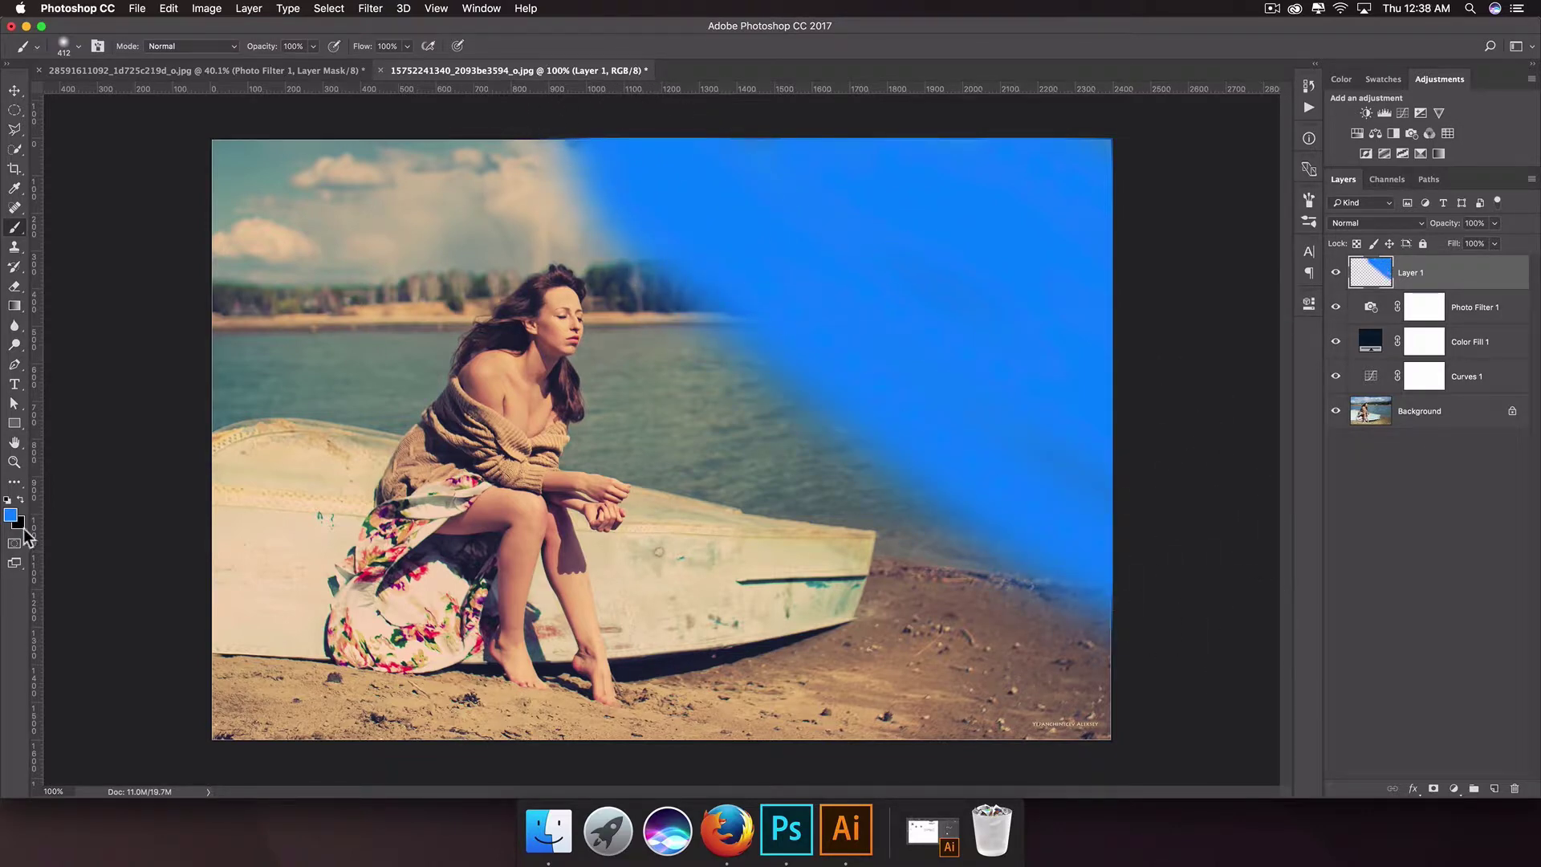
# Switch the foreground to hot pink #ff0078 and paint it over the lower-left boat and sand
pyautogui.click(11, 514)
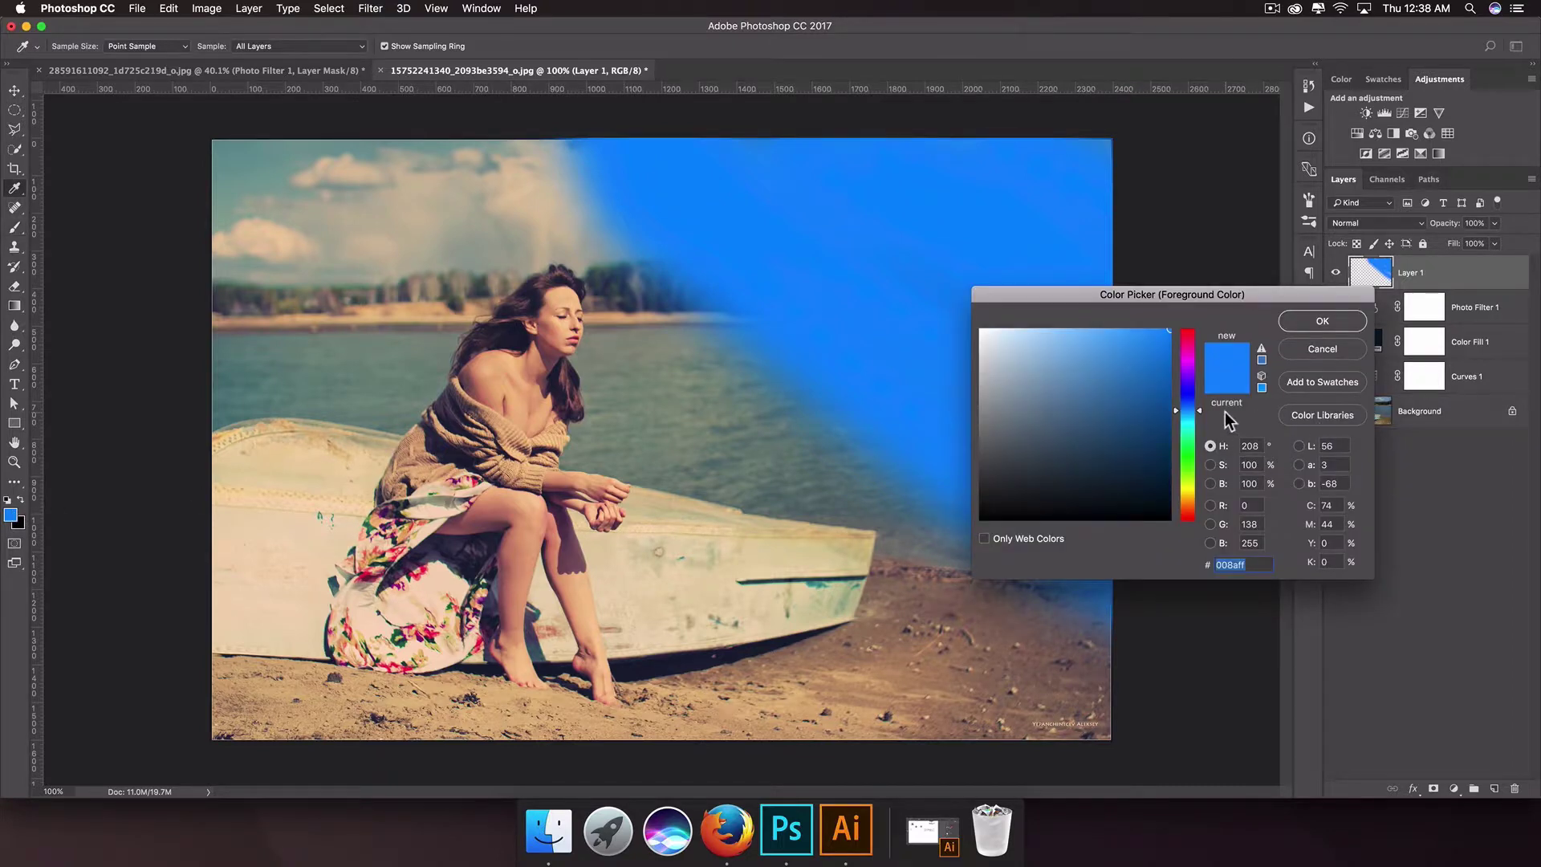
pyautogui.moveTo(1202, 411); pyautogui.dragTo(1204, 345)
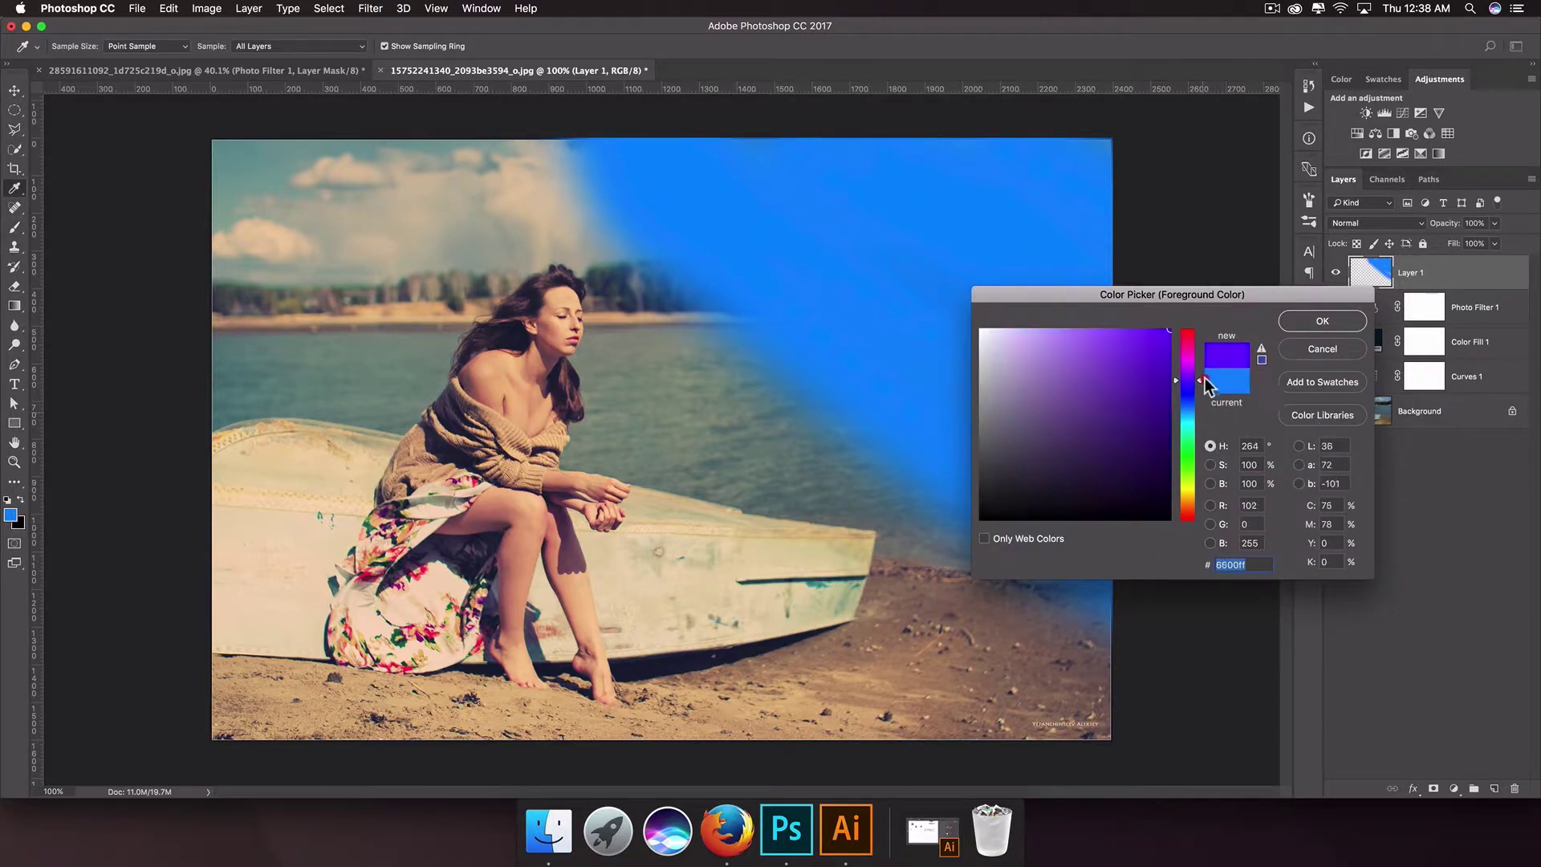
pyautogui.moveTo(1206, 342); pyautogui.dragTo(1204, 345)
pyautogui.click(1293, 327)
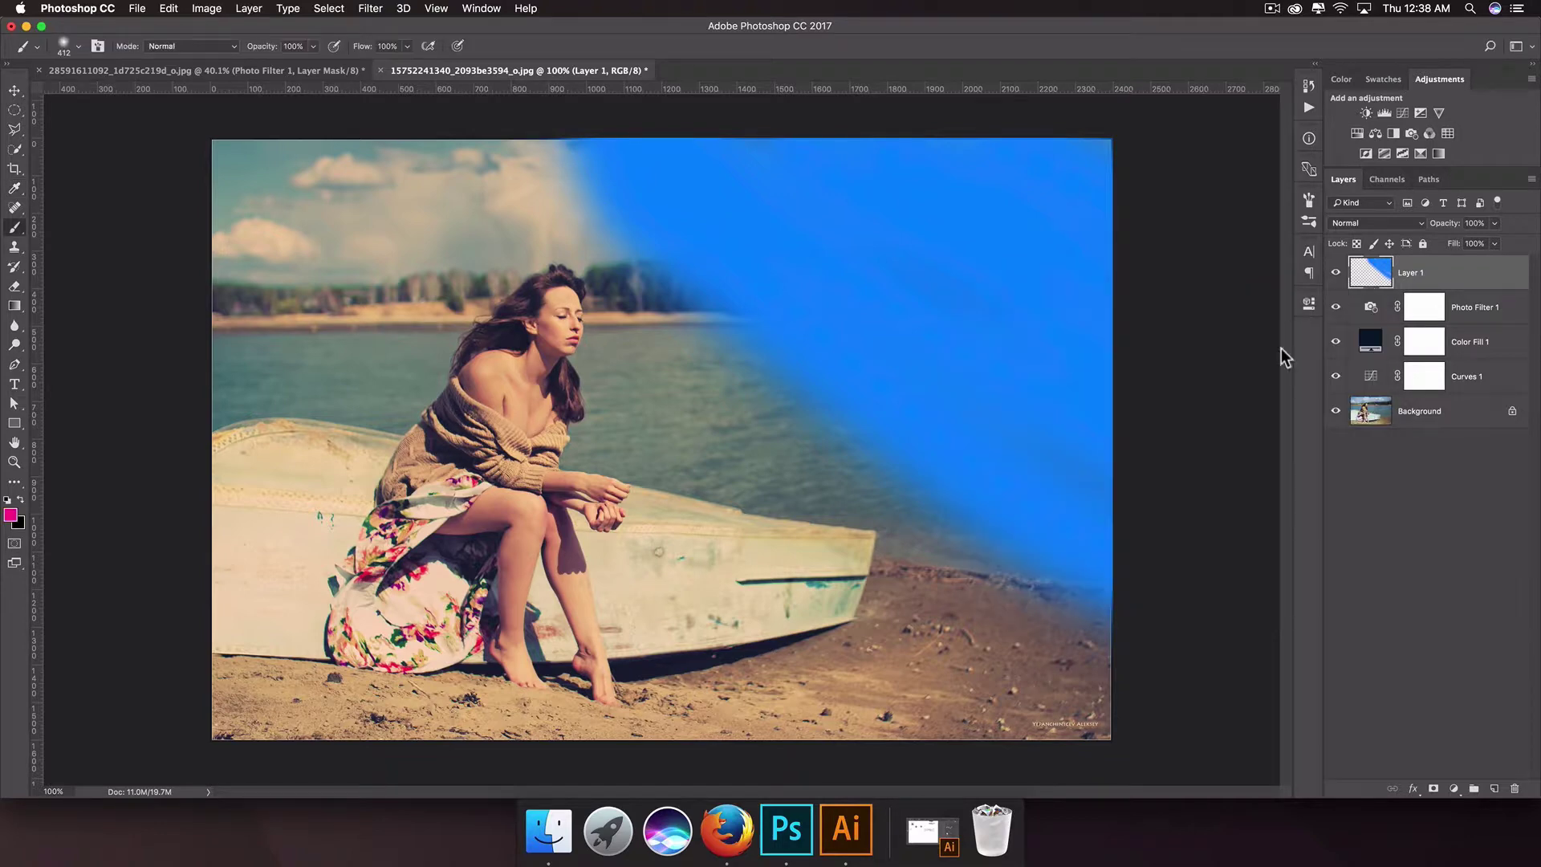
pyautogui.moveTo(174, 578); pyautogui.dragTo(297, 771)
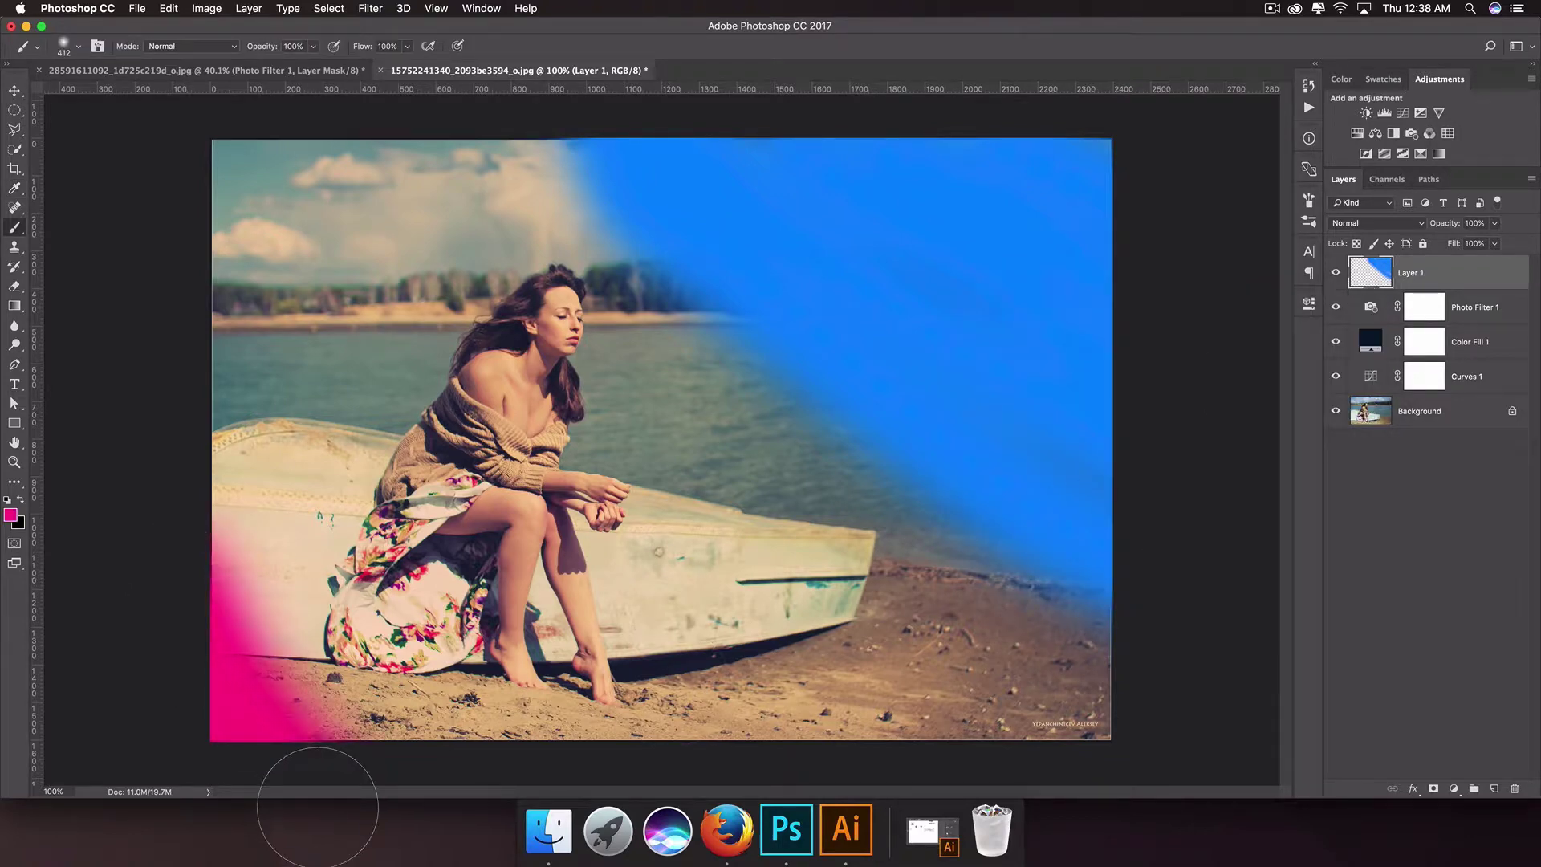
pyautogui.moveTo(189, 482)
pyautogui.mouseDown()
pyautogui.moveTo(385, 794)
pyautogui.moveTo(145, 408)
pyautogui.moveTo(602, 827)
pyautogui.moveTo(155, 294)
pyautogui.moveTo(172, 249)
pyautogui.moveTo(568, 740)
pyautogui.moveTo(676, 785)
pyautogui.moveTo(723, 748)
pyautogui.mouseUp()
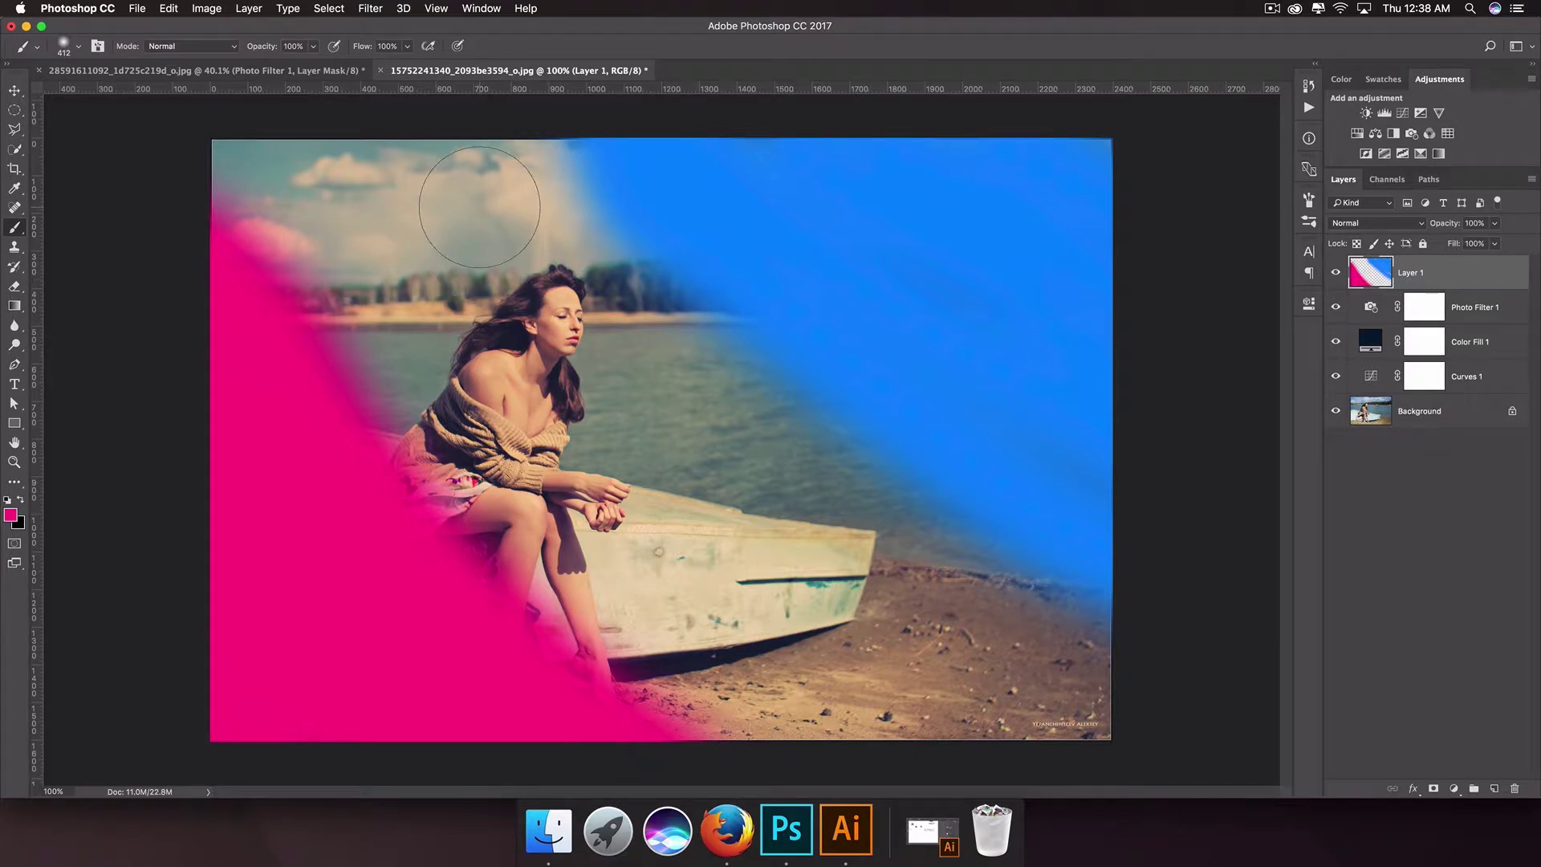
# Apply a Gaussian Blur of about 341.6 px radius to Layer 1
pyautogui.click(368, 9)
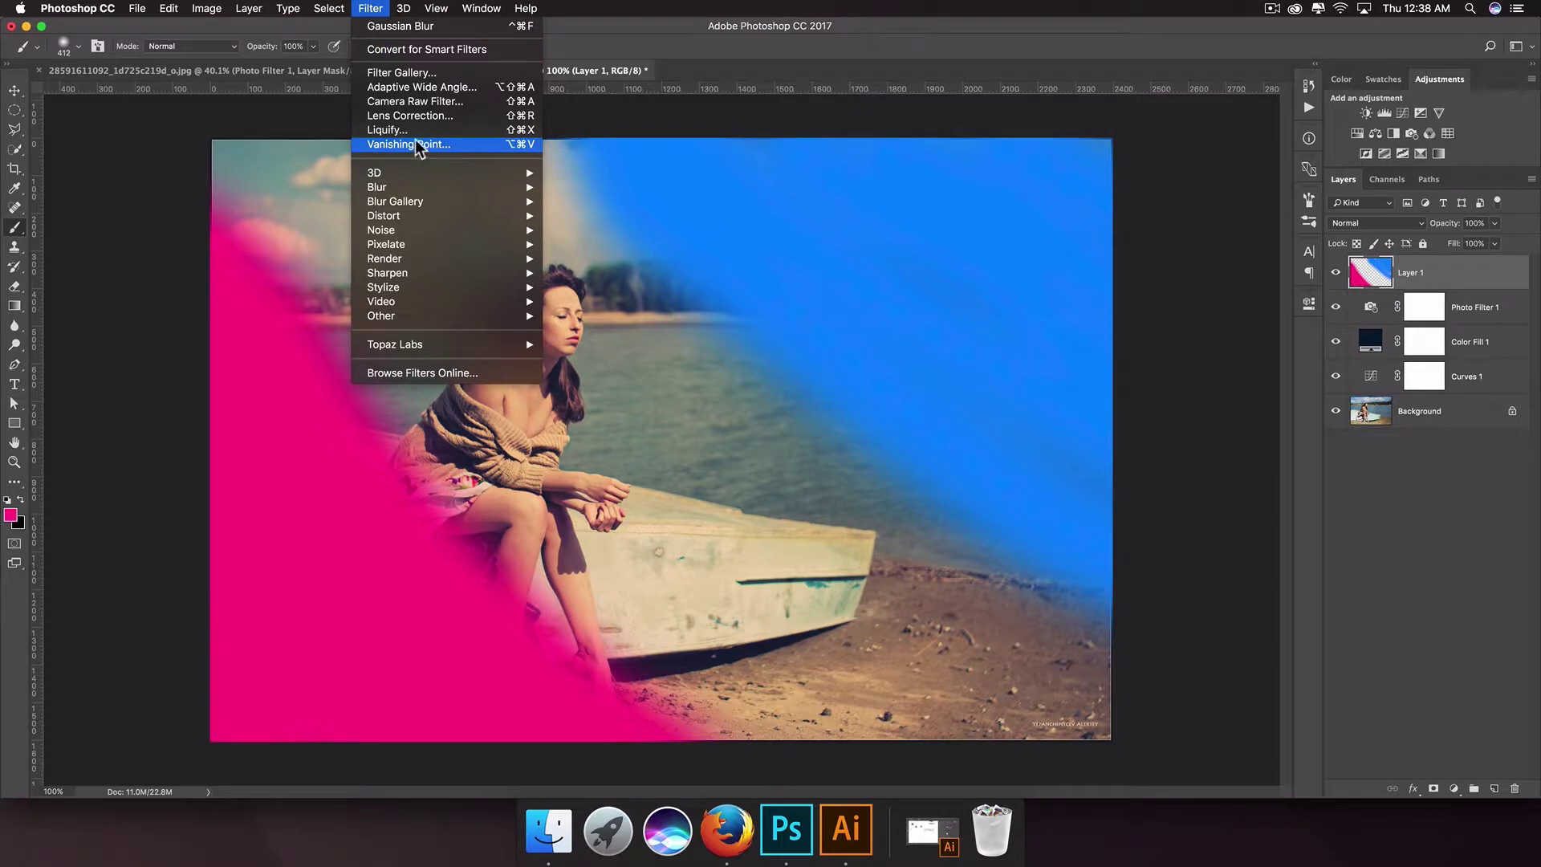
pyautogui.moveTo(446, 186)
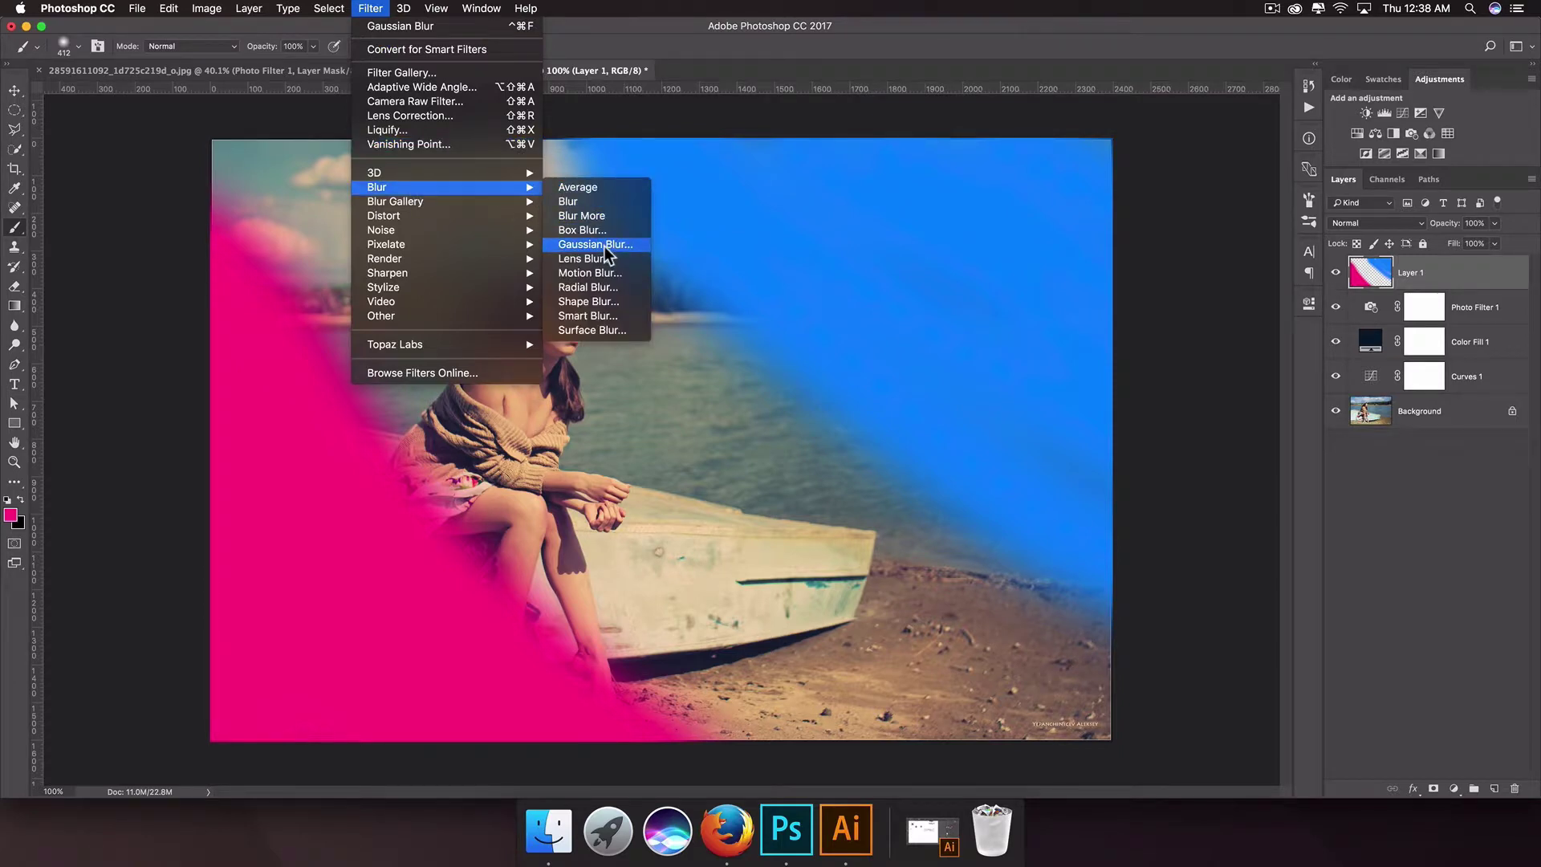
pyautogui.click(630, 247)
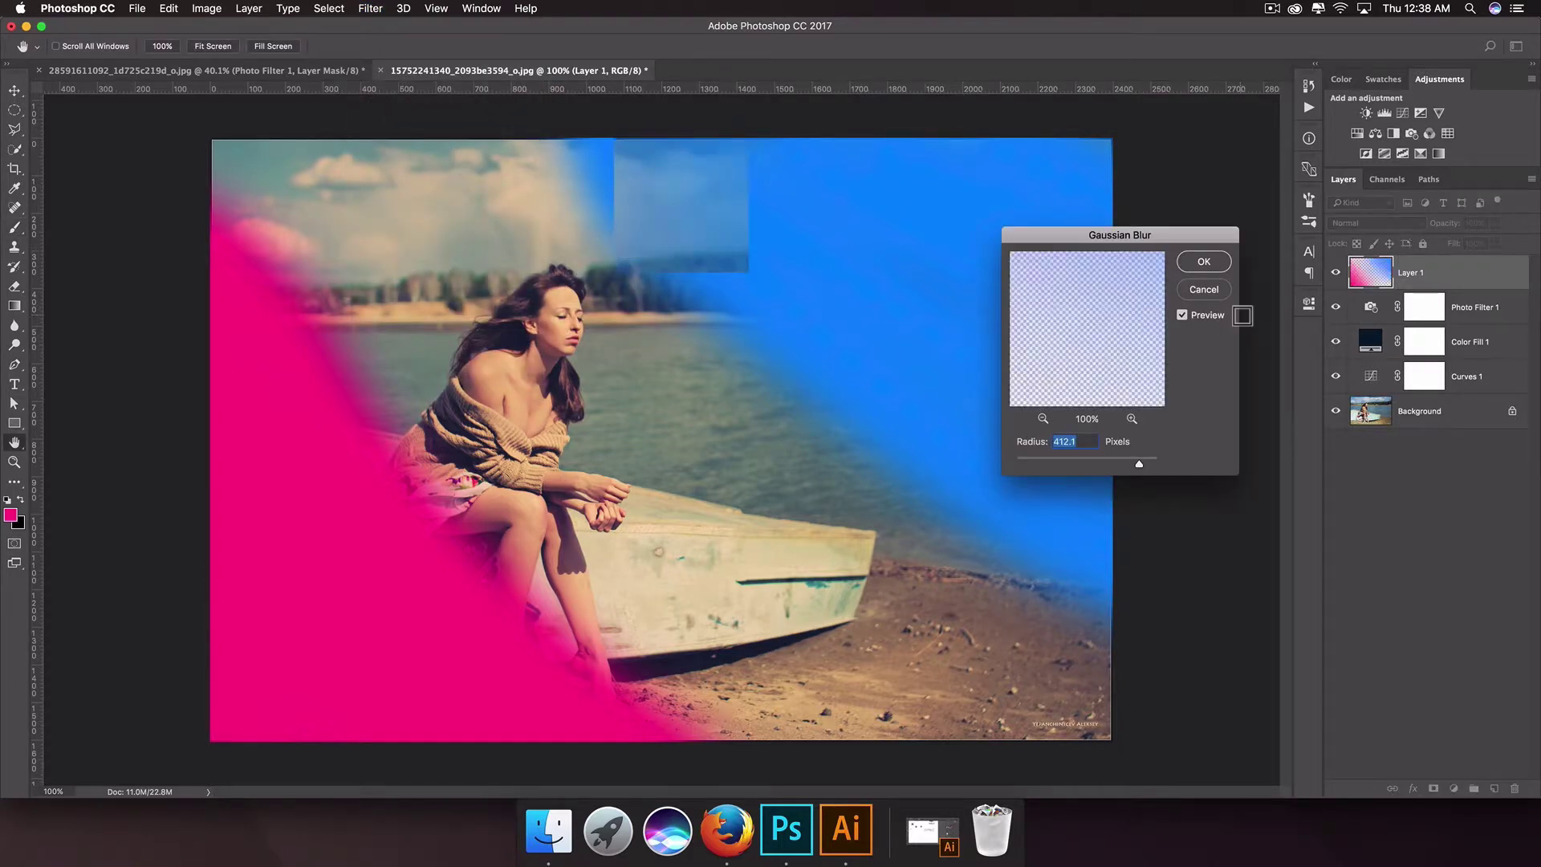
pyautogui.moveTo(1141, 465); pyautogui.dragTo(1134, 466)
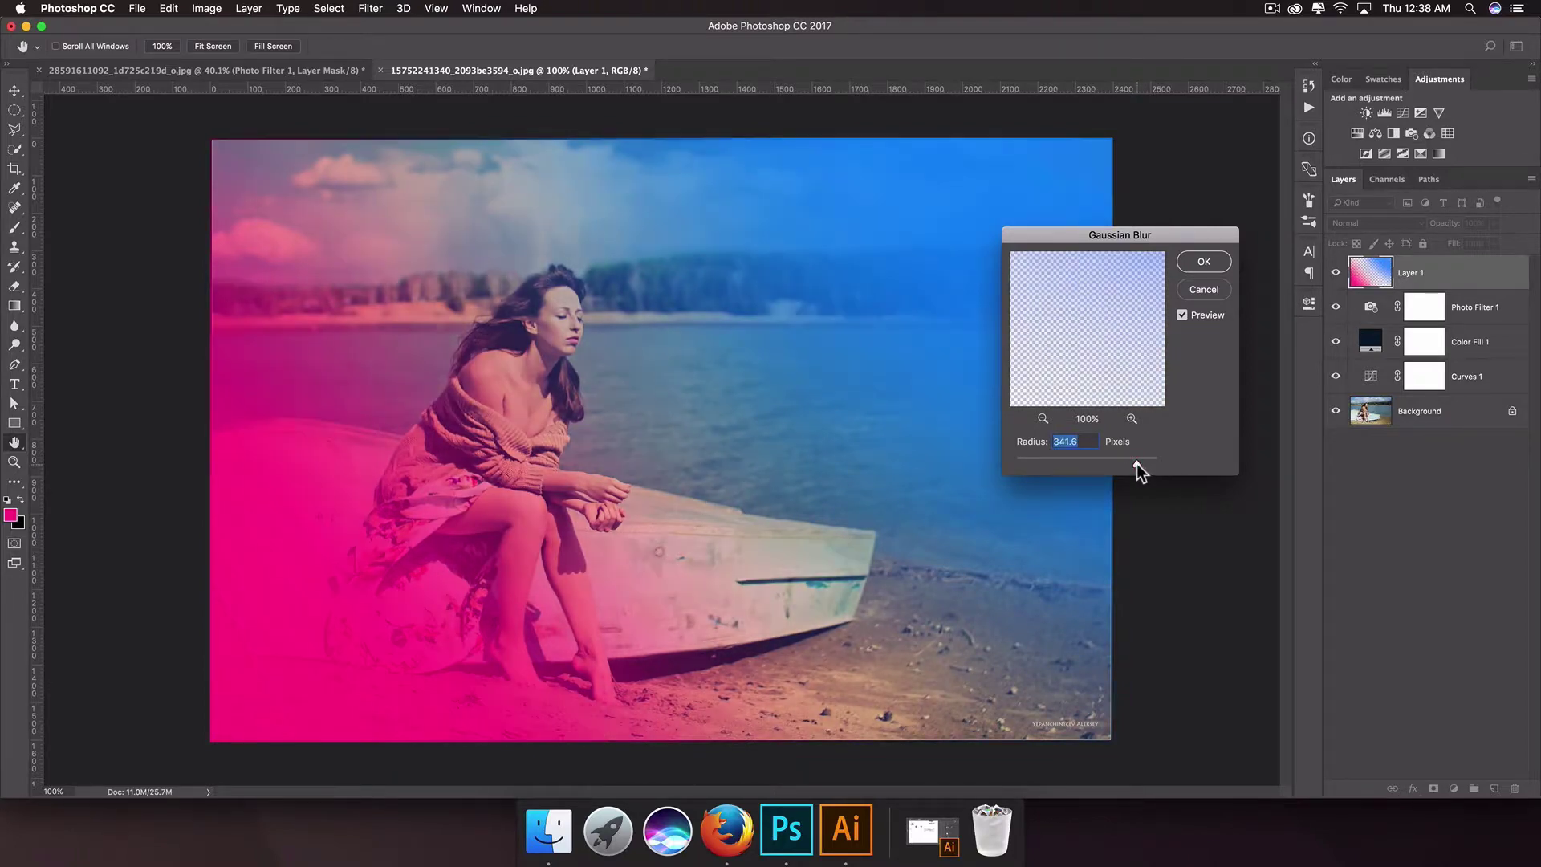
pyautogui.click(1206, 260)
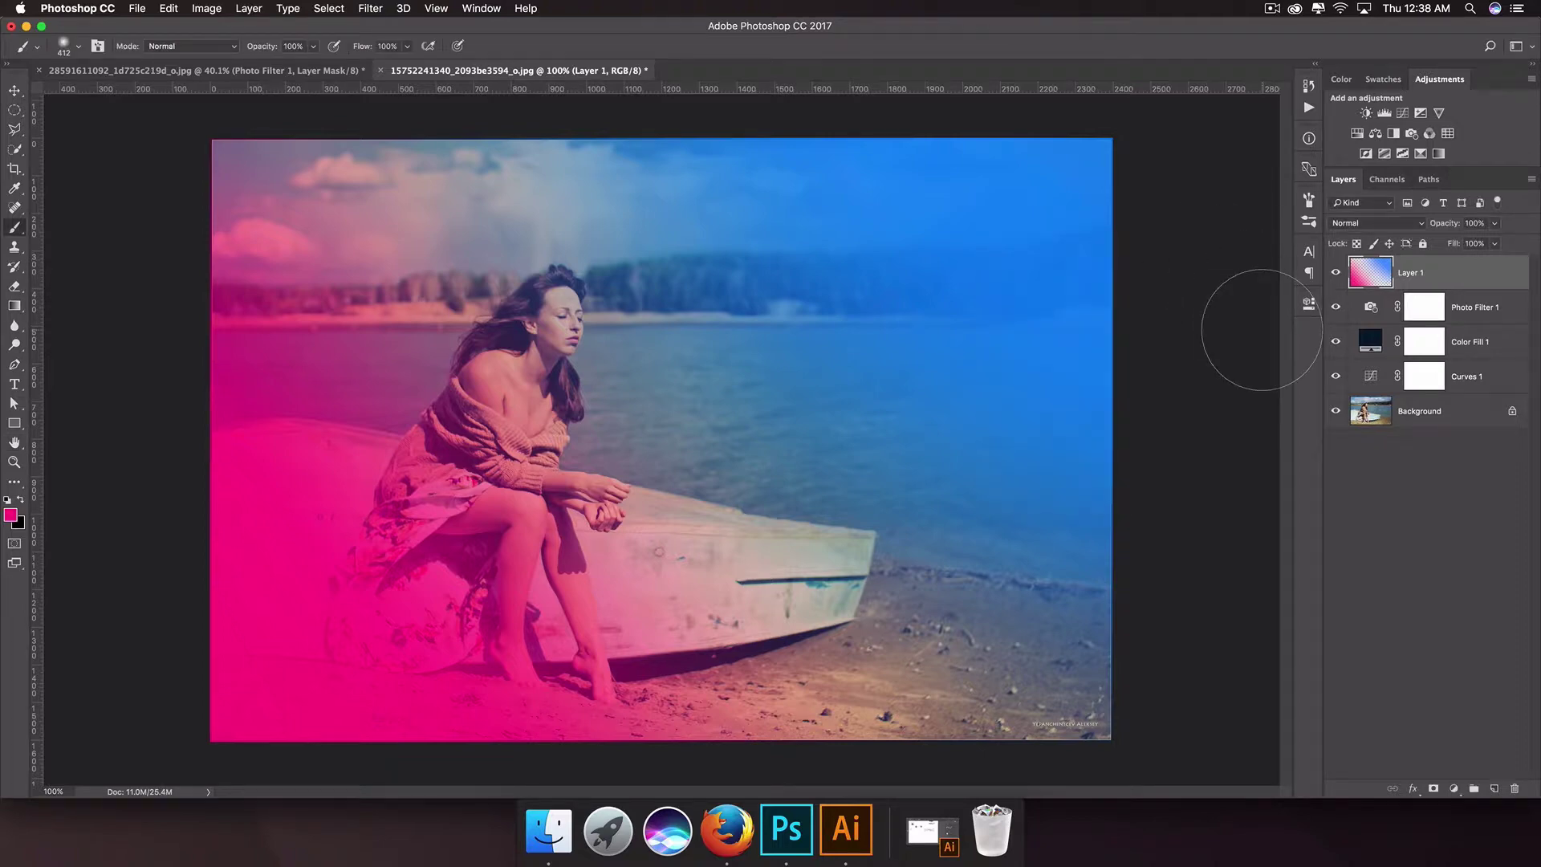
# Set Layer 1's gradient to Screen blend mode and lower its opacity to about 47%
pyautogui.click(1369, 229)
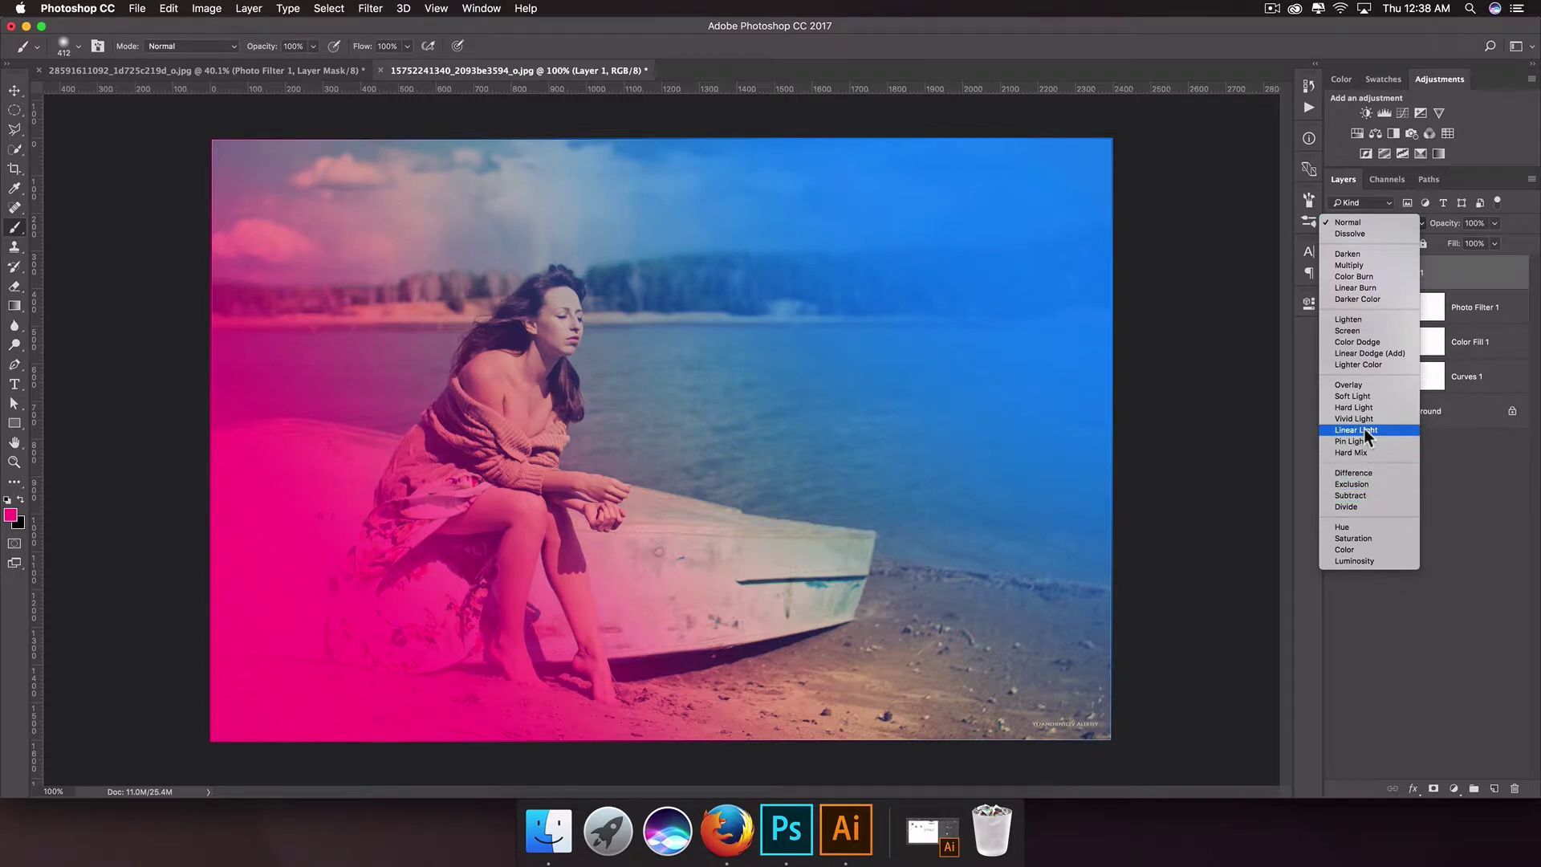
pyautogui.click(1379, 332)
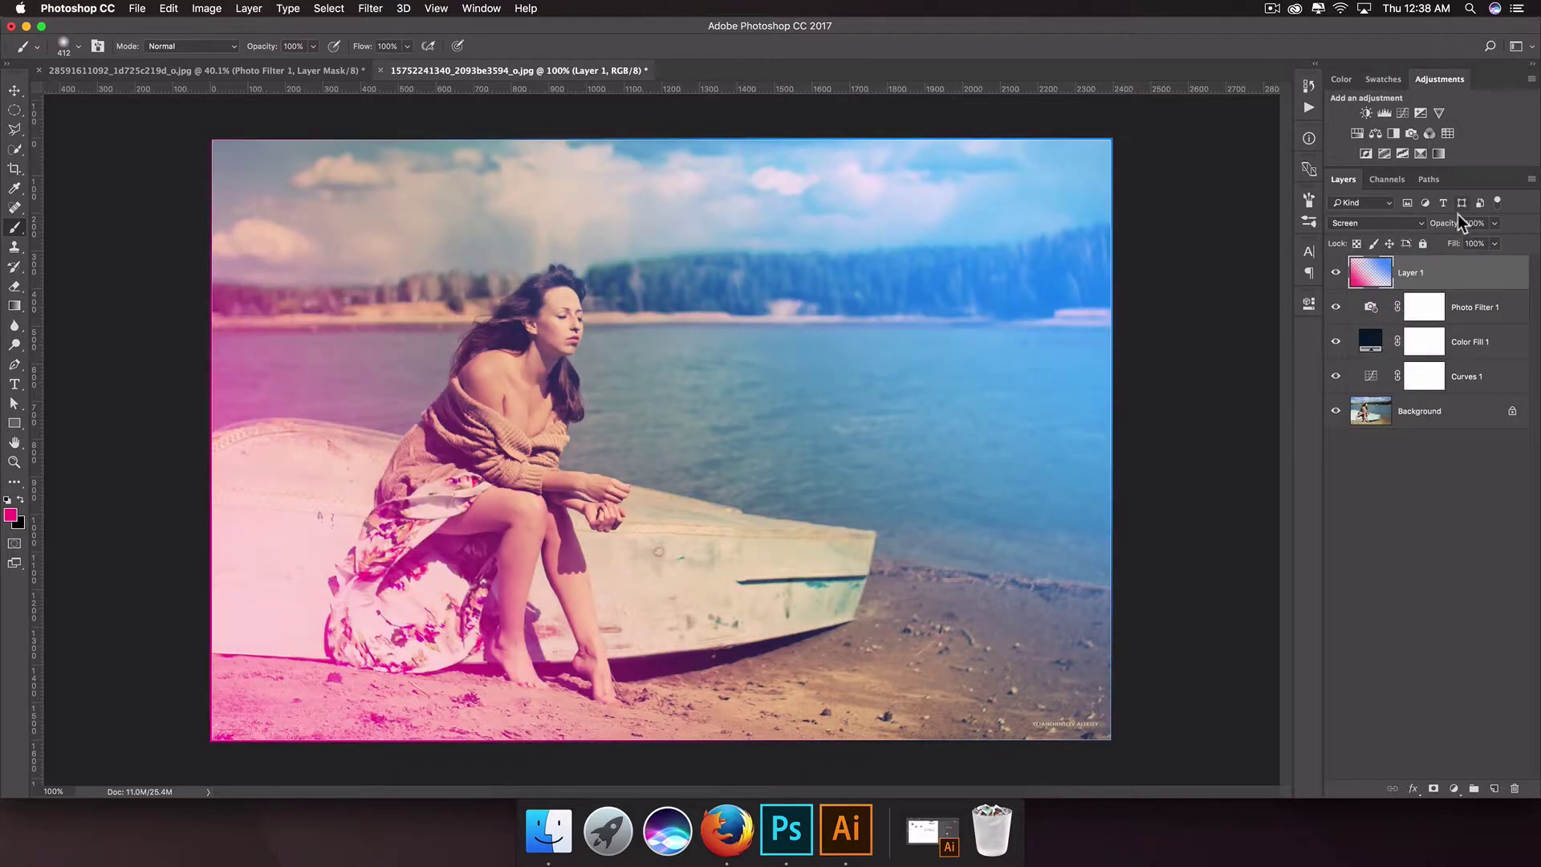
pyautogui.moveTo(1456, 229); pyautogui.dragTo(1425, 228)
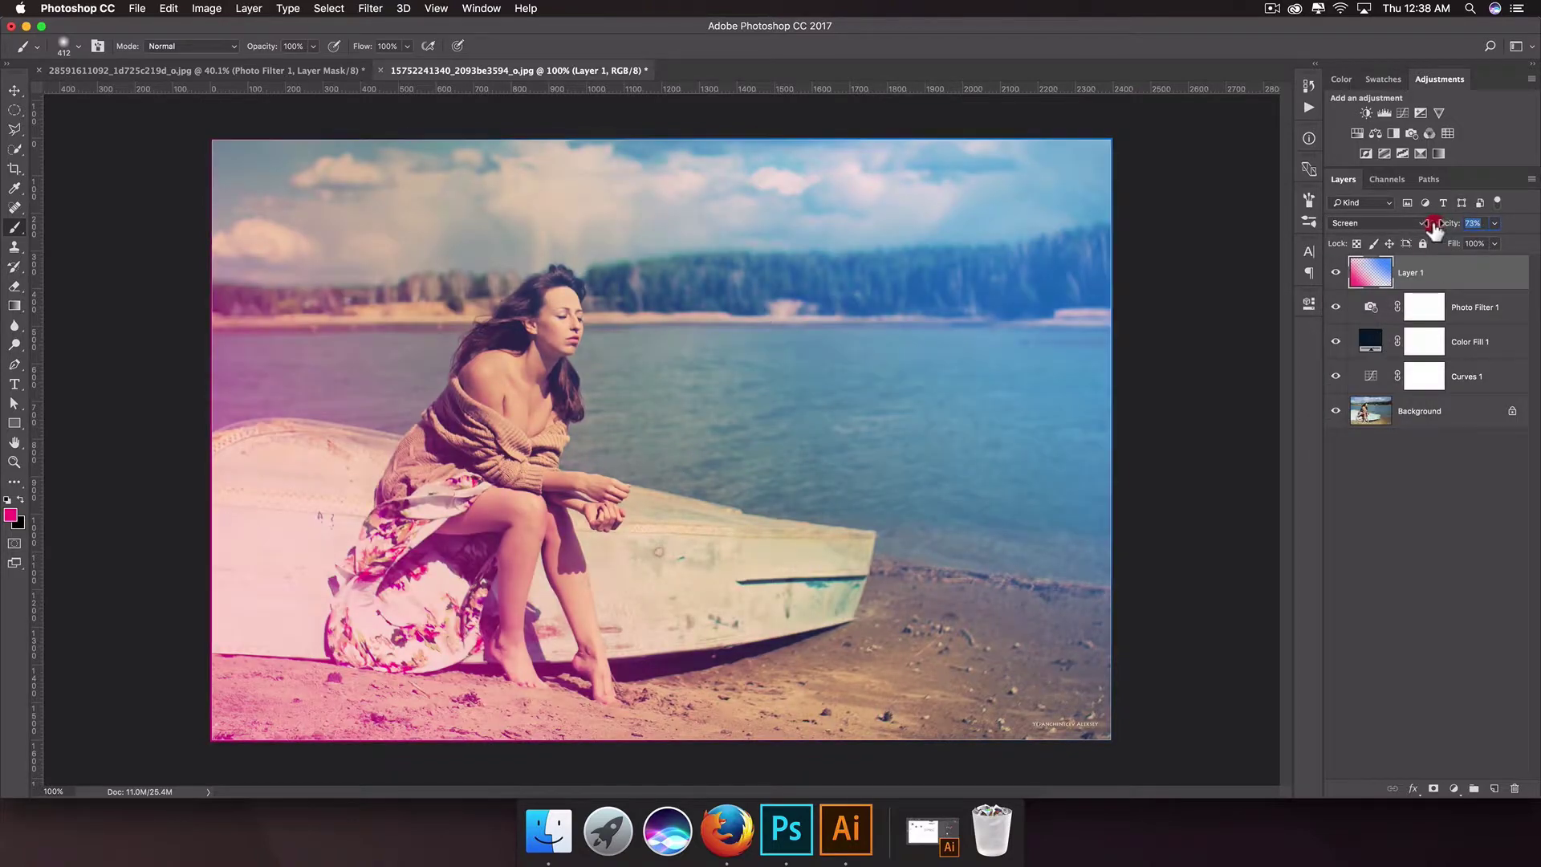
pyautogui.moveTo(1425, 229); pyautogui.dragTo(1406, 233)
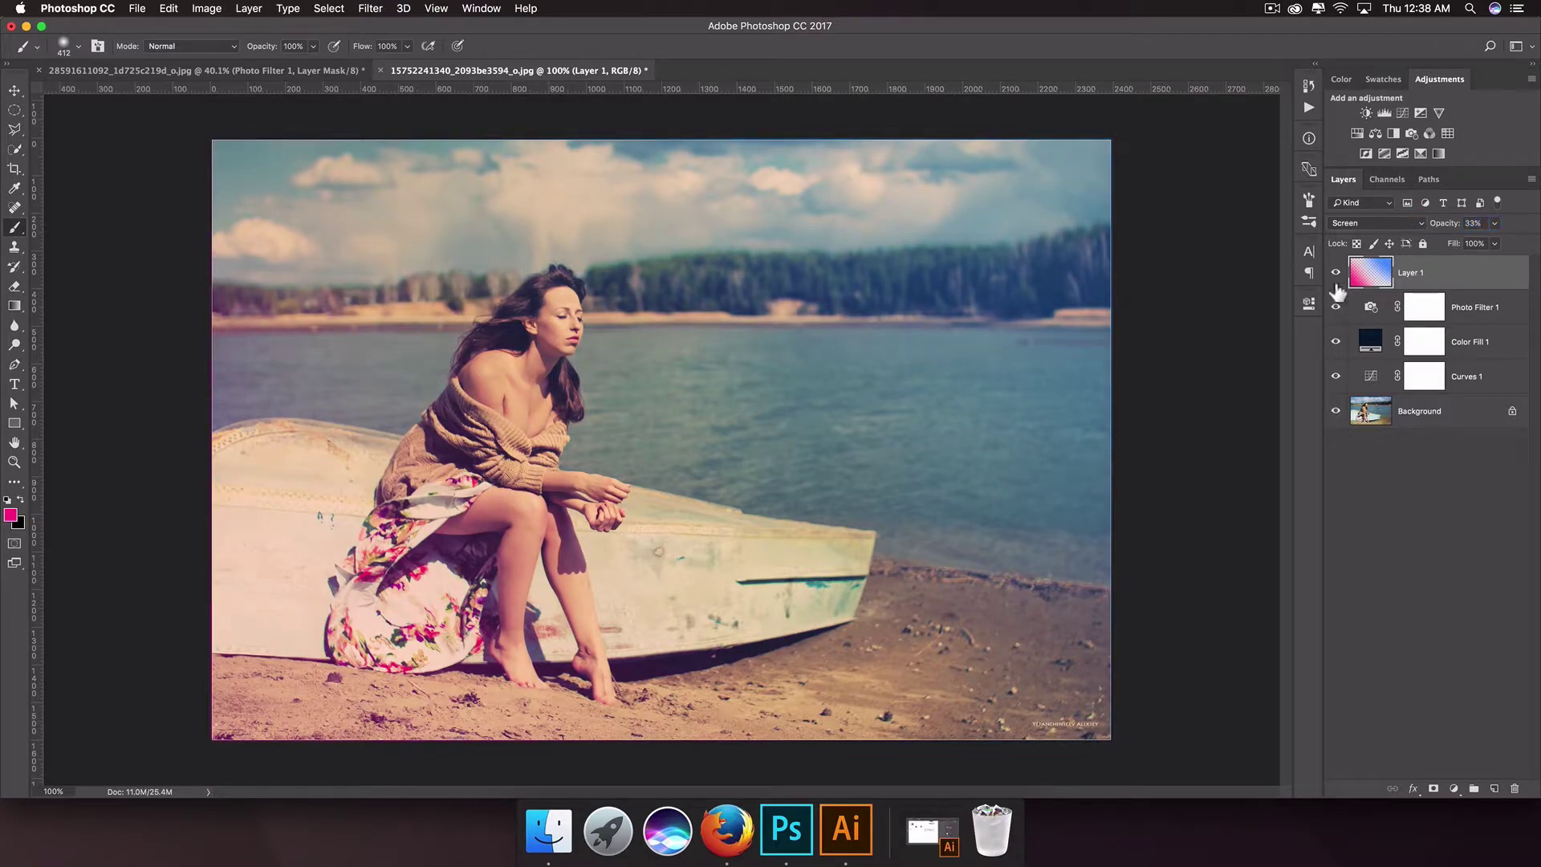
# Compare the photo with the gradient hidden and shown, and settle Layer 1 at about 21% opacity
pyautogui.moveTo(1442, 224); pyautogui.dragTo(1434, 224)
pyautogui.click(1335, 272)
pyautogui.click(1336, 273)
pyautogui.click(1336, 274)
pyautogui.moveTo(1441, 226); pyautogui.dragTo(1435, 232)
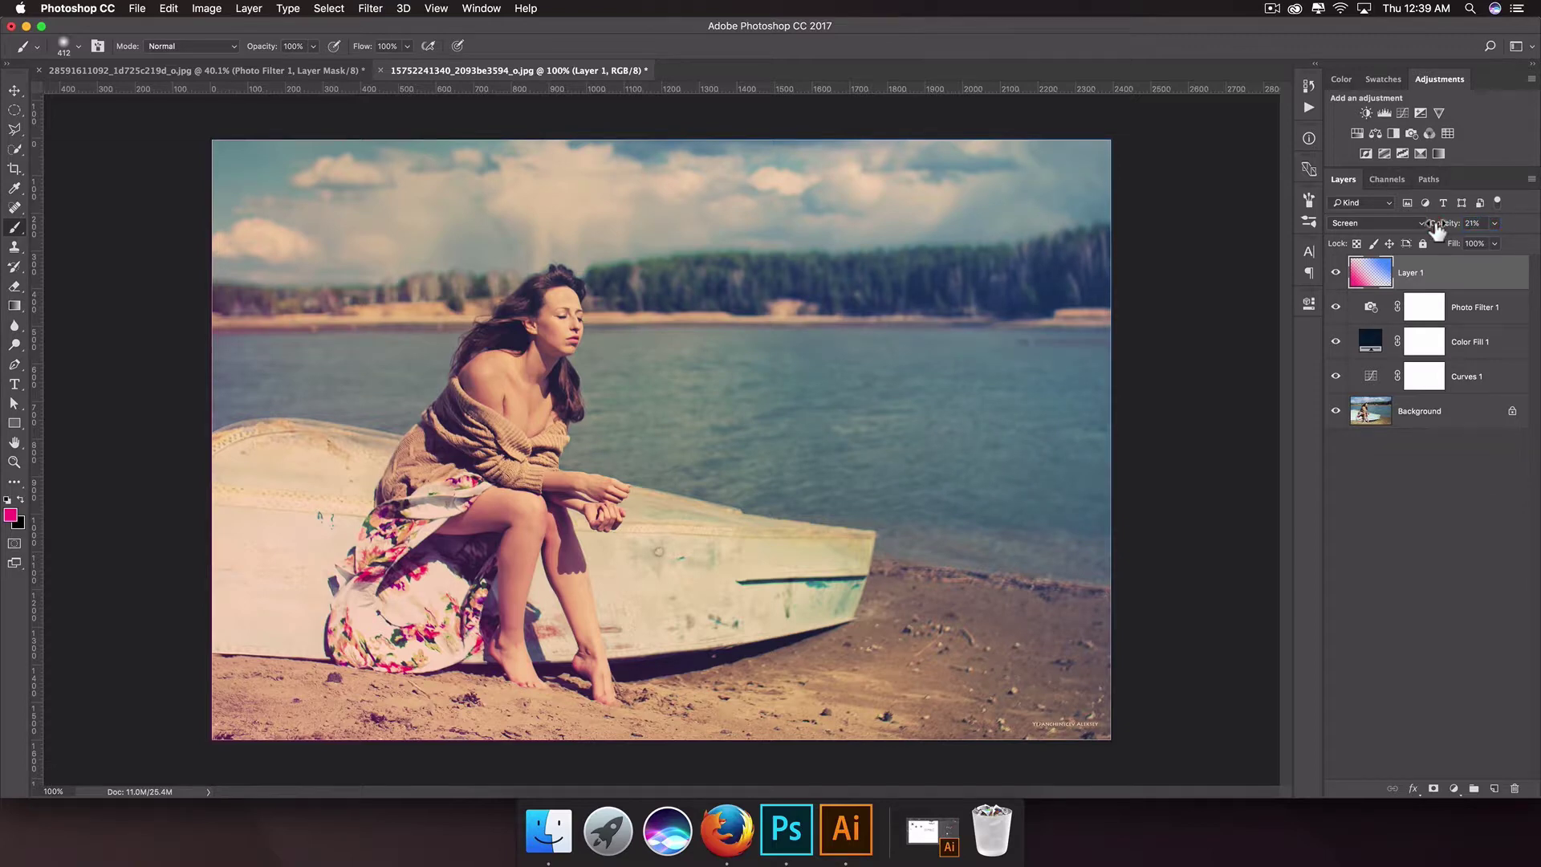
# Draw a tall elliptical marquee around the seated woman and invert it with Select > Inverse
pyautogui.click(13, 112)
pyautogui.rightClick(12, 115)
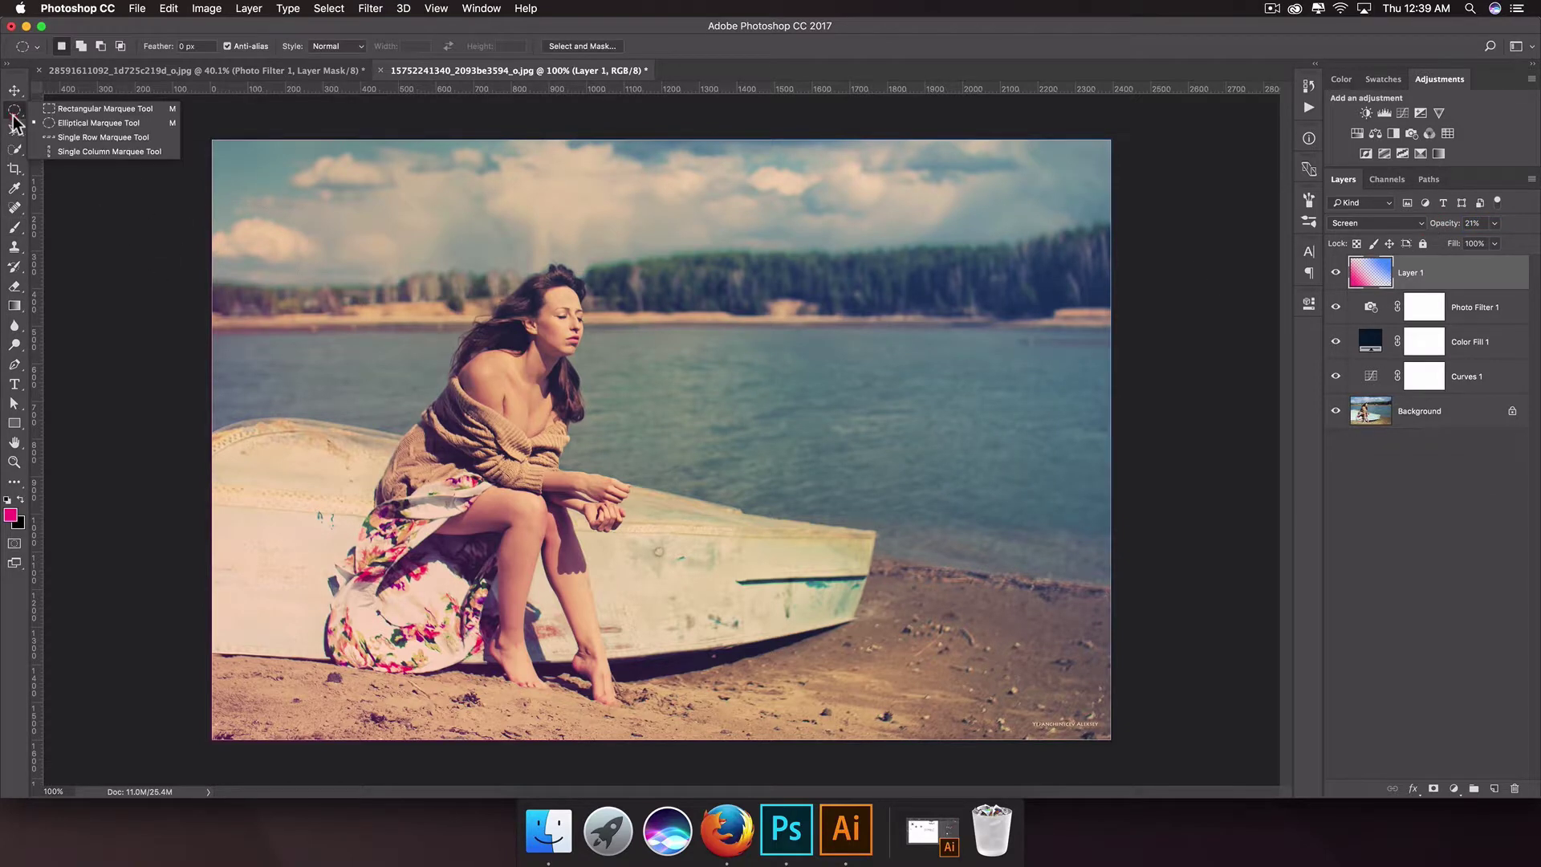
pyautogui.click(99, 124)
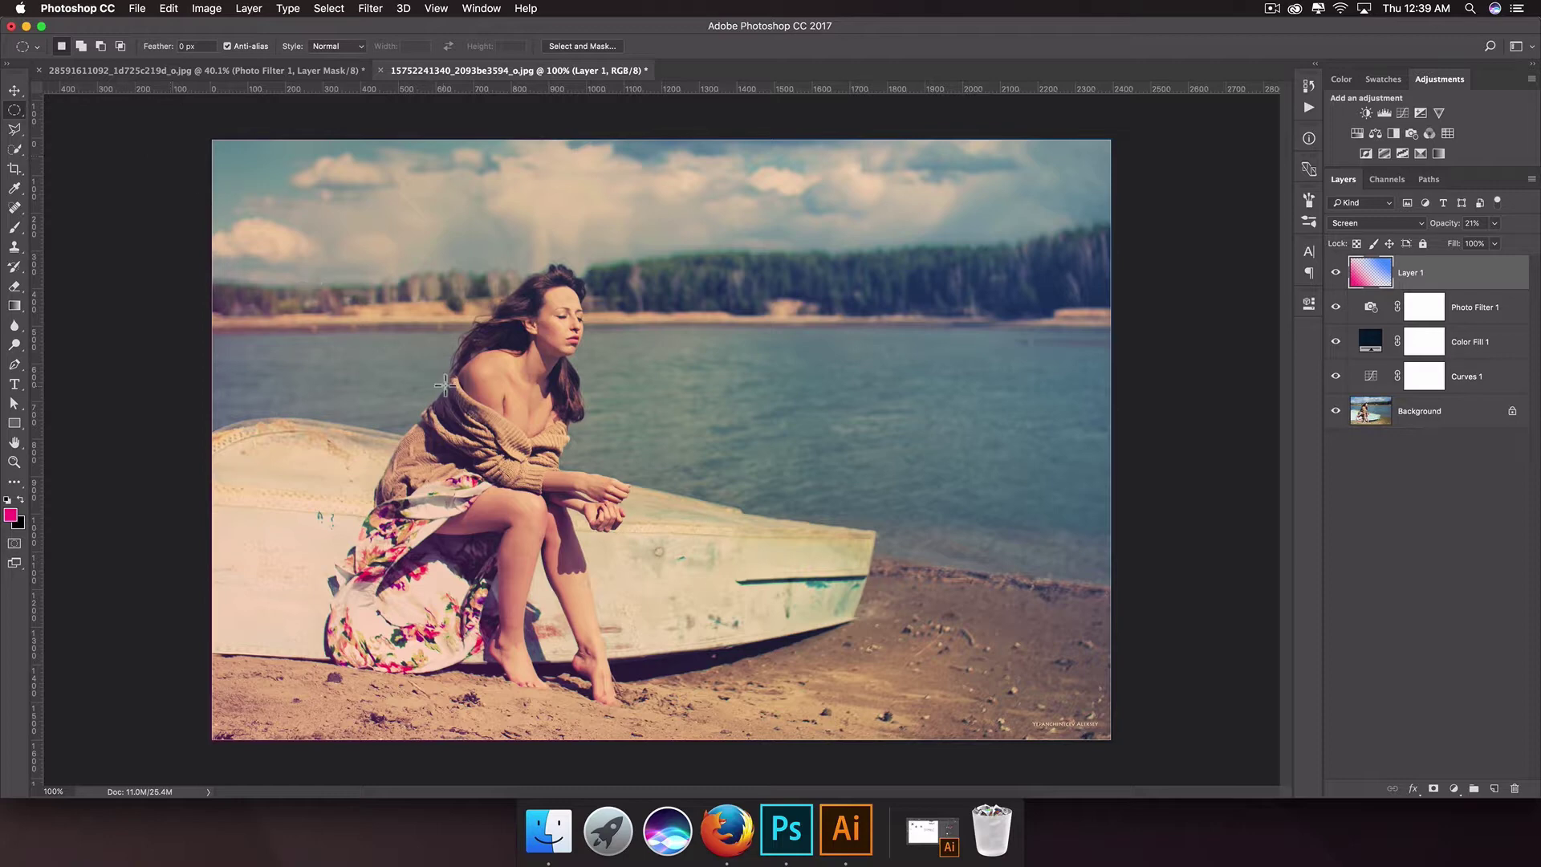
pyautogui.moveTo(326, 158)
pyautogui.mouseDown()
pyautogui.moveTo(574, 511)
pyautogui.moveTo(707, 787)
pyautogui.mouseUp()
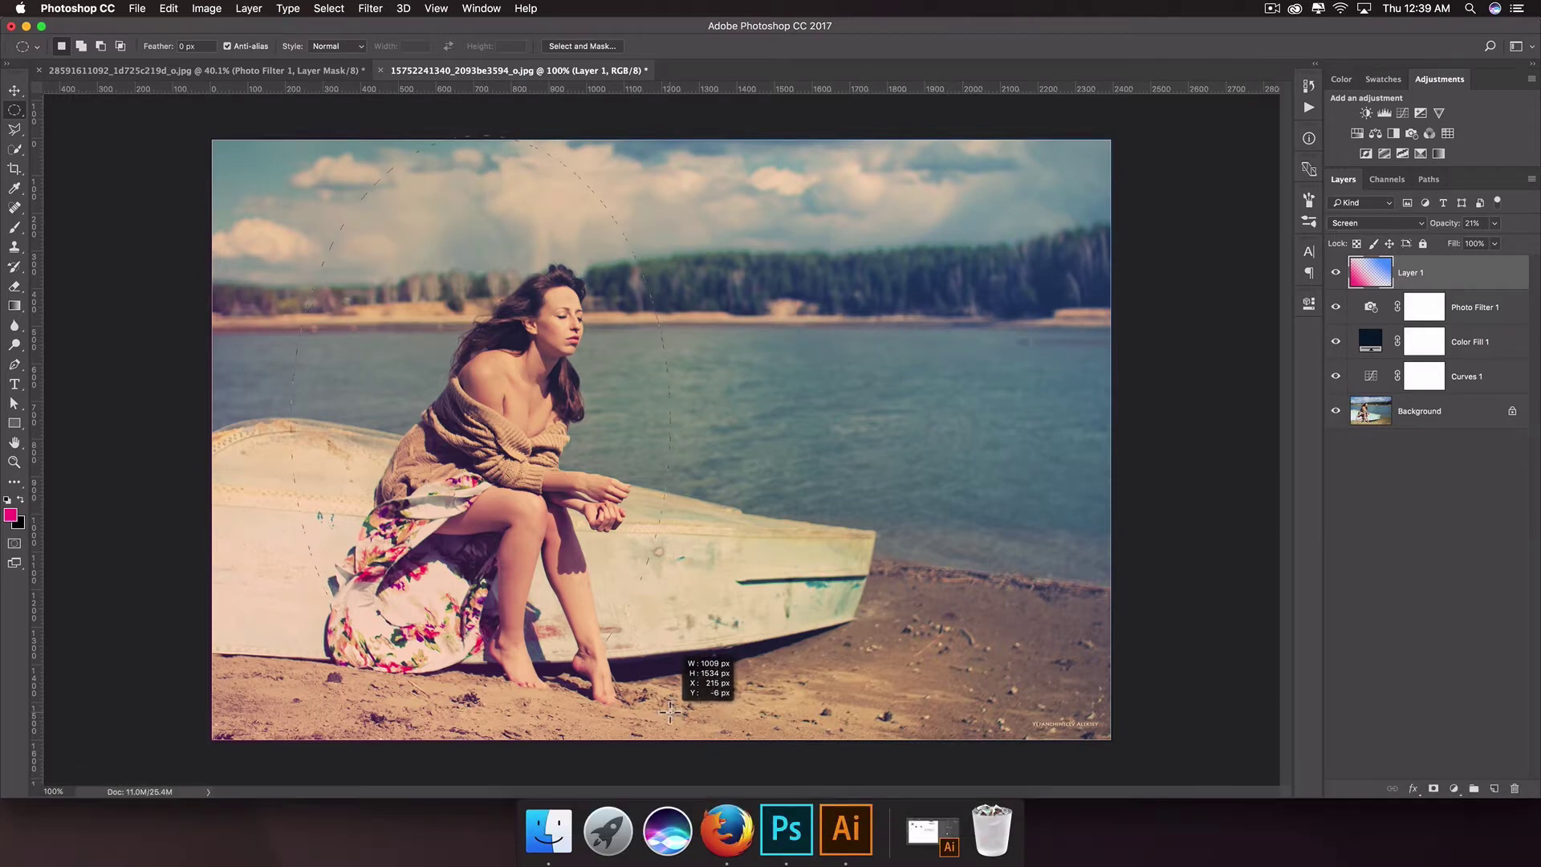
pyautogui.moveTo(706, 787); pyautogui.dragTo(706, 787)
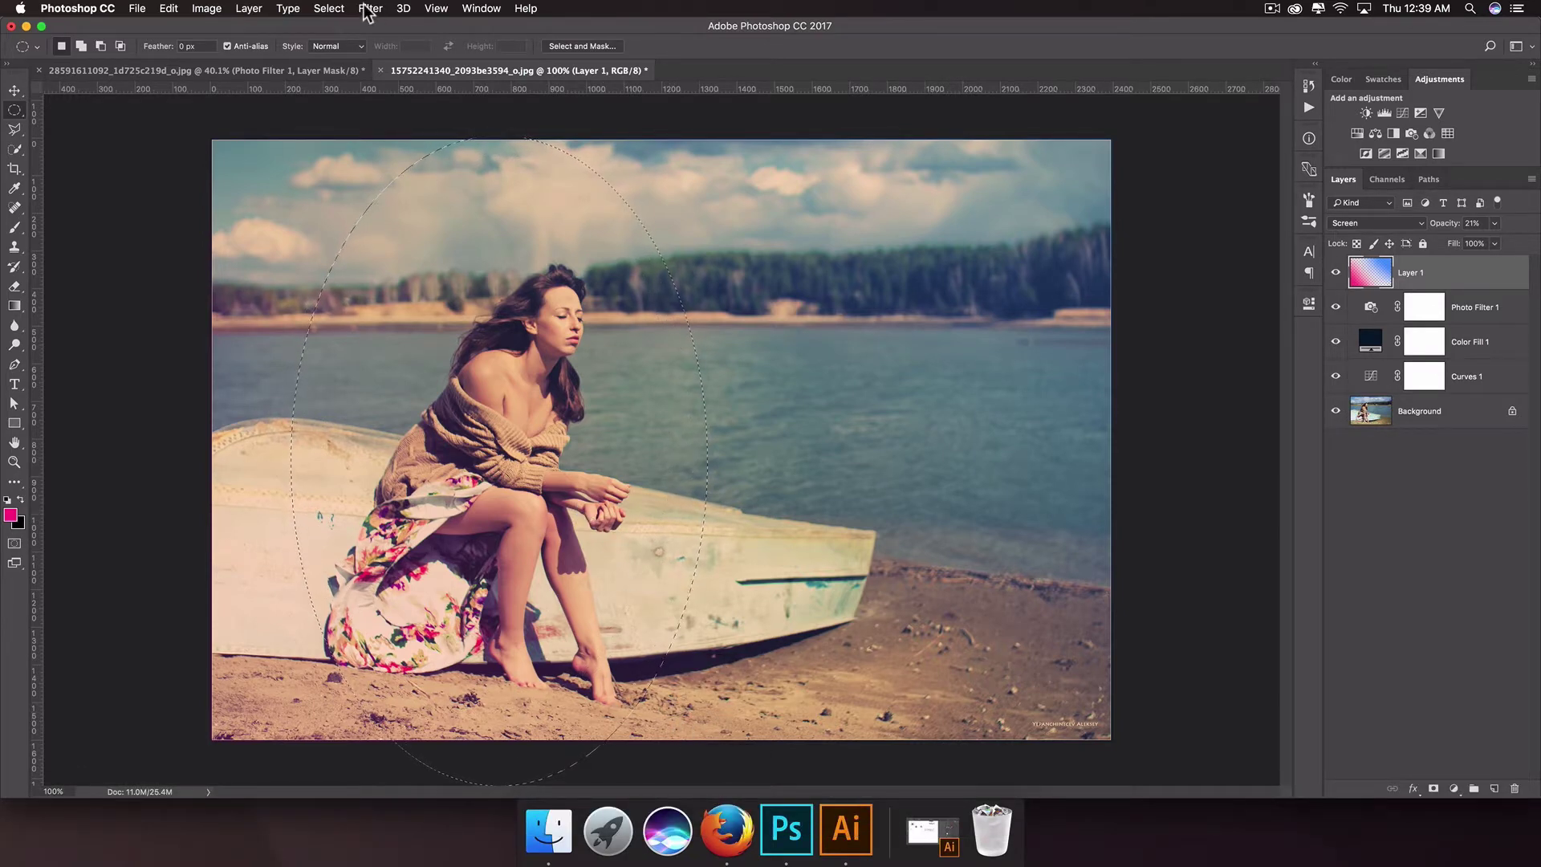
pyautogui.click(330, 9)
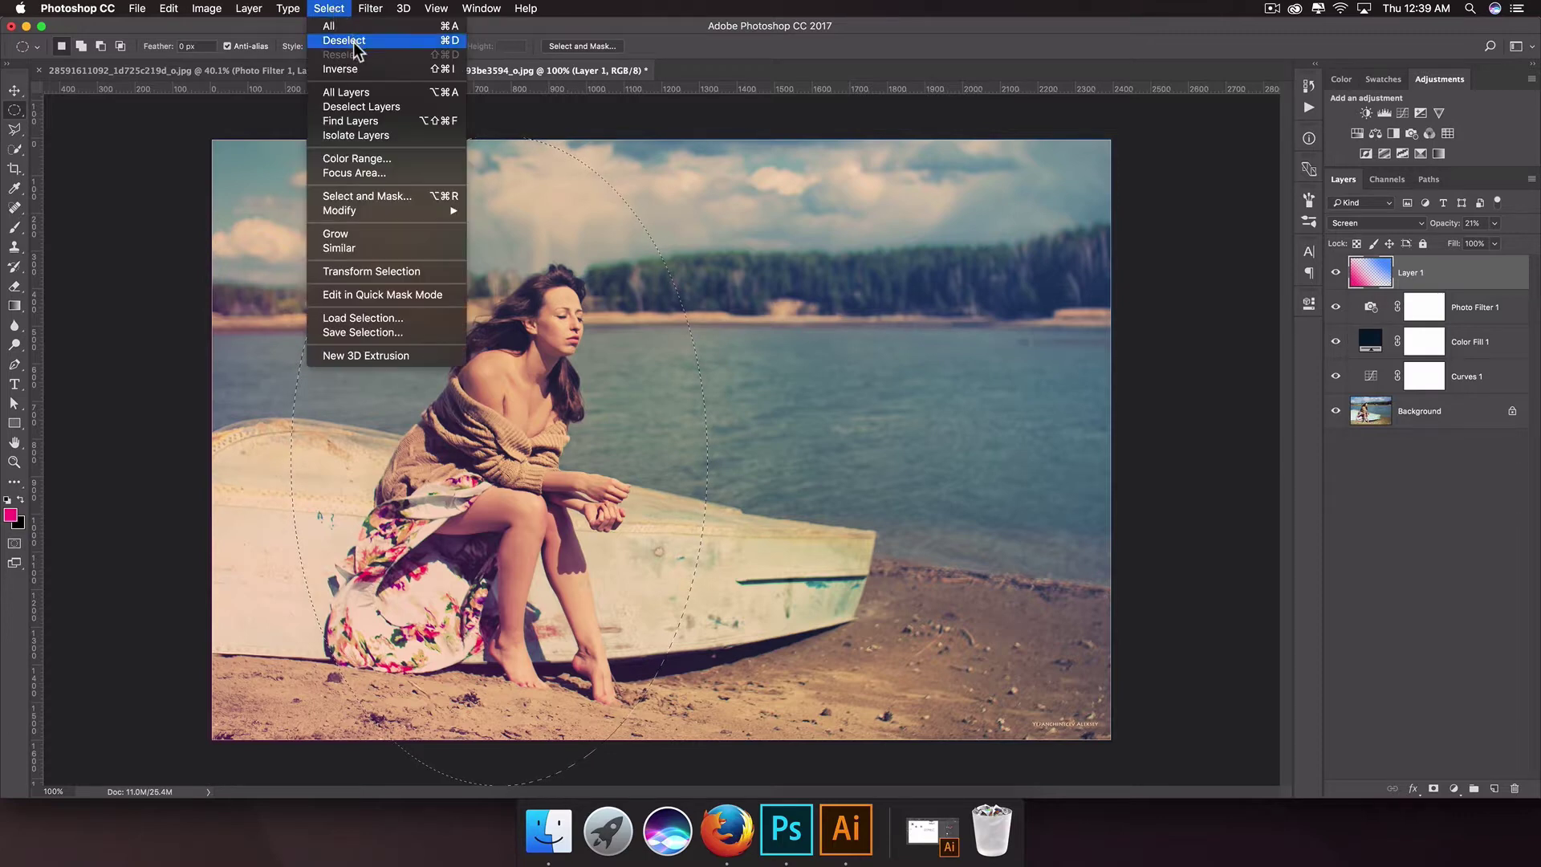
pyautogui.click(360, 69)
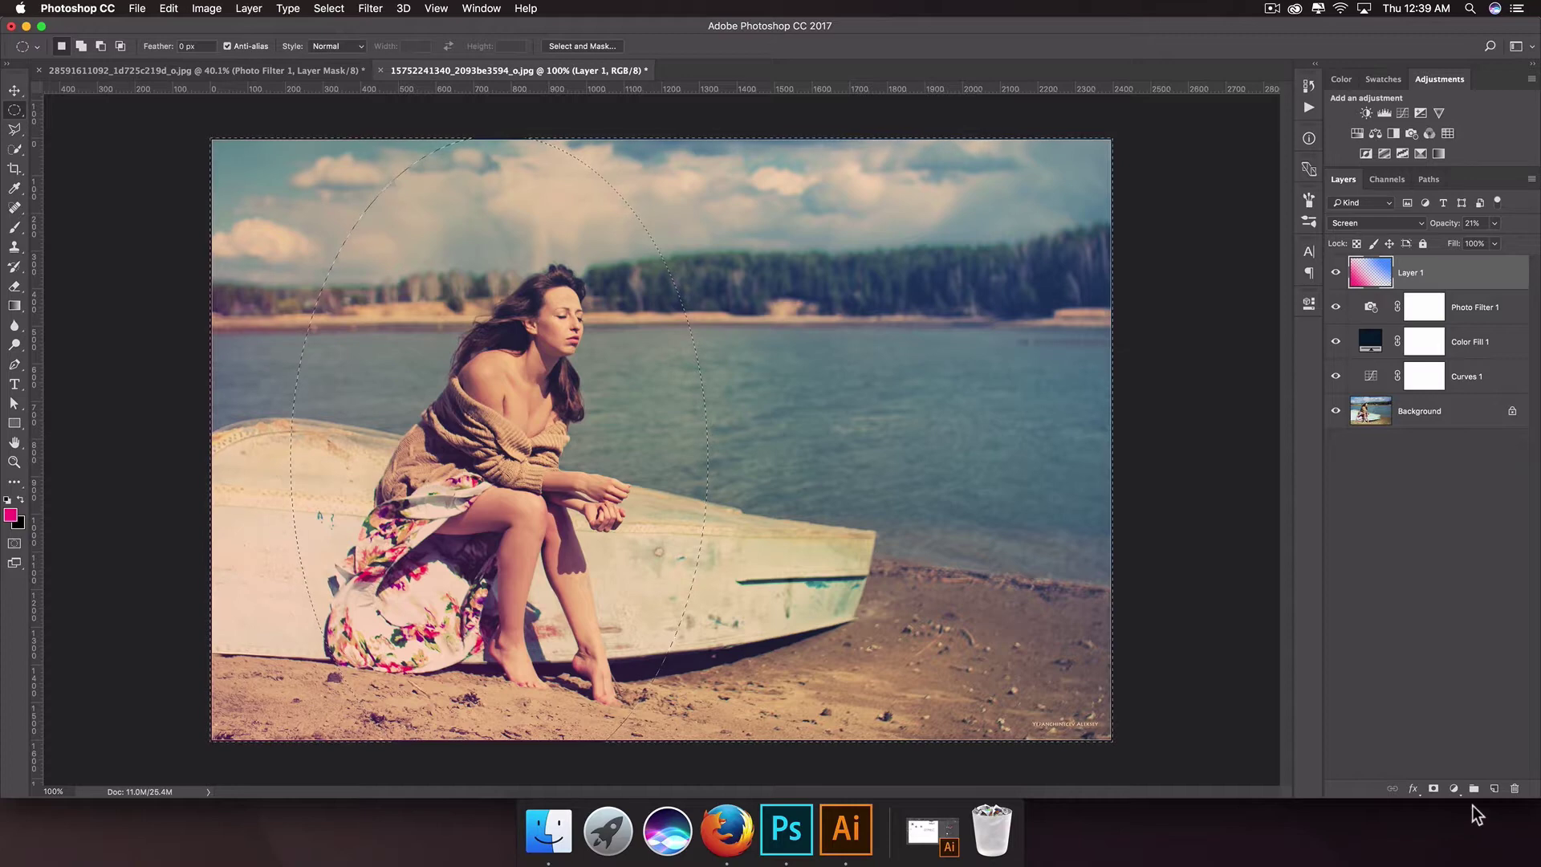
# Add a Curves adjustment masked to the inverted selection, pulling the RGB curve down to darken the edges
pyautogui.click(1454, 789)
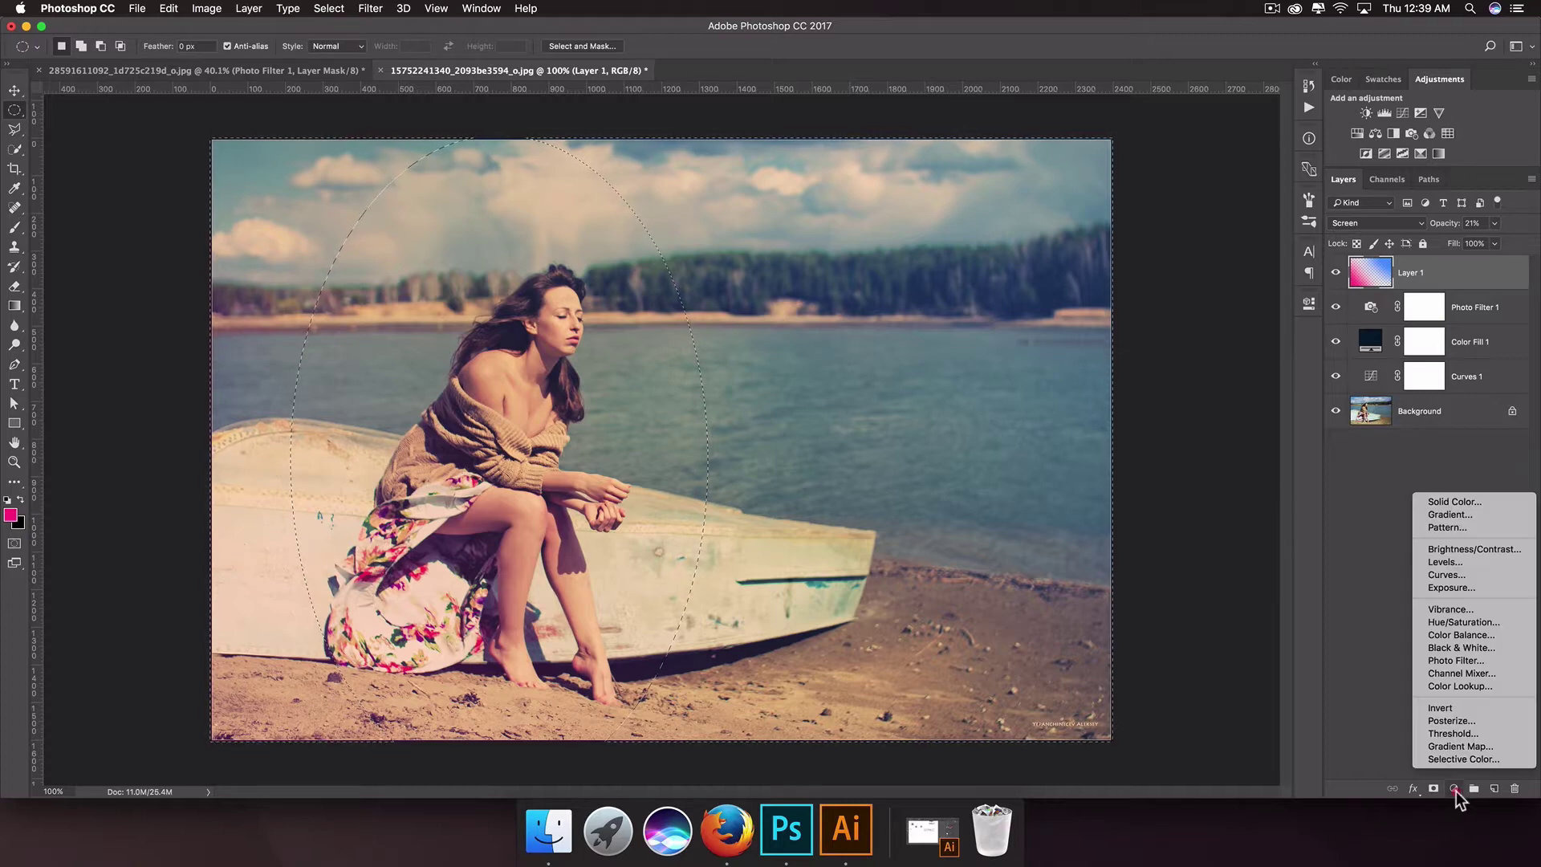
pyautogui.click(1439, 573)
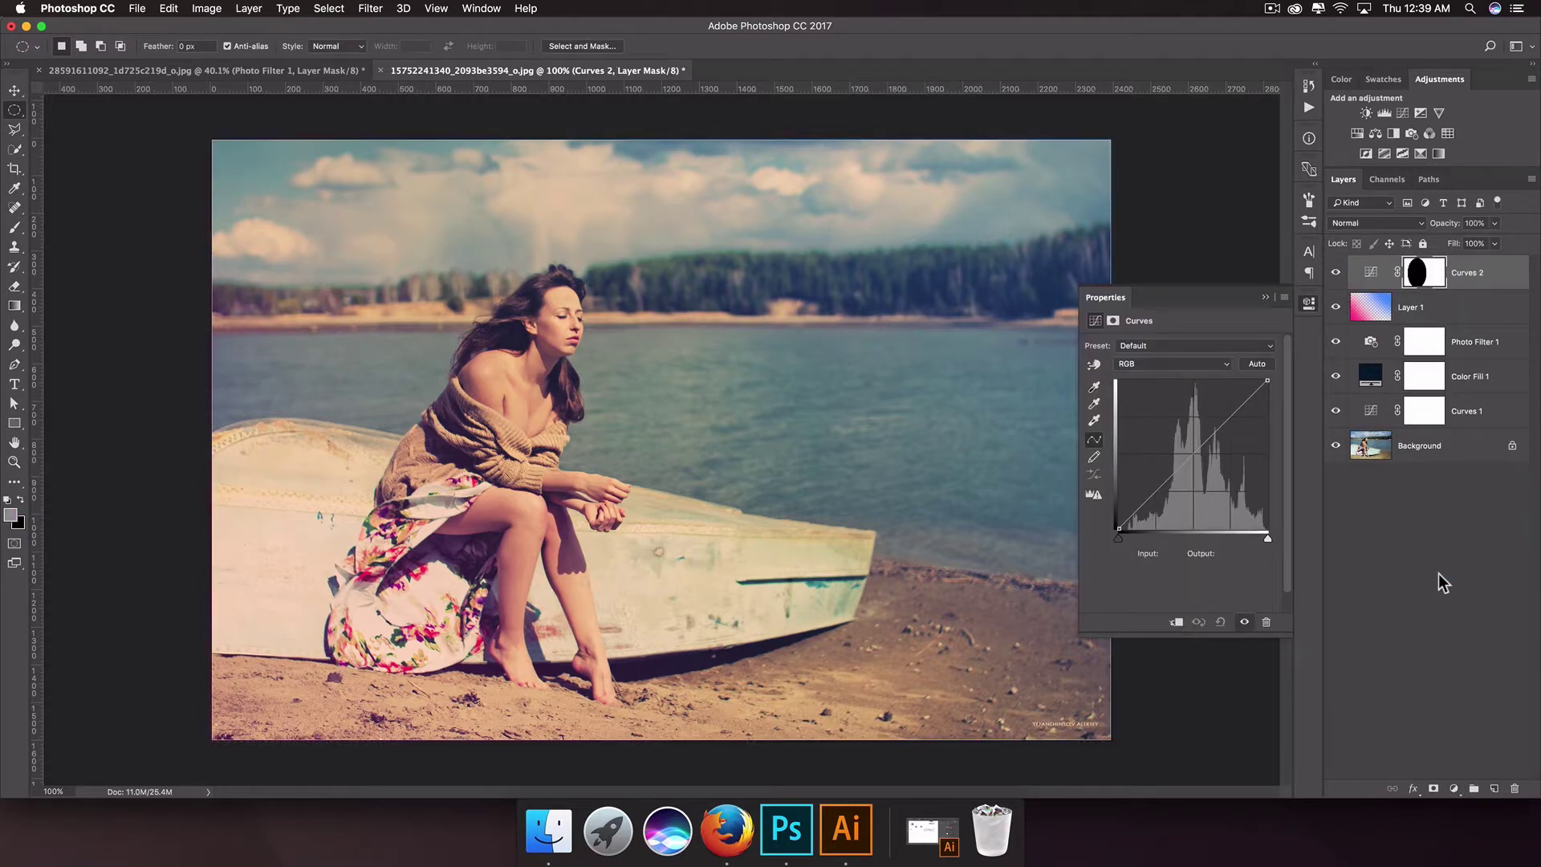
pyautogui.moveTo(1194, 454)
pyautogui.mouseDown()
pyautogui.moveTo(1209, 478)
pyautogui.moveTo(1205, 461)
pyautogui.mouseUp()
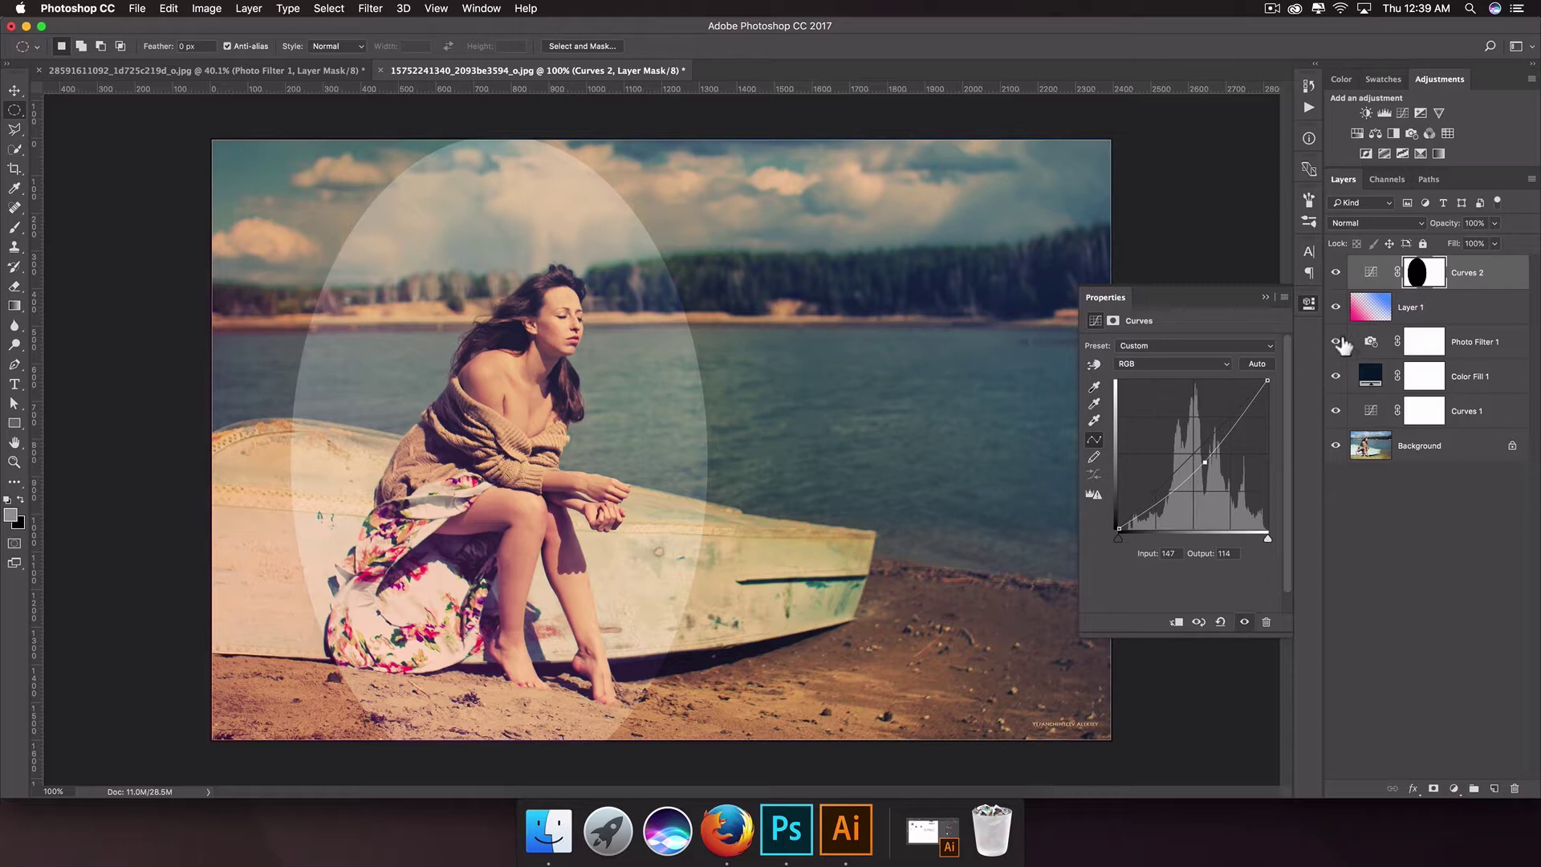
pyautogui.click(1437, 276)
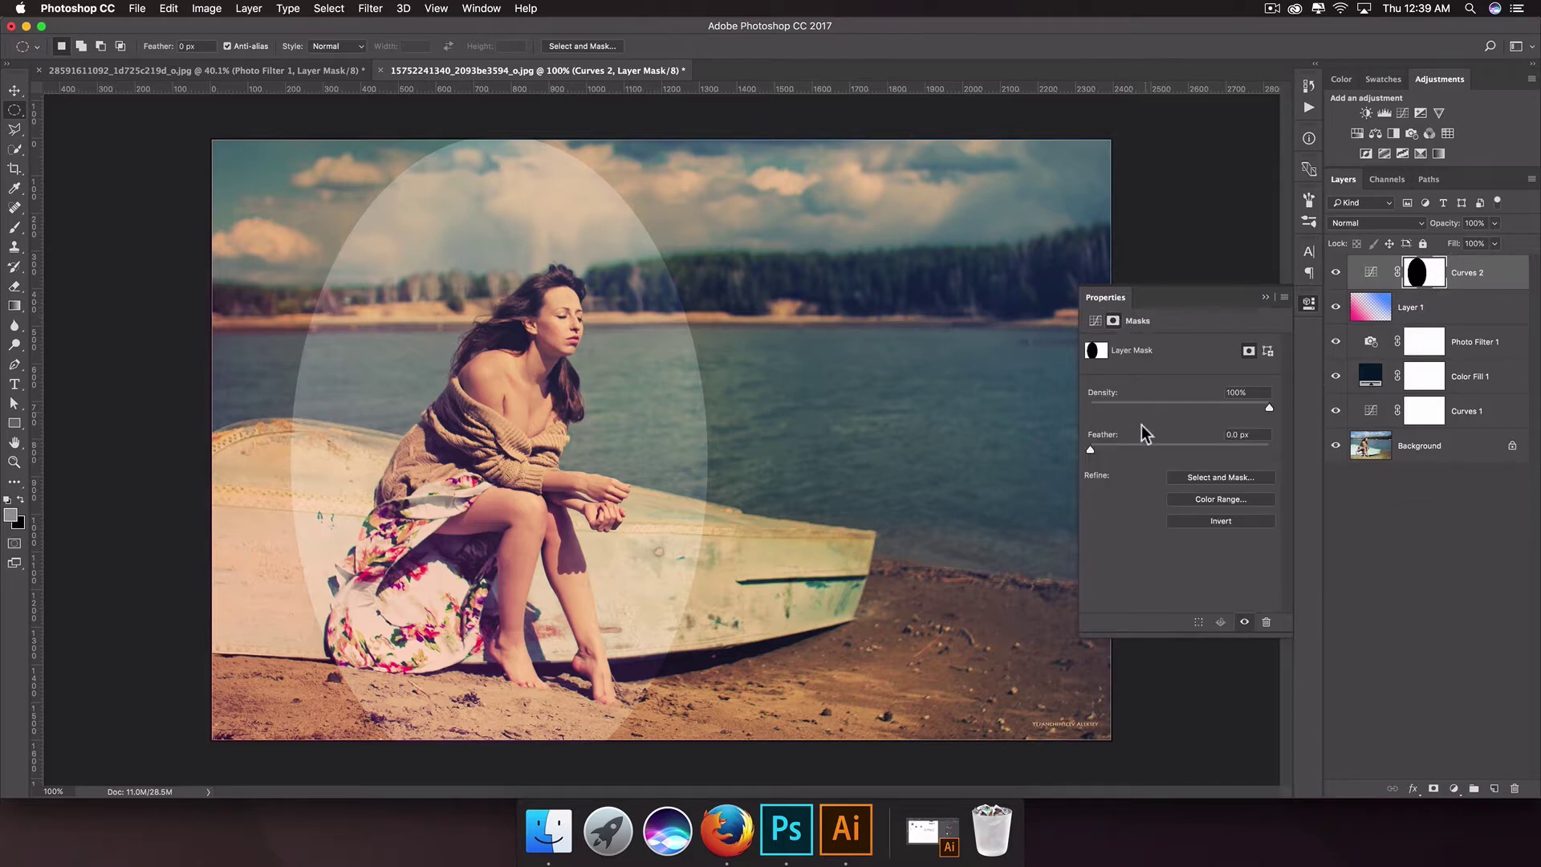
# Feather the Curves 2 mask to 164.6 px and set the vignette layer's opacity to 70%
pyautogui.moveTo(1092, 450); pyautogui.dragTo(1227, 450)
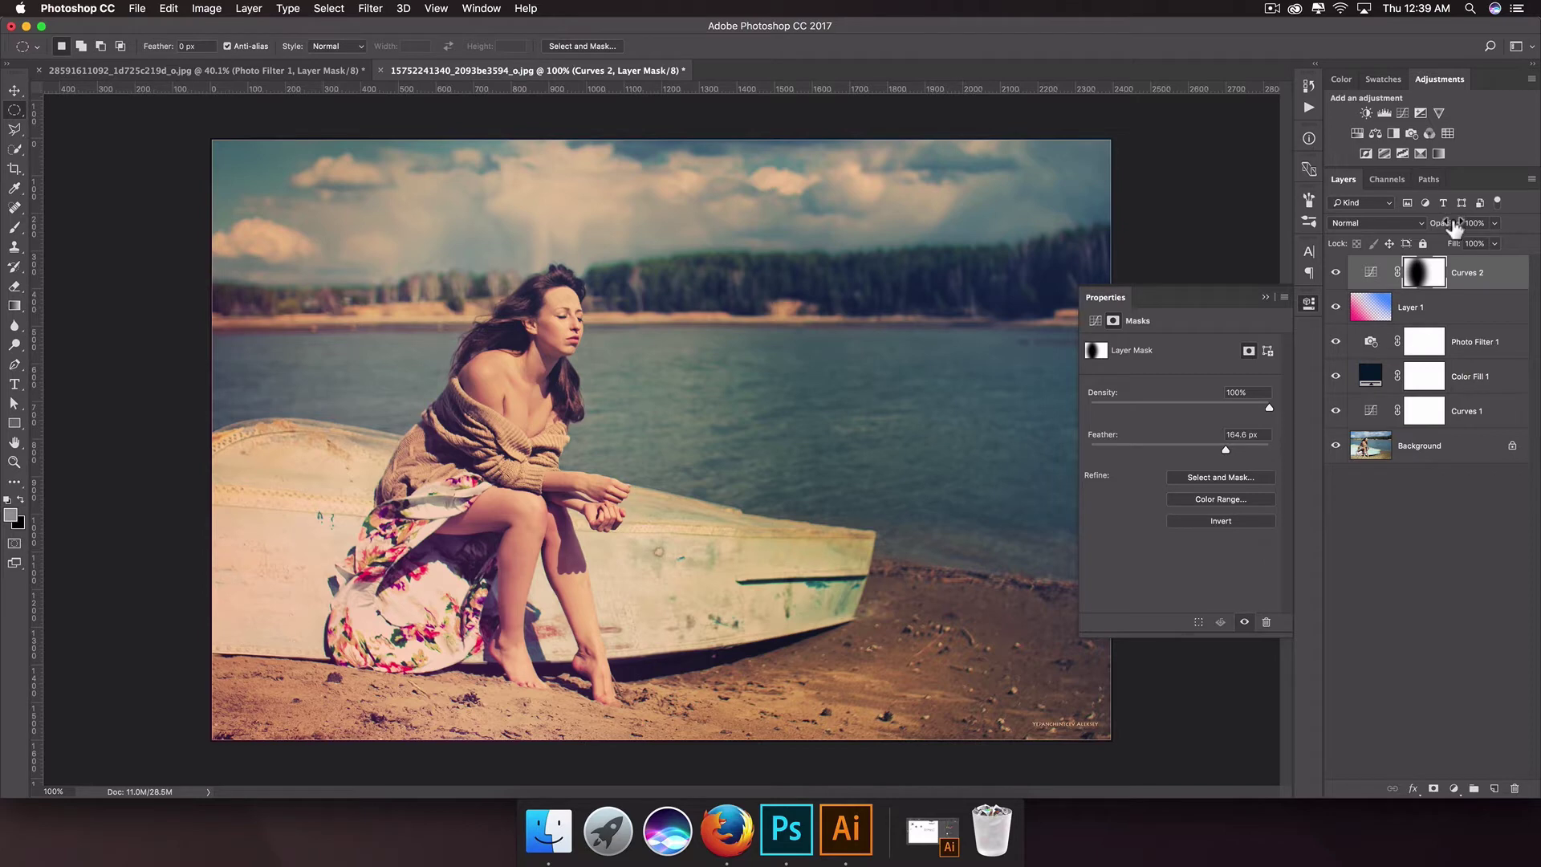
pyautogui.moveTo(1451, 227); pyautogui.dragTo(1425, 228)
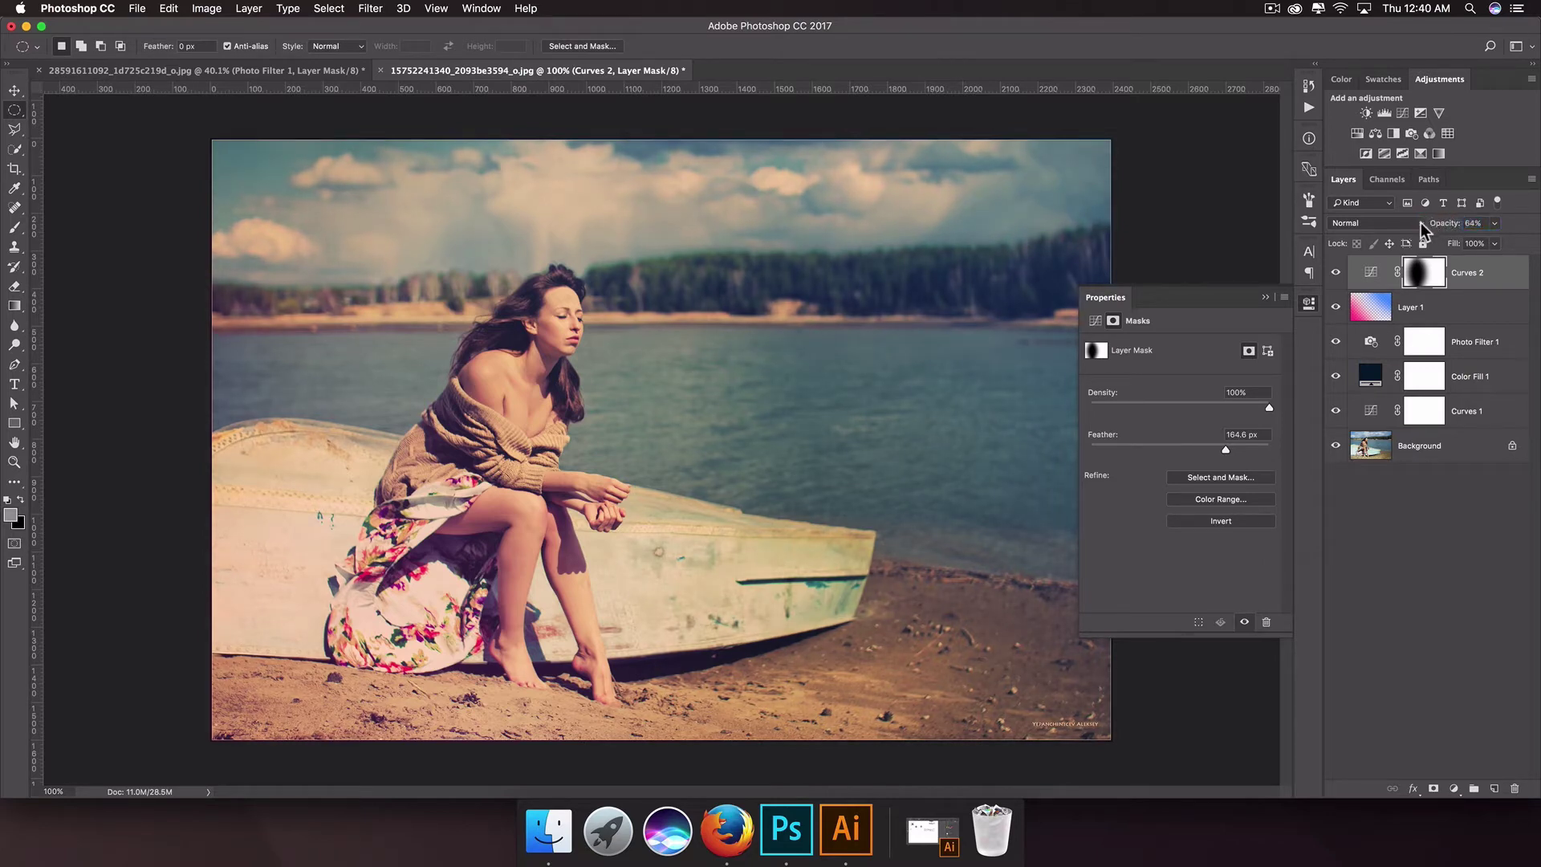
pyautogui.click(1309, 304)
pyautogui.click(1335, 273)
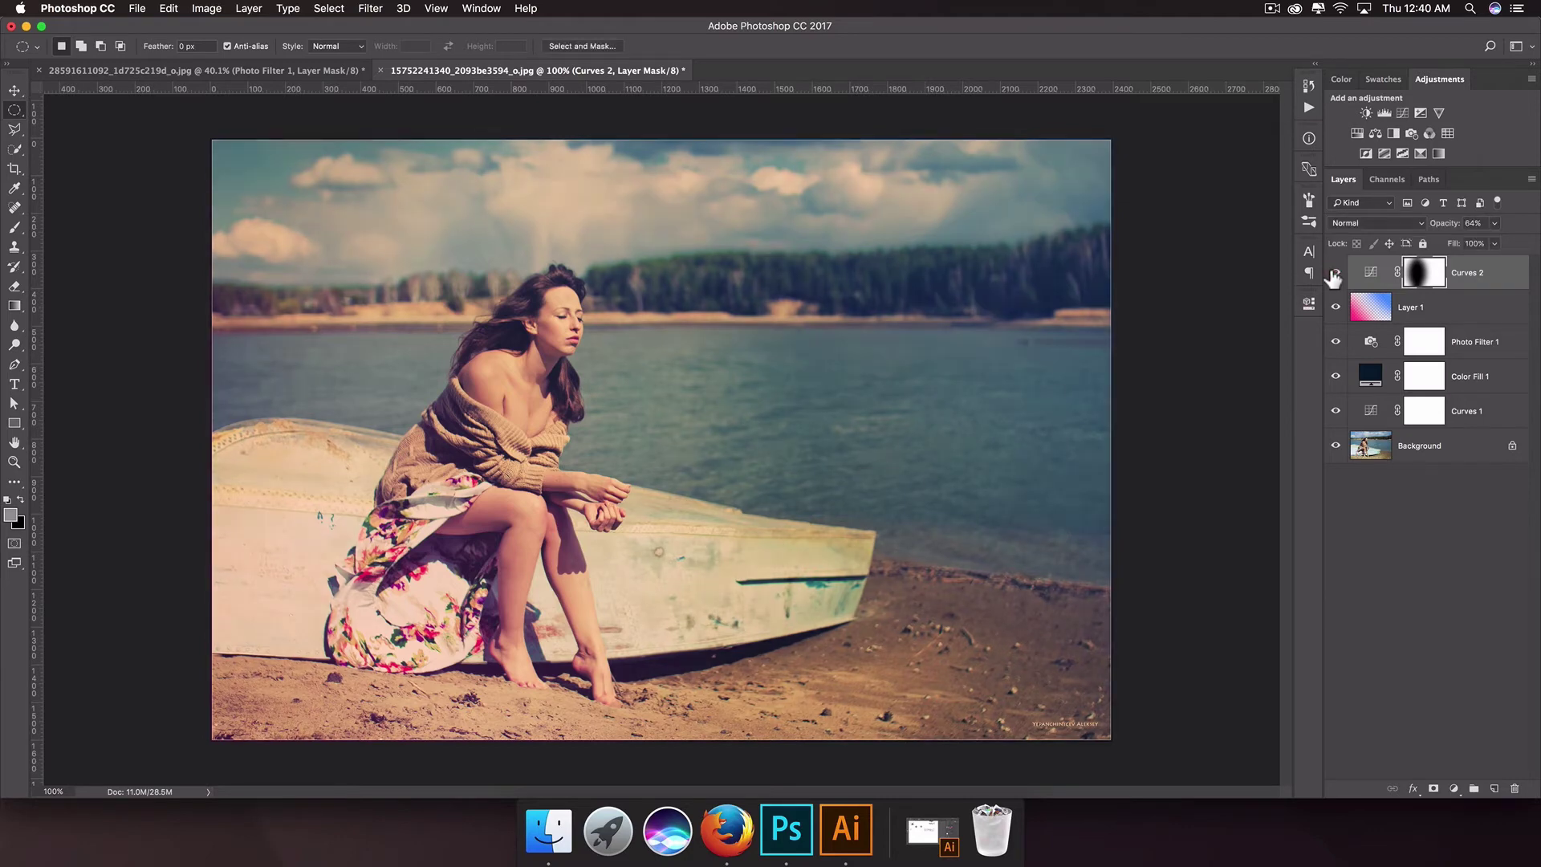
pyautogui.moveTo(1441, 222); pyautogui.dragTo(1447, 226)
pyautogui.press('shift')
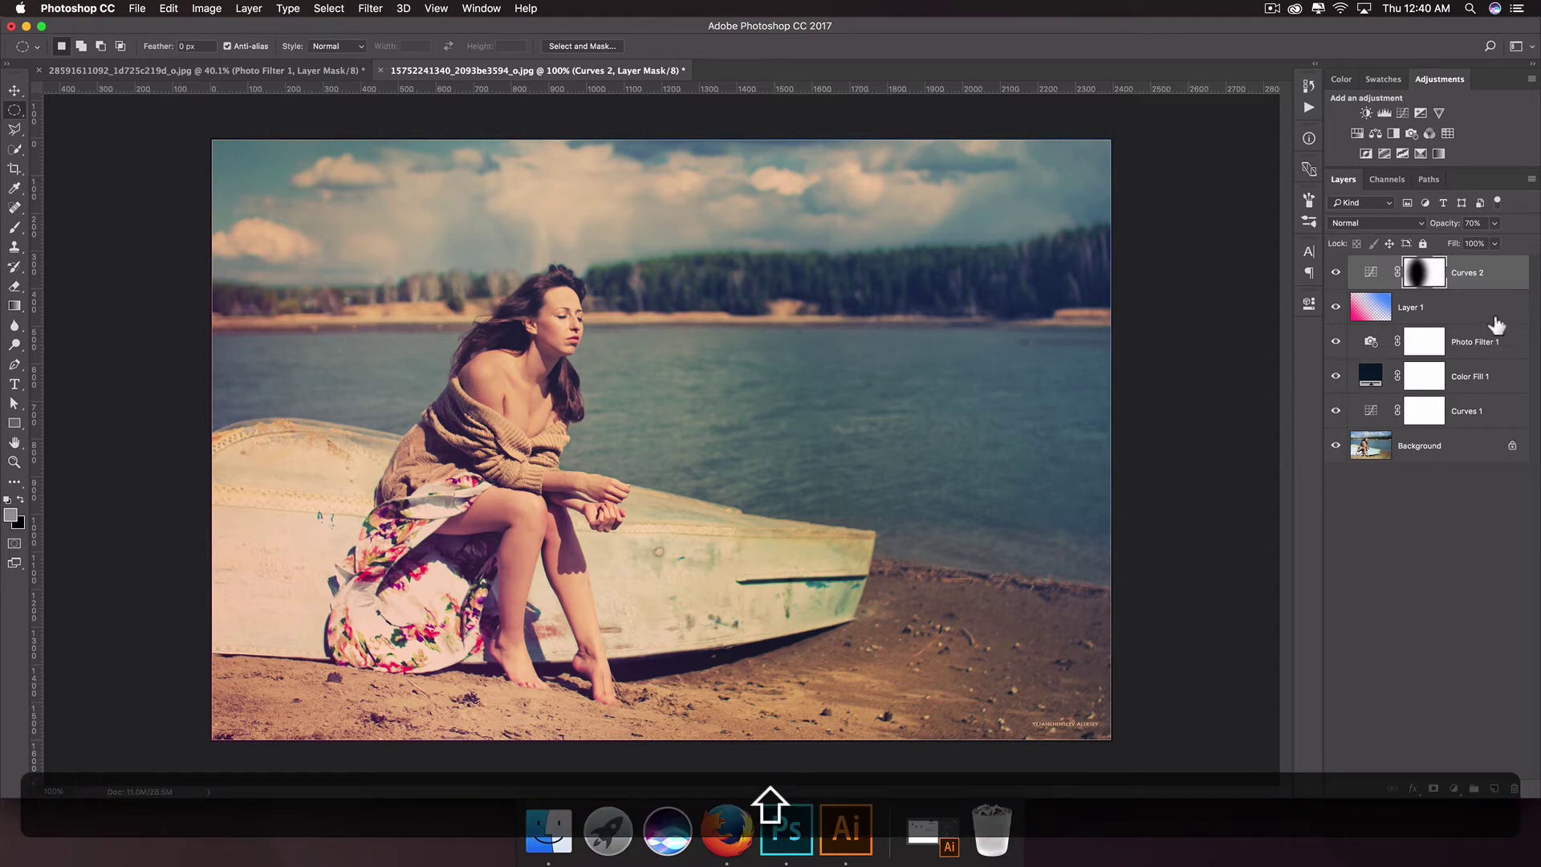
# Select Curves 2, Layer 1, Photo Filter 1, Color Fill 1 and Curves 1, and group them into Group 1
pyautogui.moveTo(1495, 322); pyautogui.dragTo(1496, 287)
pyautogui.keyDown('shift'); pyautogui.click(1498, 309); pyautogui.keyUp('shift')
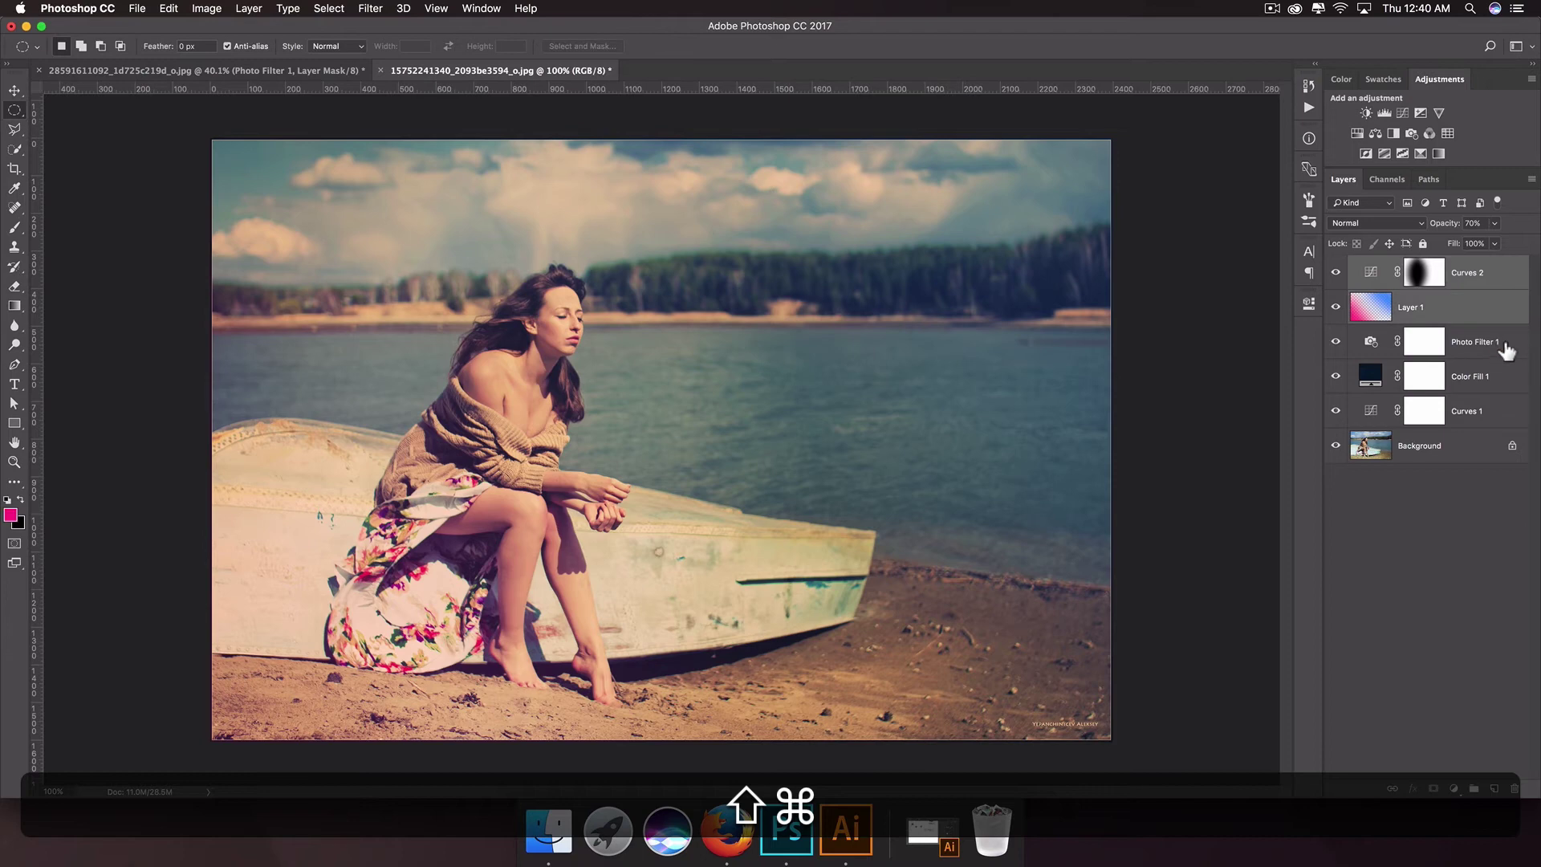
pyautogui.keyDown('shift'); pyautogui.click(1507, 344); pyautogui.keyUp('shift')
pyautogui.keyDown('shift'); pyautogui.click(1509, 377); pyautogui.keyUp('shift')
pyautogui.keyDown('shift'); pyautogui.click(1506, 412); pyautogui.keyUp('shift')
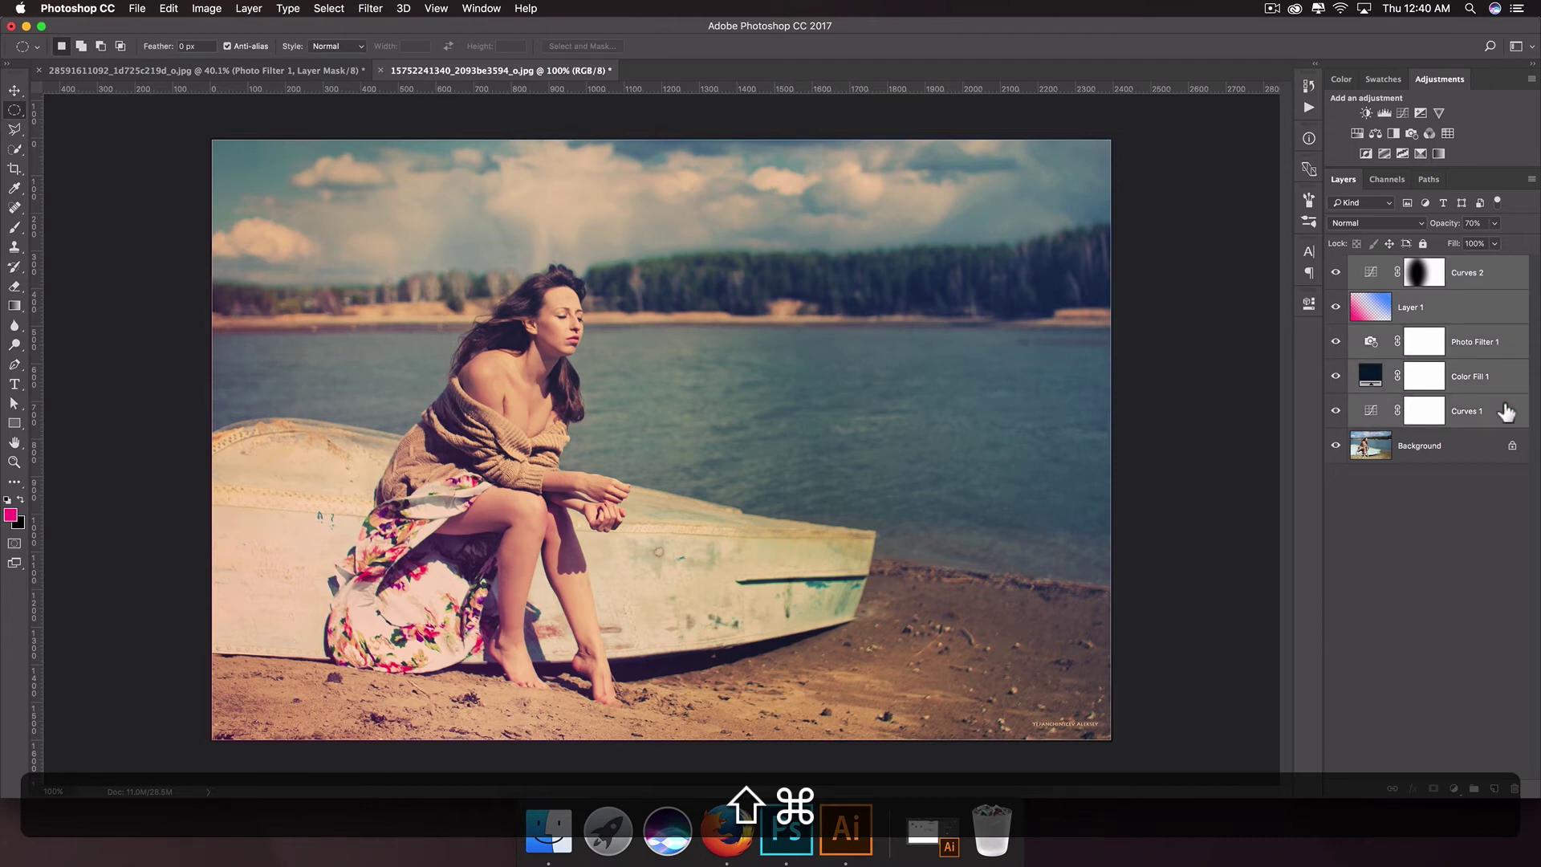
pyautogui.hotkey('ctrl', 'g')
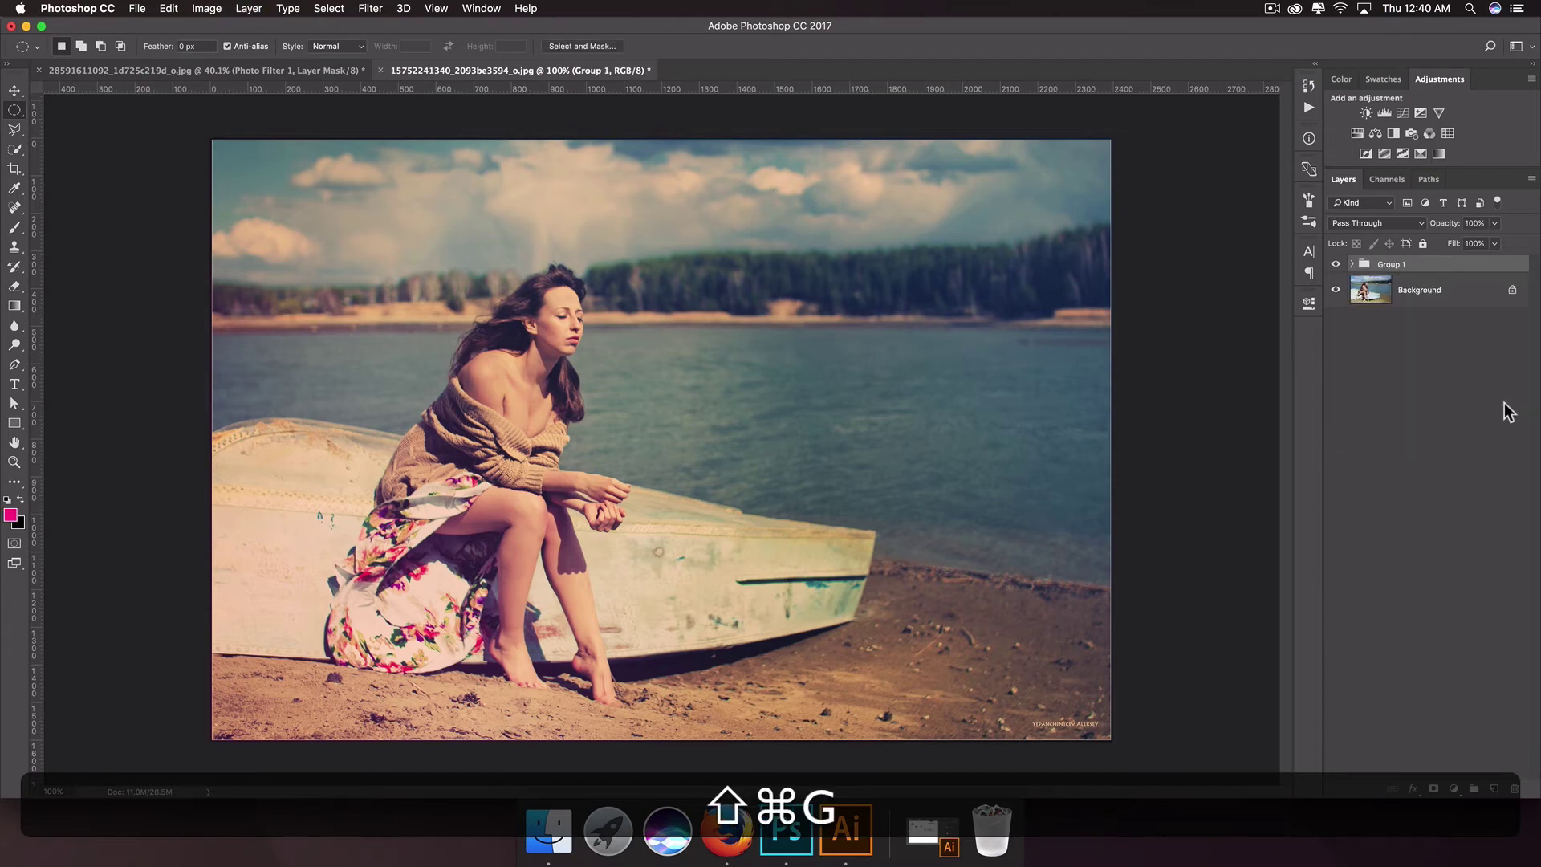
# Toggle Group 1's visibility to compare against the original photo, leaving it hidden
pyautogui.click(1336, 265)
pyautogui.click(1336, 265)
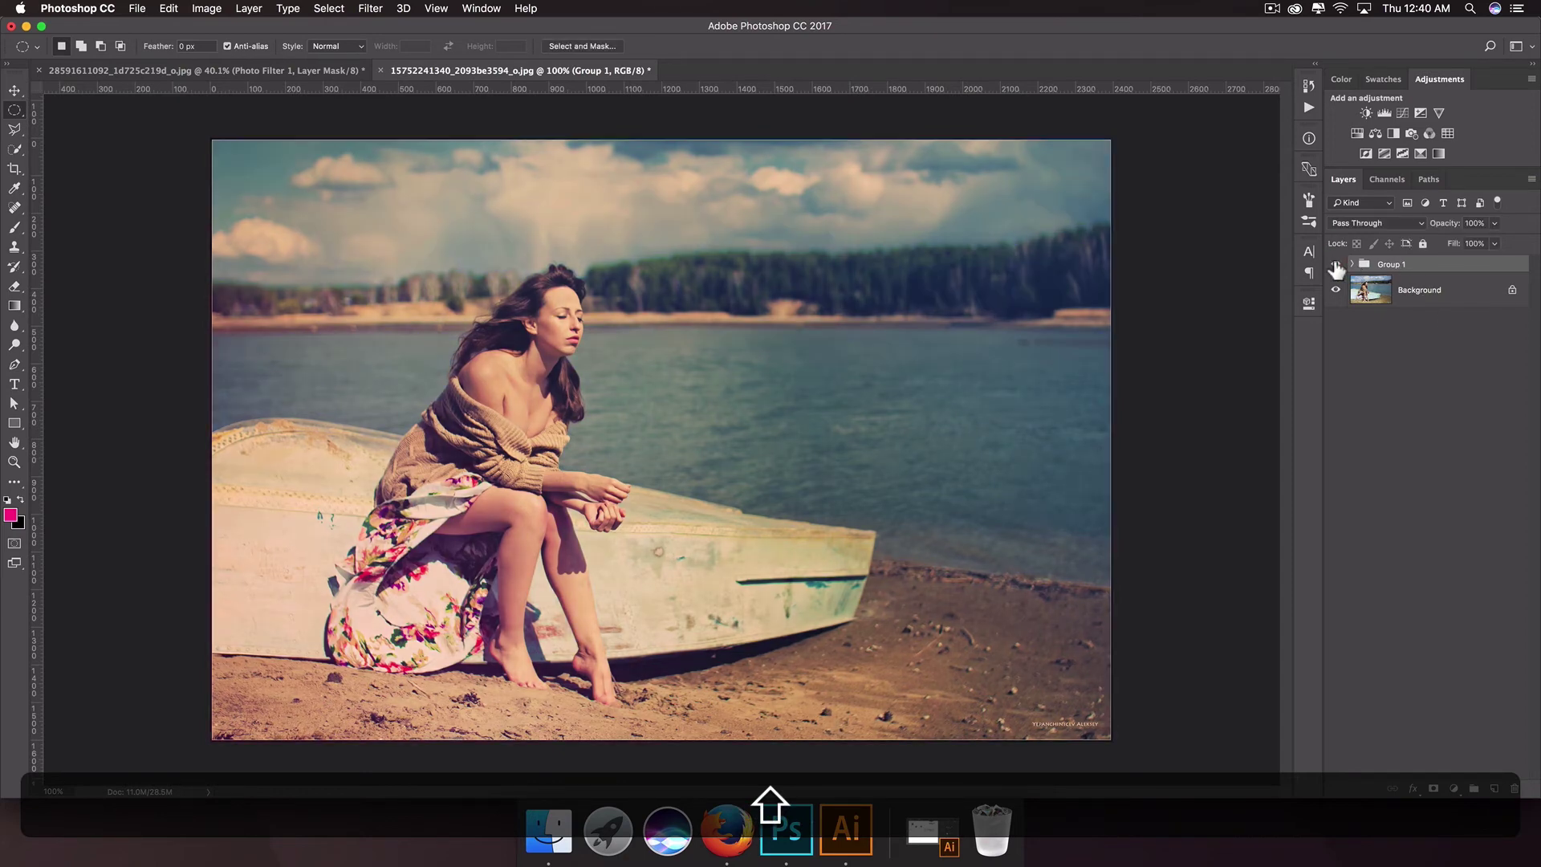
pyautogui.click(1335, 265)
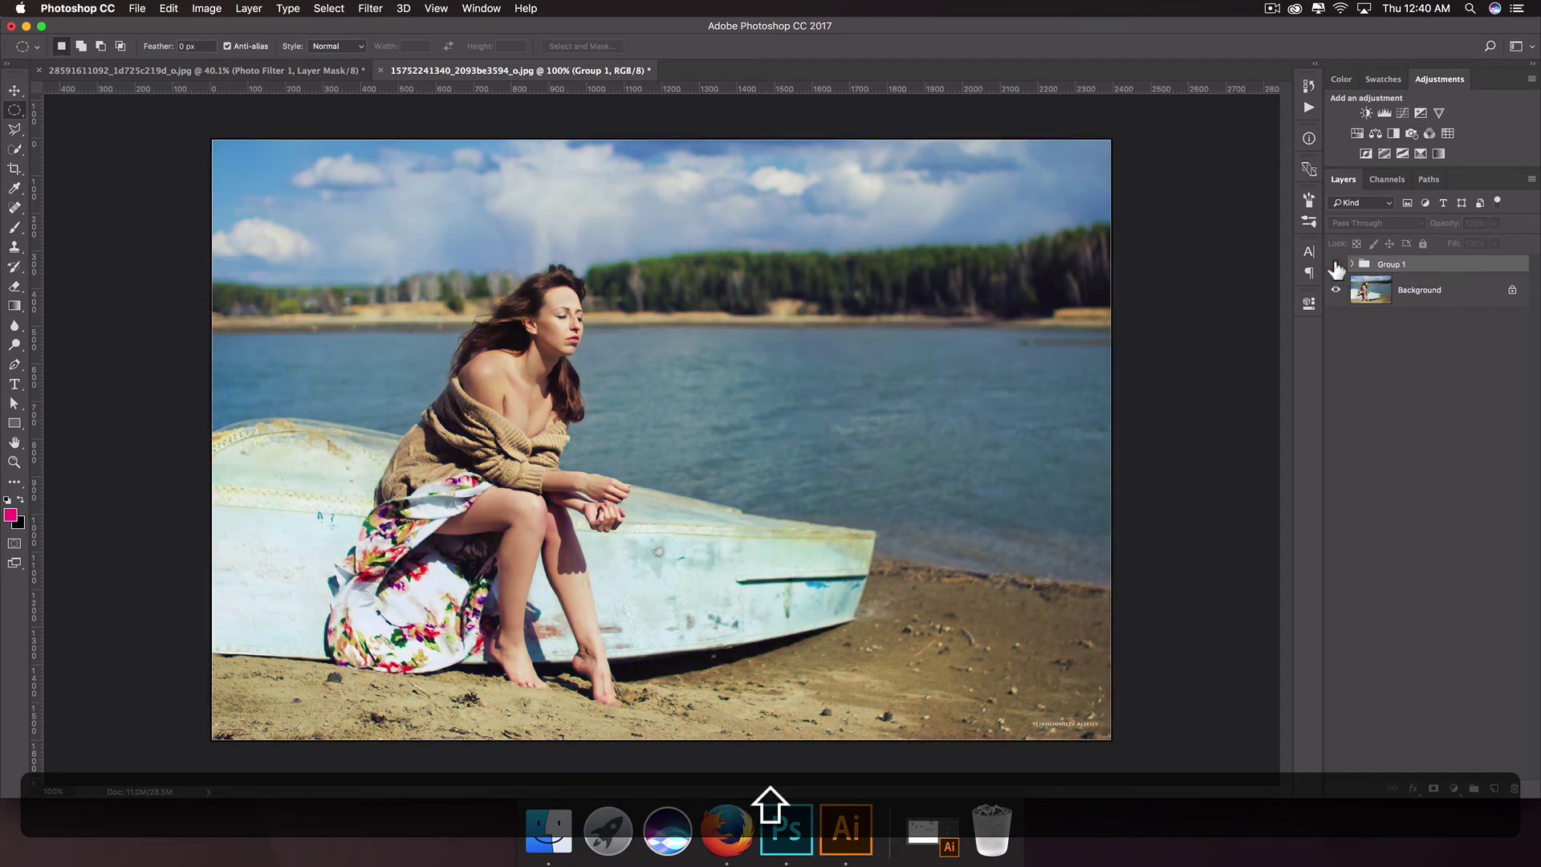
pyautogui.click(1336, 265)
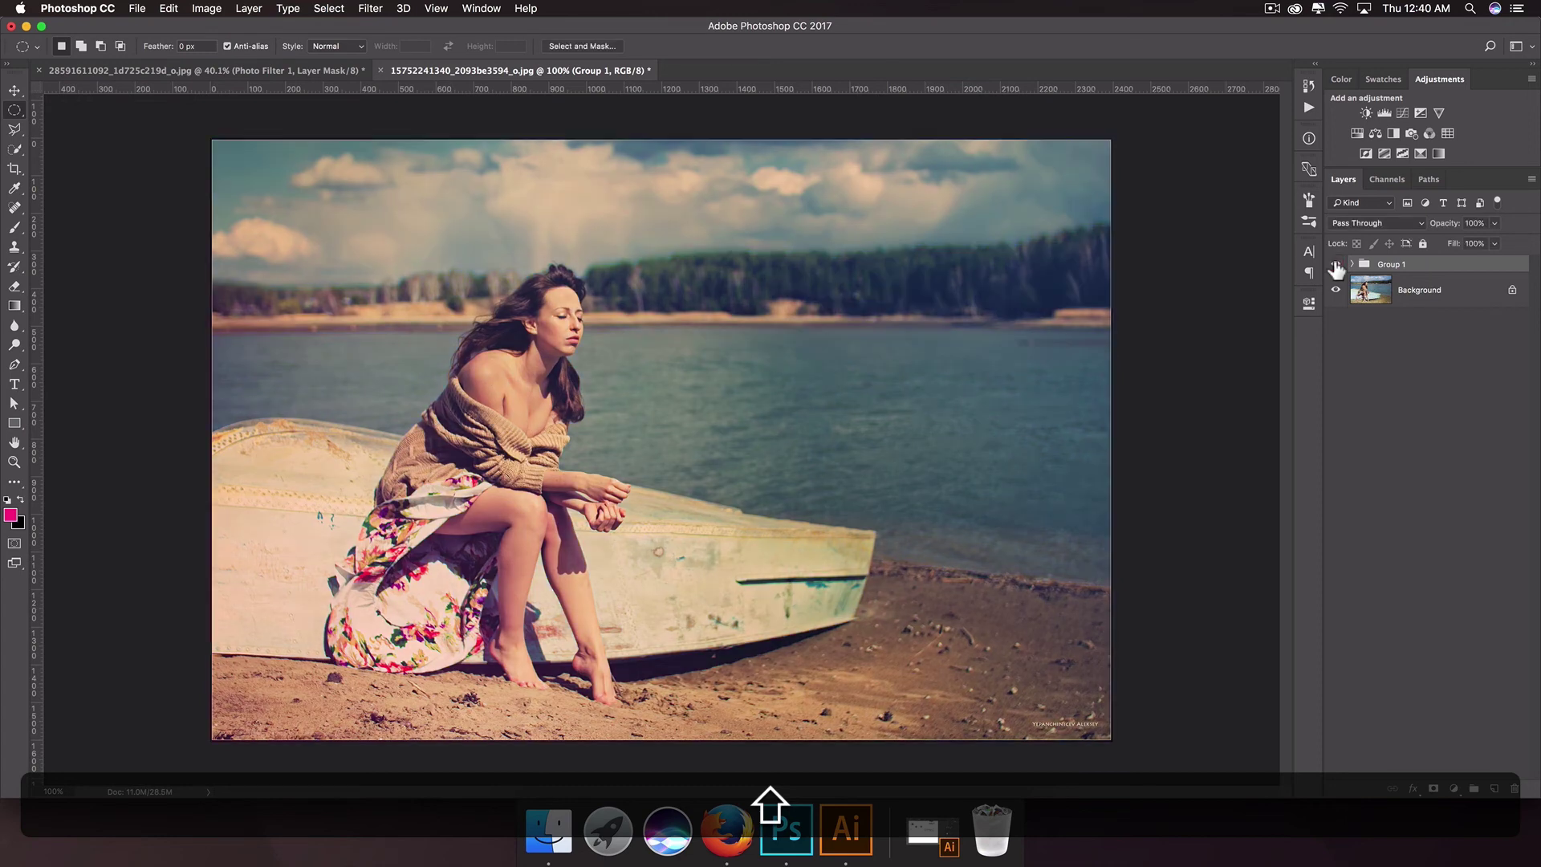
pyautogui.click(1335, 265)
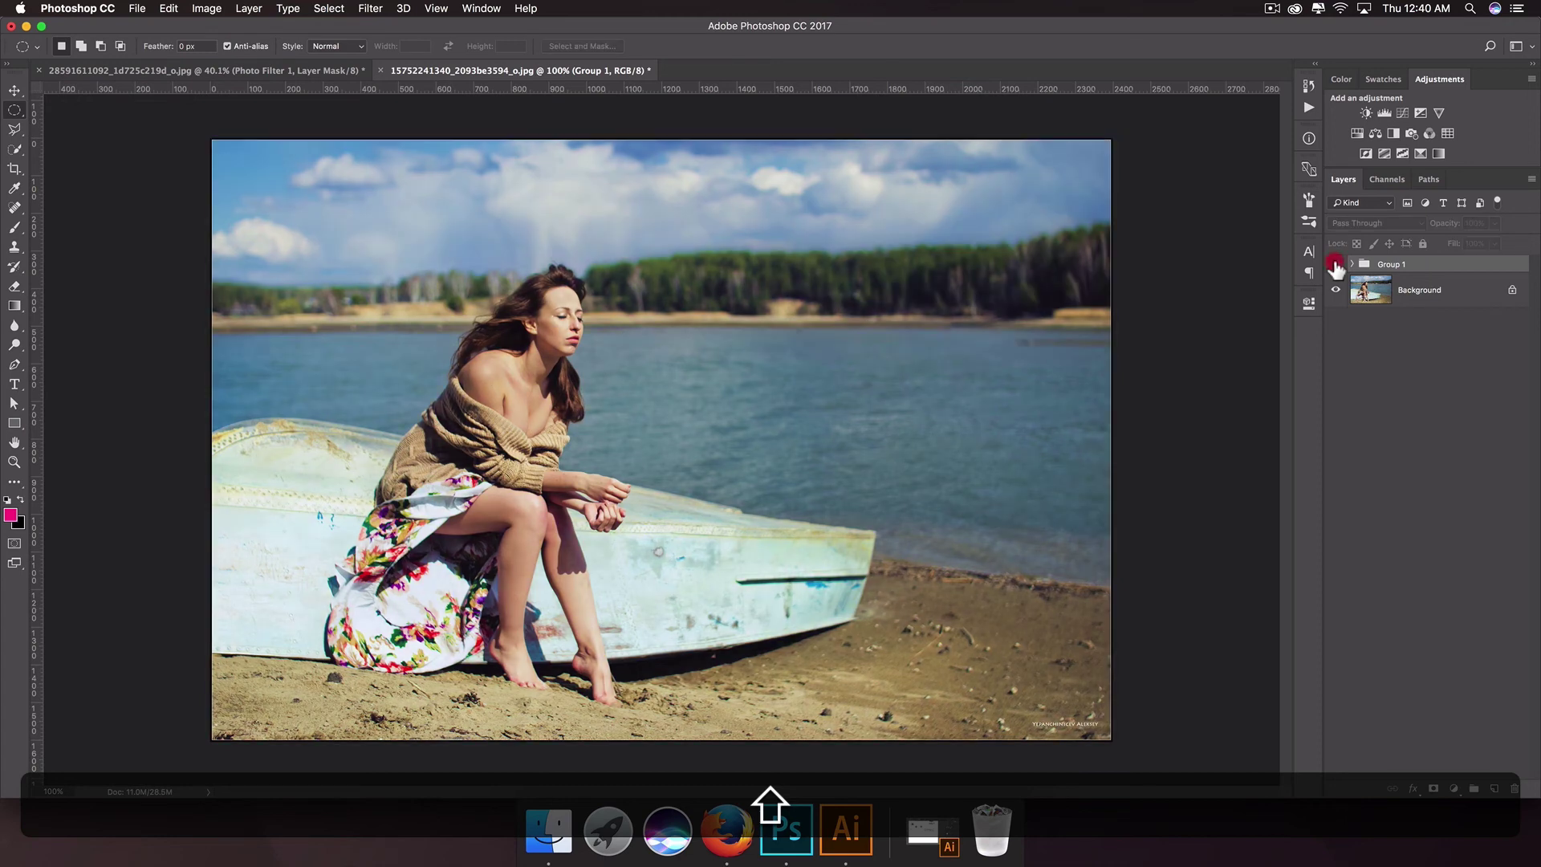